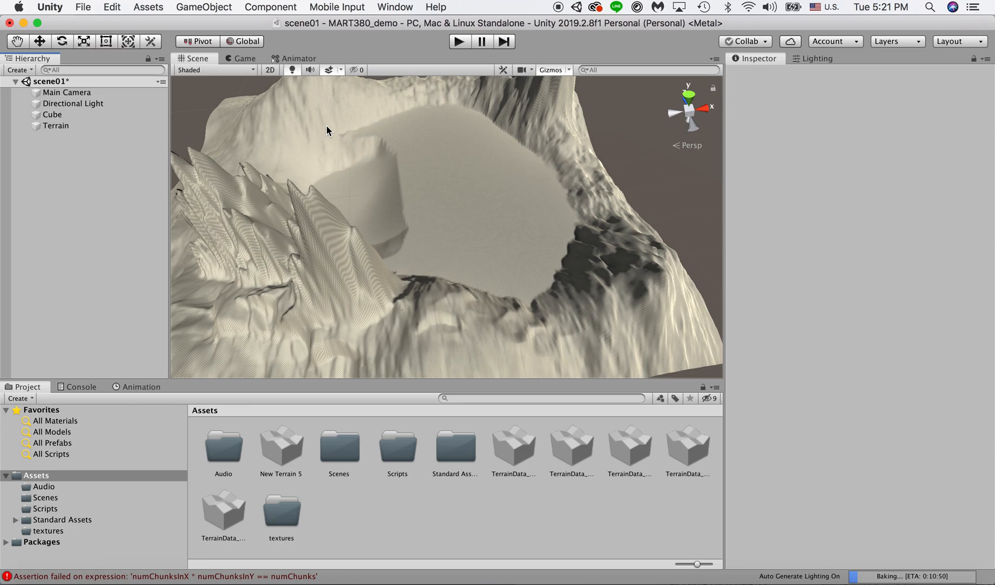
Select the Terrain object and set its terrain tool to Paint Texture.
click(62, 126)
key(Return)
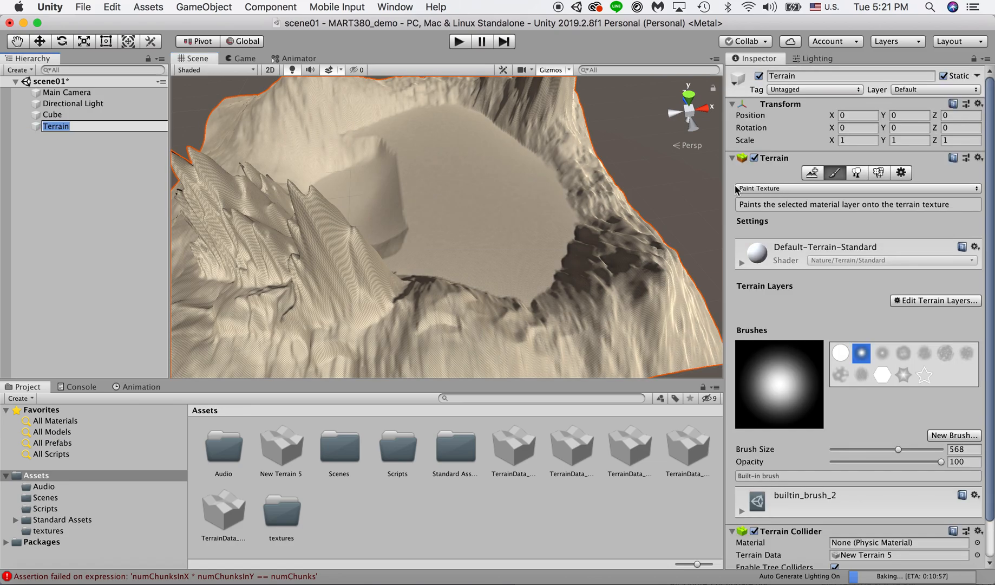
click(763, 189)
click(761, 193)
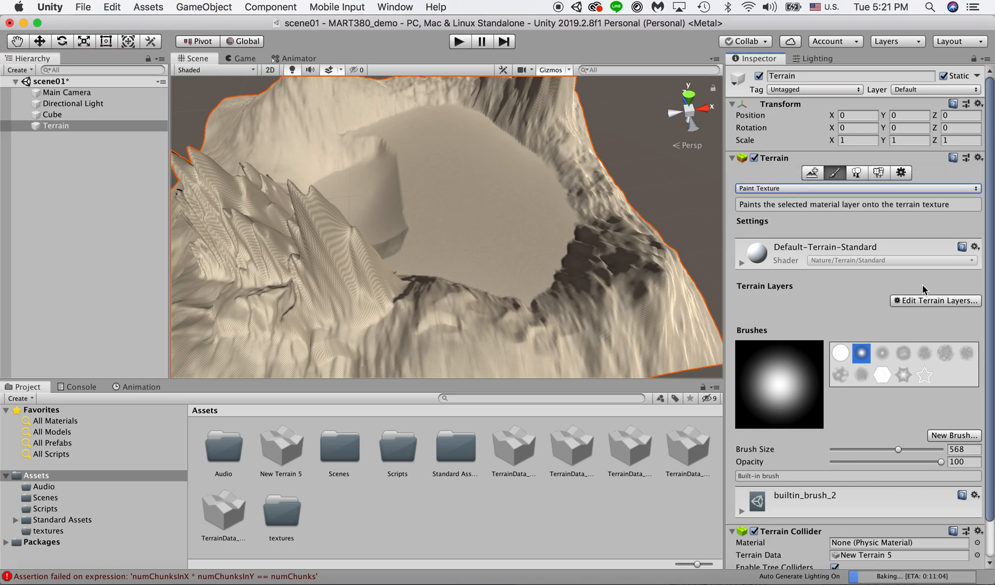
Create a terrain layer from the GrassHillAlbedo texture.
click(925, 303)
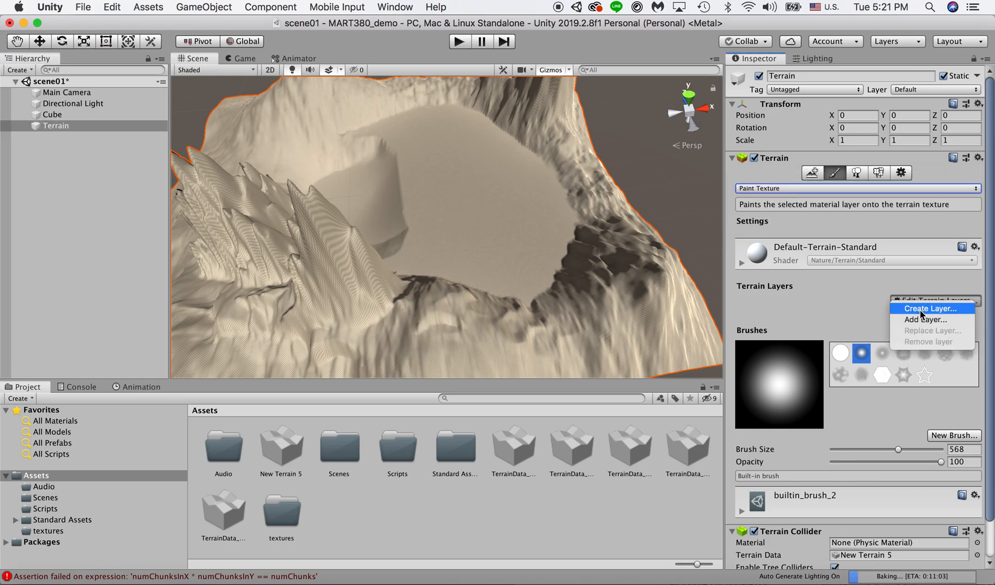
click(921, 309)
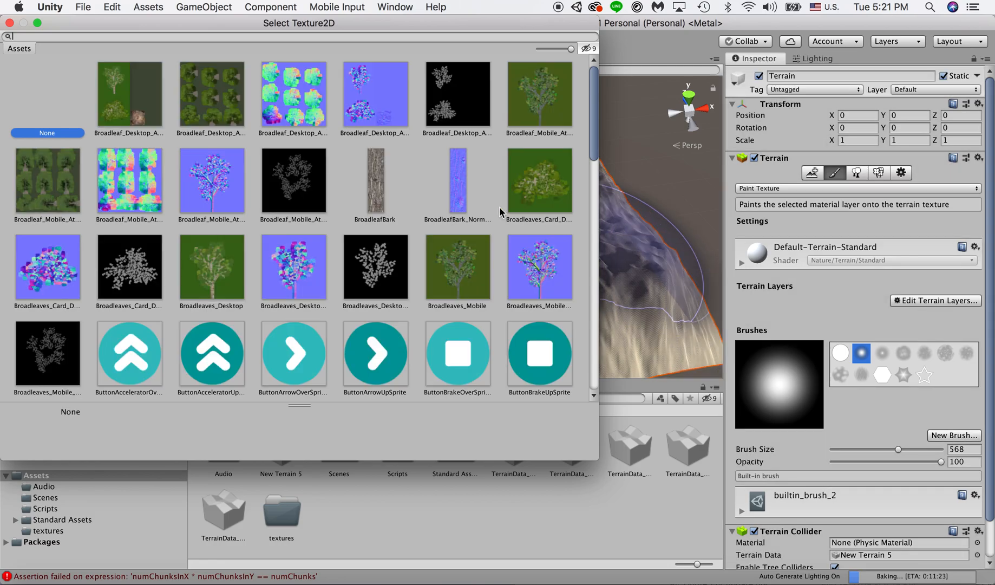
scroll(370, 222, down, 10)
scroll(370, 221, down, 8)
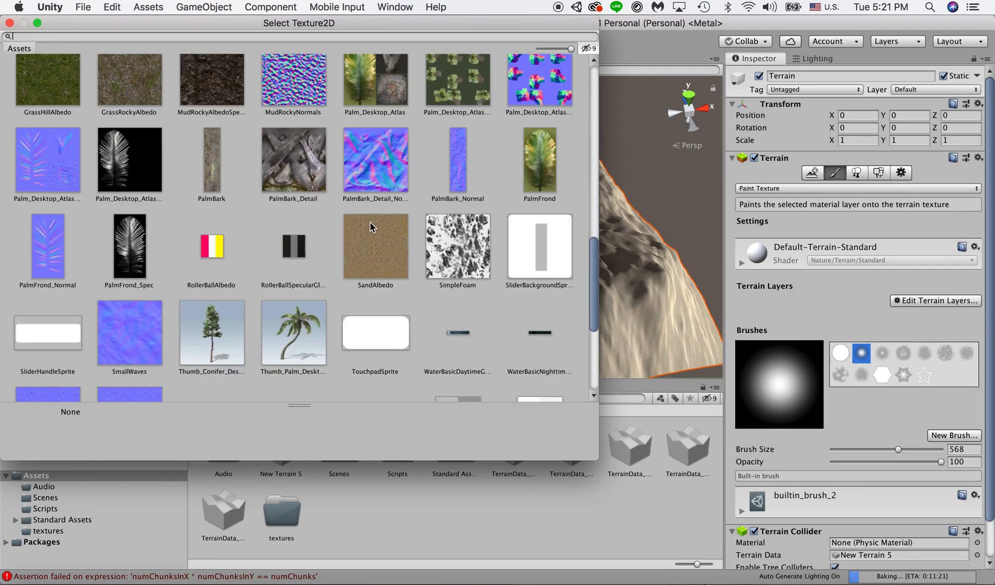
scroll(370, 221, up, 10)
scroll(370, 226, up, 6)
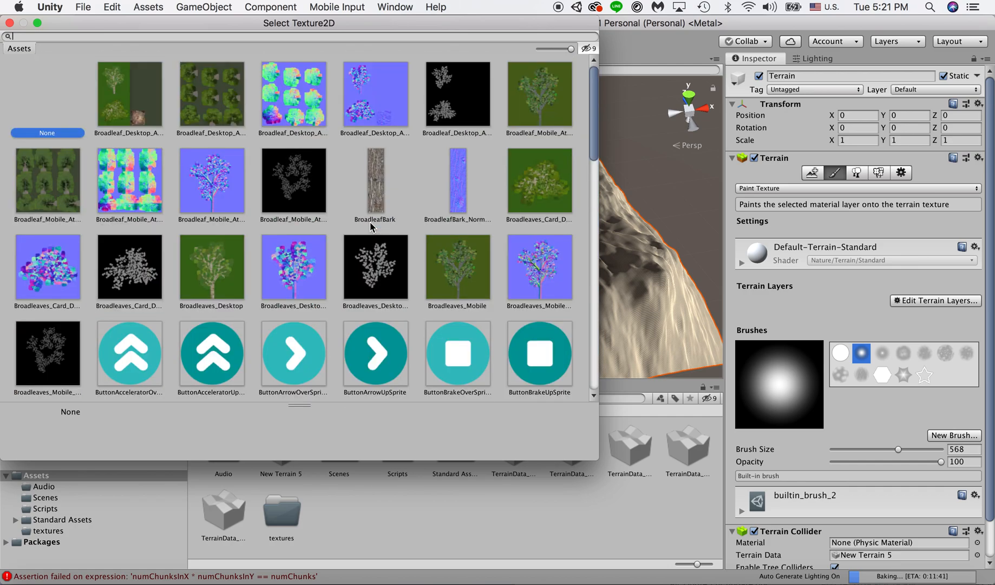
scroll(371, 223, down, 10)
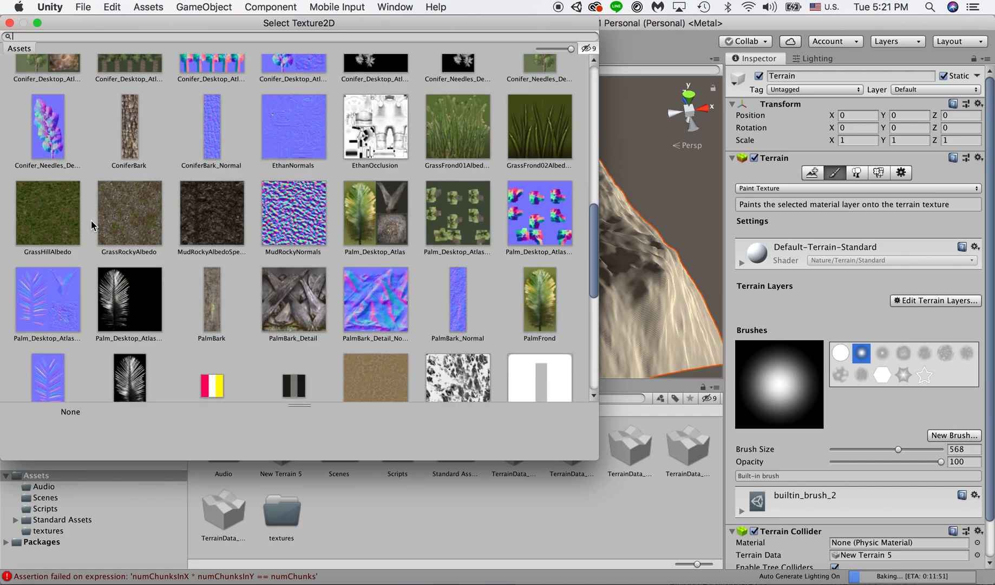
click(59, 223)
double_click(59, 224)
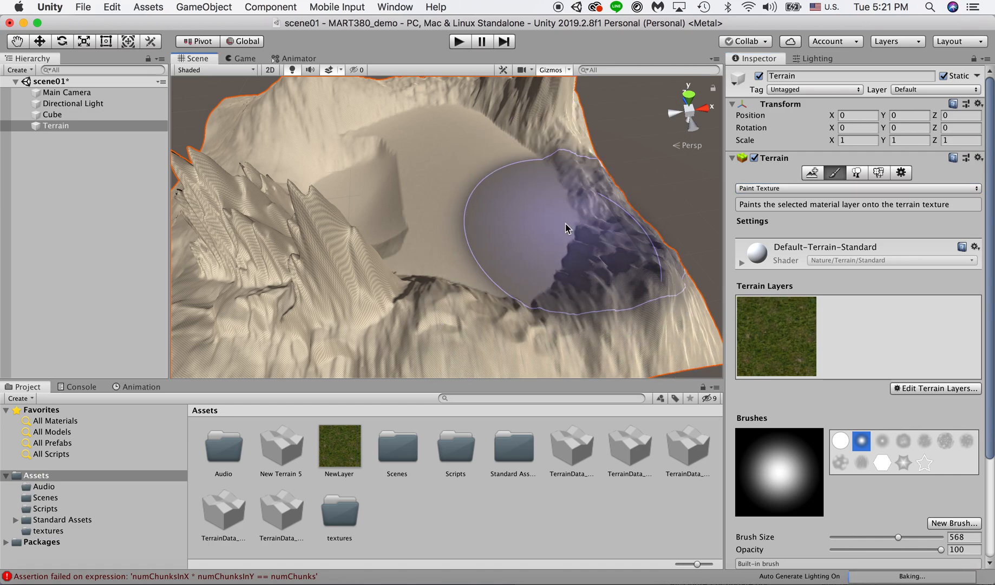
Paint the grass layer over the terrain's slopes, peaks and basin with the soft round brush at size 568 and opacity 100.
mouse_move(415, 262)
mouse_down()
mouse_move(395, 284)
mouse_move(503, 244)
mouse_move(640, 242)
mouse_up()
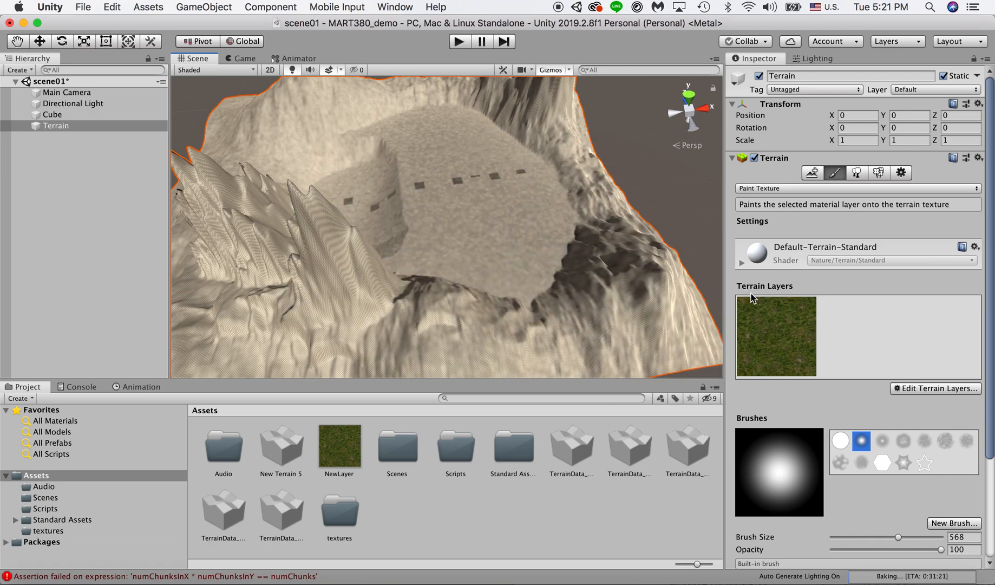
click(778, 358)
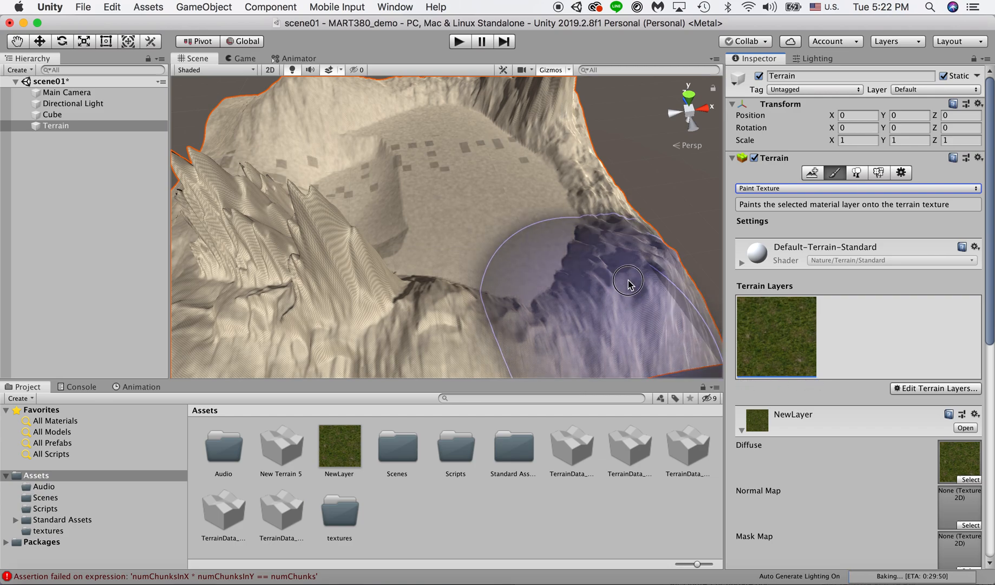
drag(630, 288, 598, 180)
scroll(409, 183, down, 10)
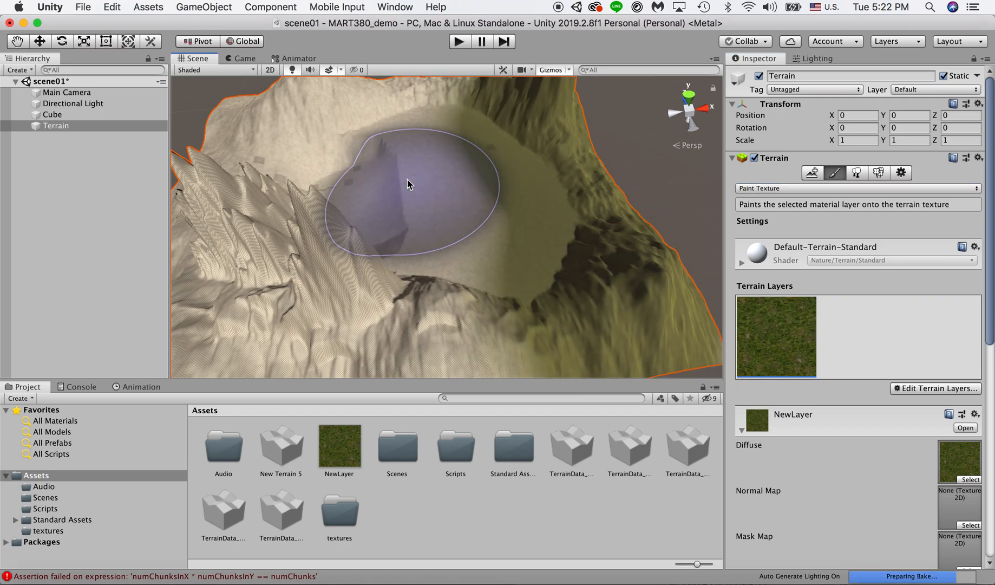
mouse_move(407, 184)
mouse_down()
mouse_move(277, 160)
mouse_move(506, 122)
mouse_move(294, 286)
mouse_move(244, 229)
mouse_move(422, 306)
mouse_move(444, 300)
mouse_move(180, 249)
mouse_move(313, 129)
mouse_move(497, 116)
mouse_move(596, 298)
mouse_move(449, 310)
mouse_move(571, 320)
mouse_up()
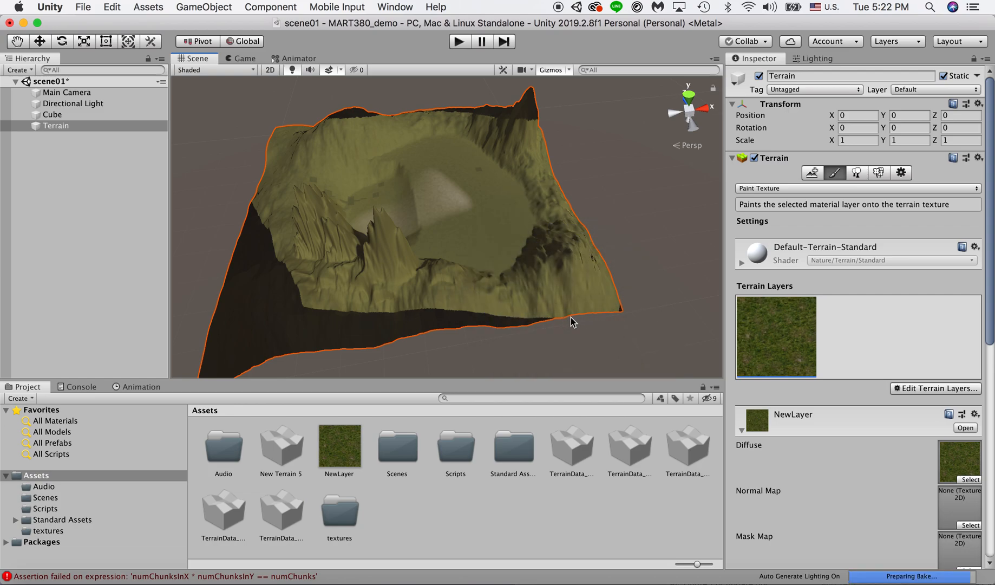
Create a second terrain layer from the SandAlbedo texture.
click(928, 390)
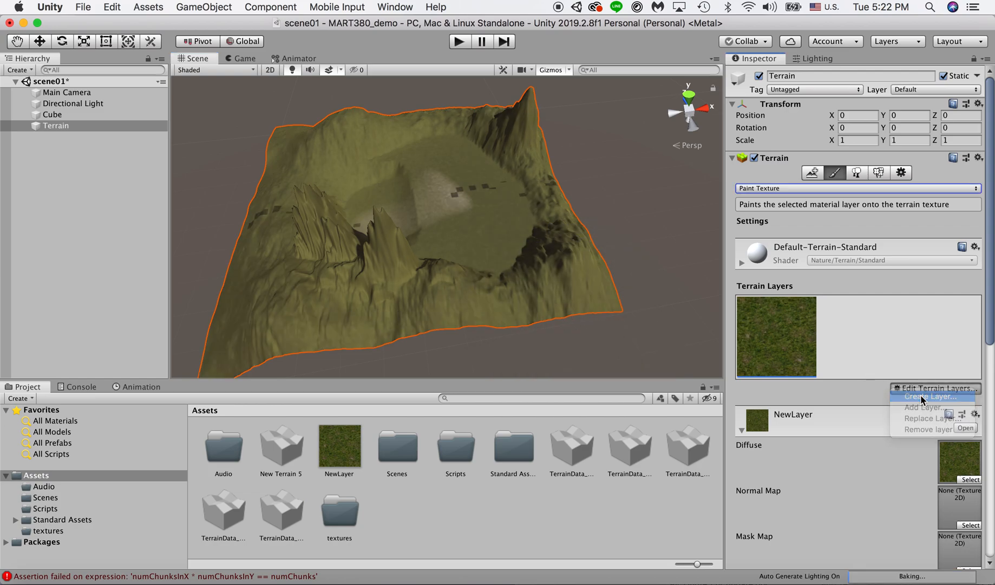
click(922, 397)
scroll(259, 214, down, 10)
scroll(96, 209, down, 8)
click(370, 212)
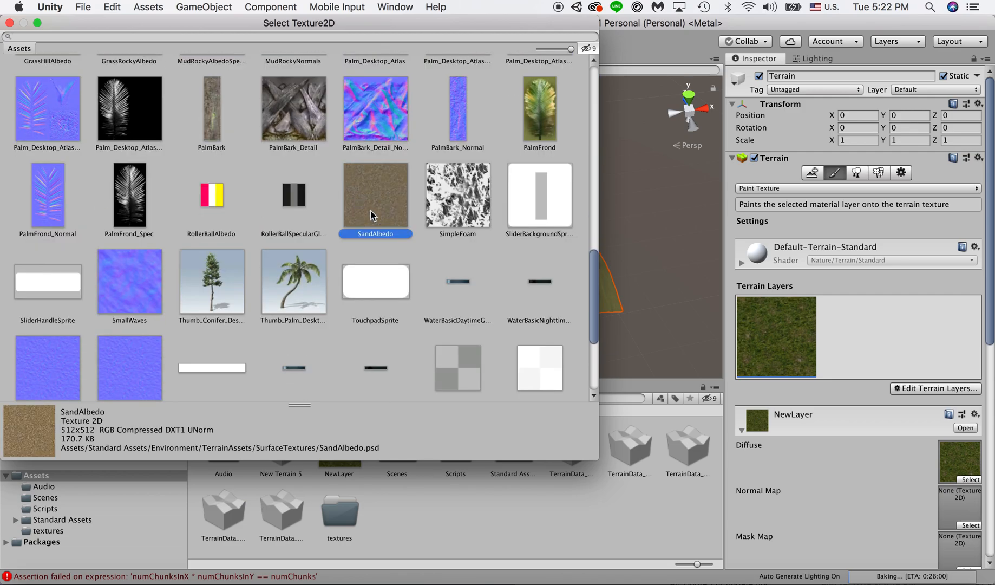
double_click(371, 212)
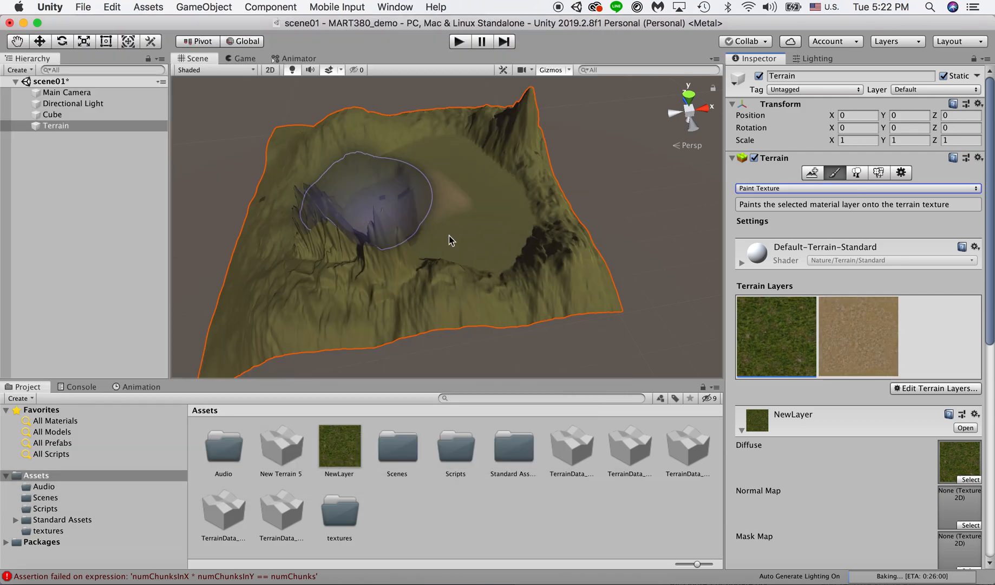
Paint the sand layer across the flat basin floor with brush size 301 and opacity 23.4.
click(840, 336)
scroll(904, 408, down, 10)
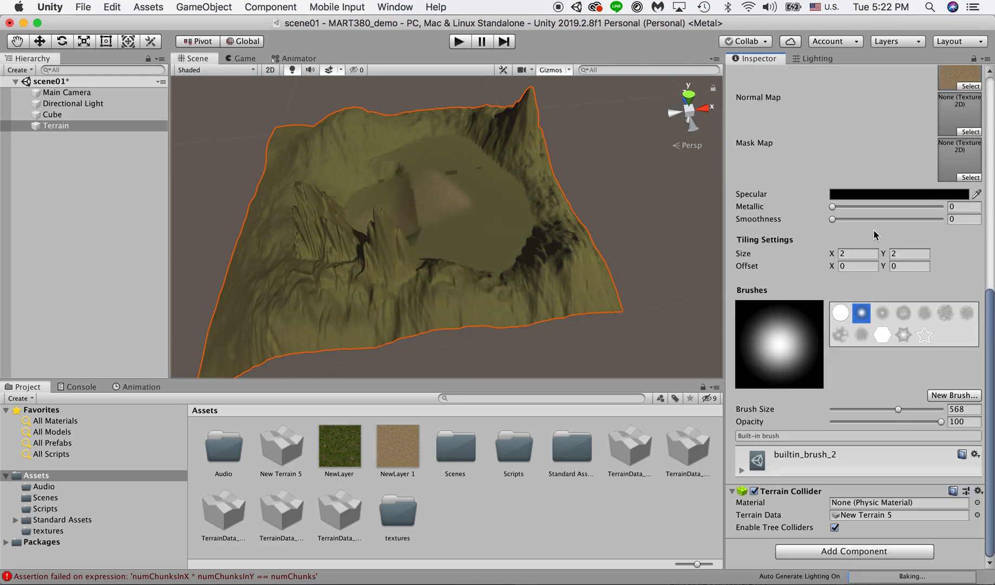
click(861, 407)
drag(878, 410, 857, 421)
mouse_move(459, 228)
mouse_down()
mouse_move(427, 242)
mouse_move(416, 168)
mouse_move(431, 178)
mouse_move(431, 155)
mouse_move(469, 155)
mouse_move(493, 190)
mouse_move(473, 208)
mouse_move(454, 281)
mouse_move(442, 271)
mouse_move(450, 249)
mouse_move(428, 151)
mouse_move(457, 181)
mouse_up()
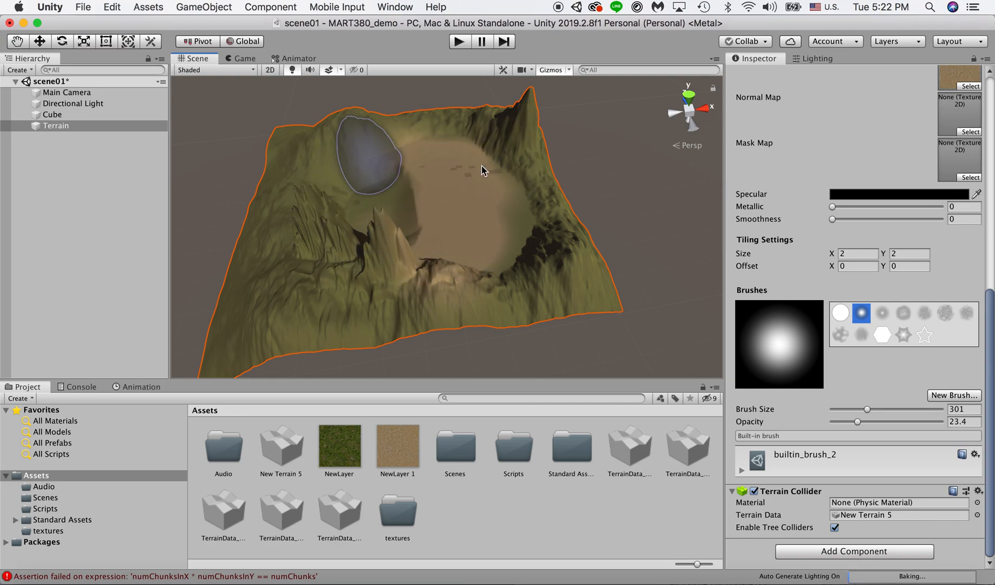
Create a third terrain layer from the GrassRockyAlbedo texture.
scroll(854, 141, up, 10)
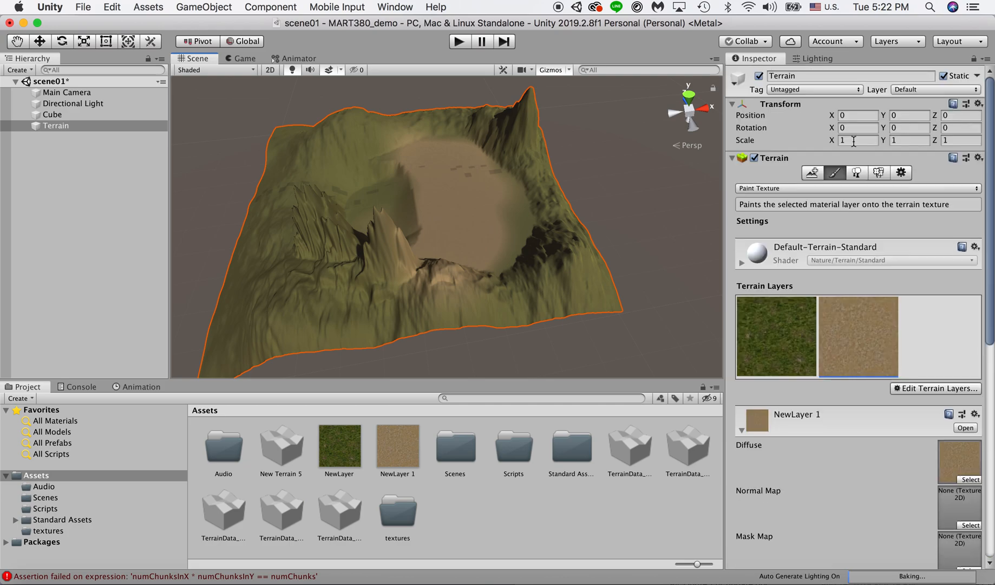
click(927, 392)
click(925, 395)
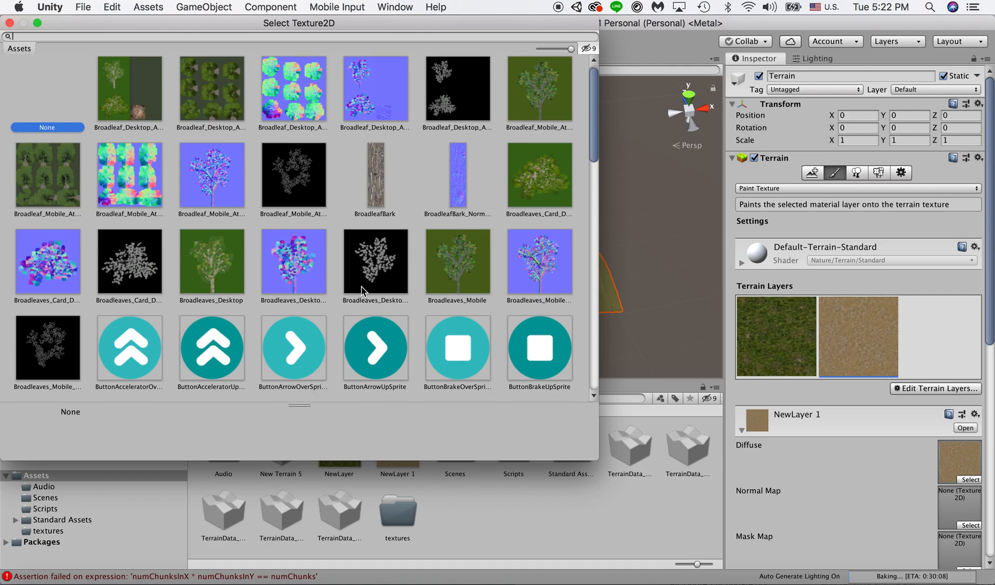
scroll(361, 285, down, 10)
scroll(362, 286, down, 3)
scroll(361, 286, up, 4)
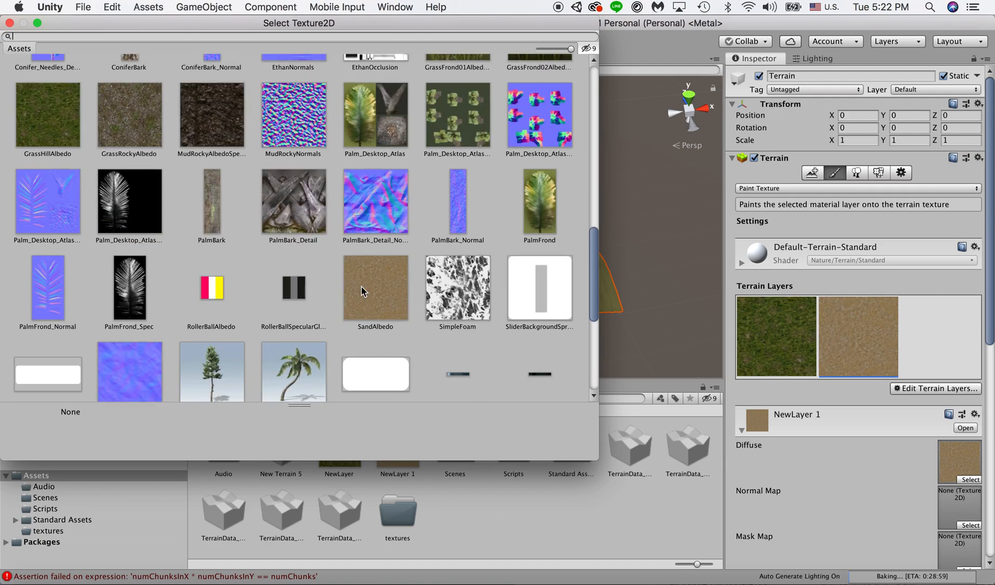
click(146, 292)
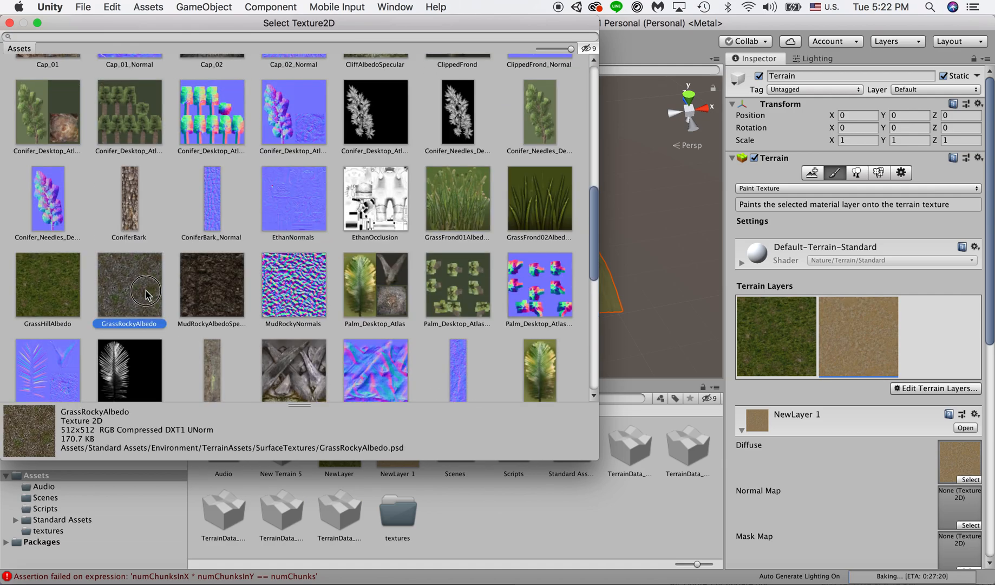
double_click(163, 295)
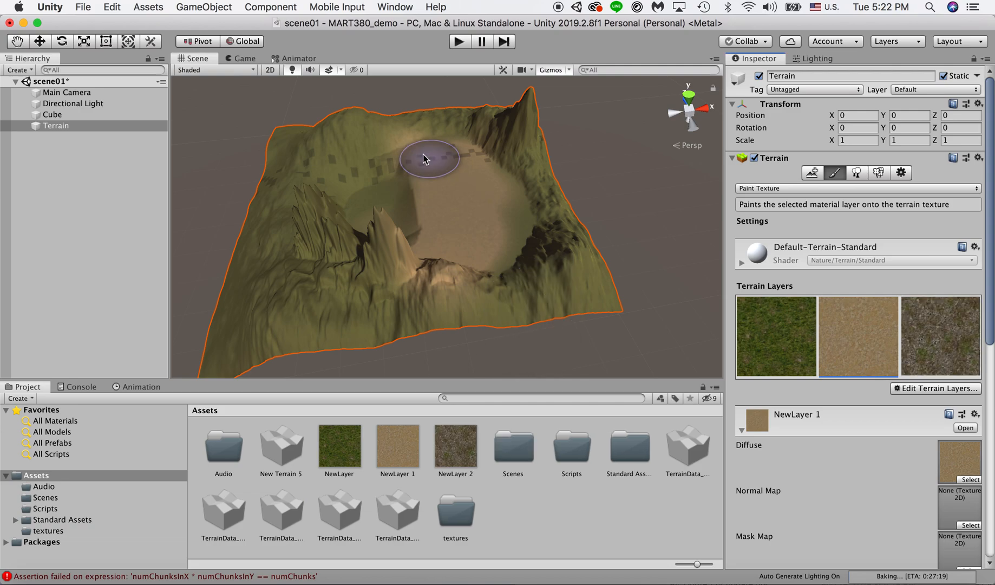
Paint the rocky grass layer over the jagged peaks, the inner slopes and the edges of the sandy basin.
drag(418, 158, 400, 148)
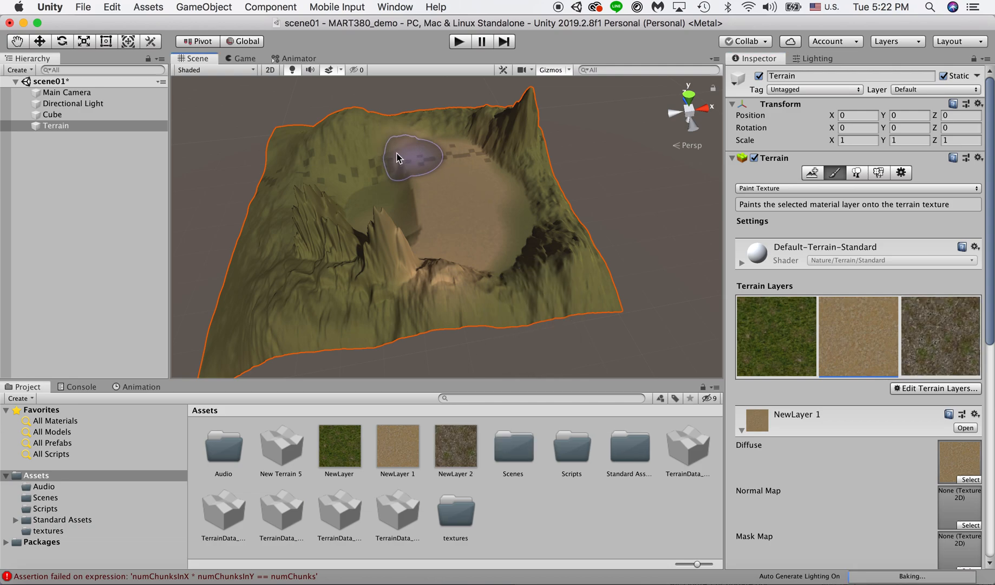
click(927, 334)
drag(348, 165, 396, 164)
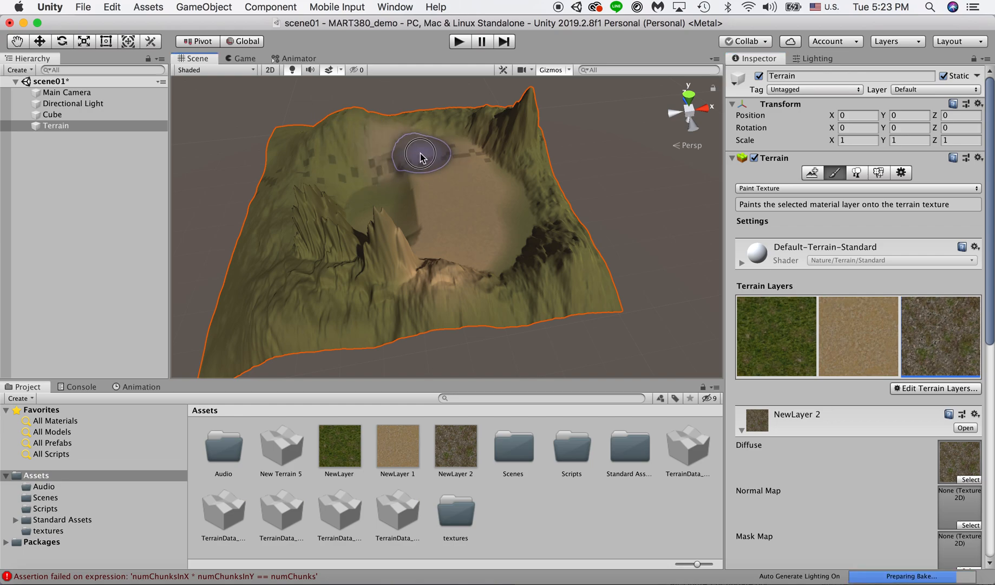
mouse_move(491, 144)
mouse_down()
mouse_move(472, 155)
mouse_move(539, 201)
mouse_move(530, 268)
mouse_move(490, 263)
mouse_up()
mouse_move(308, 246)
mouse_down()
mouse_move(320, 249)
mouse_move(292, 246)
mouse_up()
drag(433, 250, 427, 250)
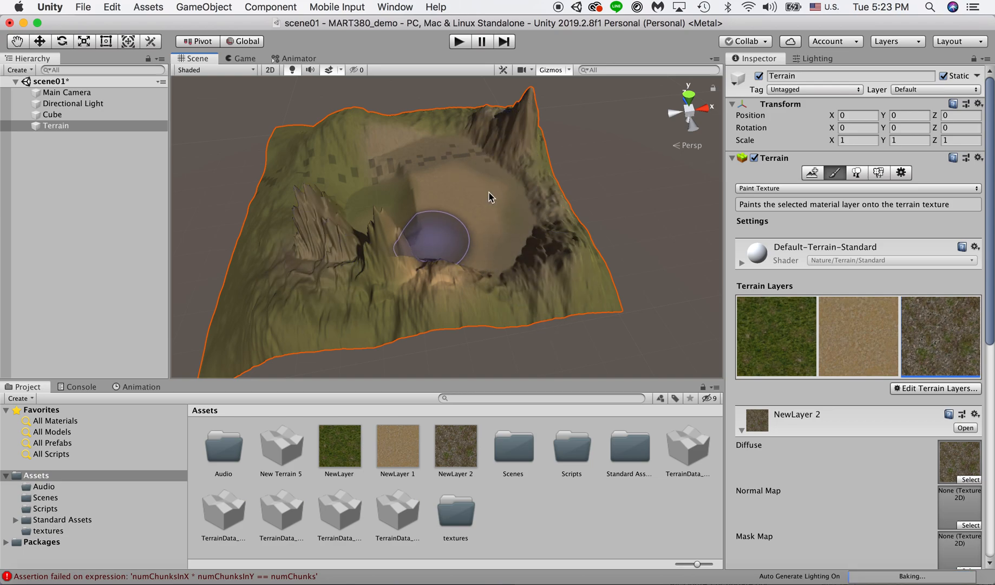
drag(381, 210, 378, 215)
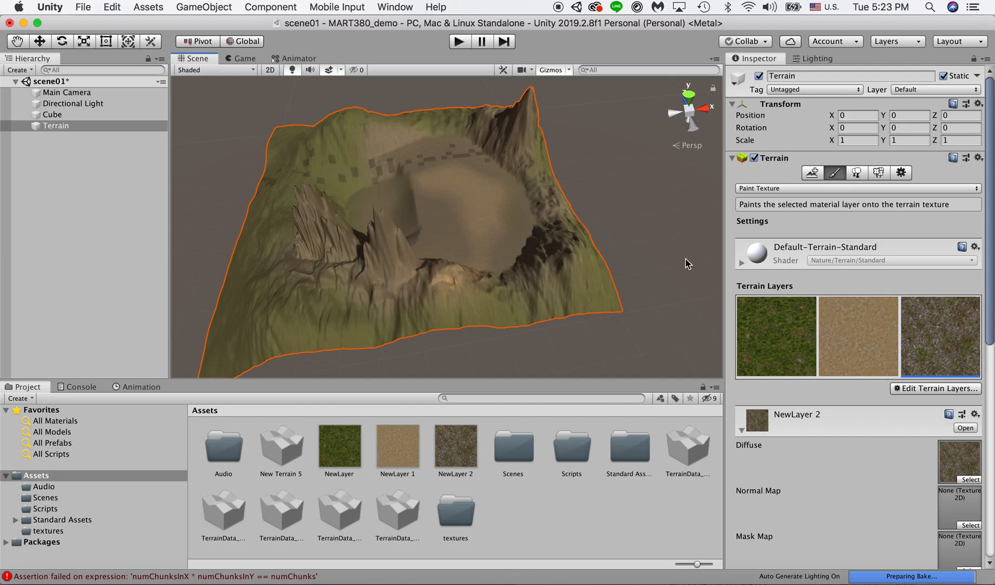
Create a fourth terrain layer from the MudRockyAlbedoSpecular texture.
click(926, 386)
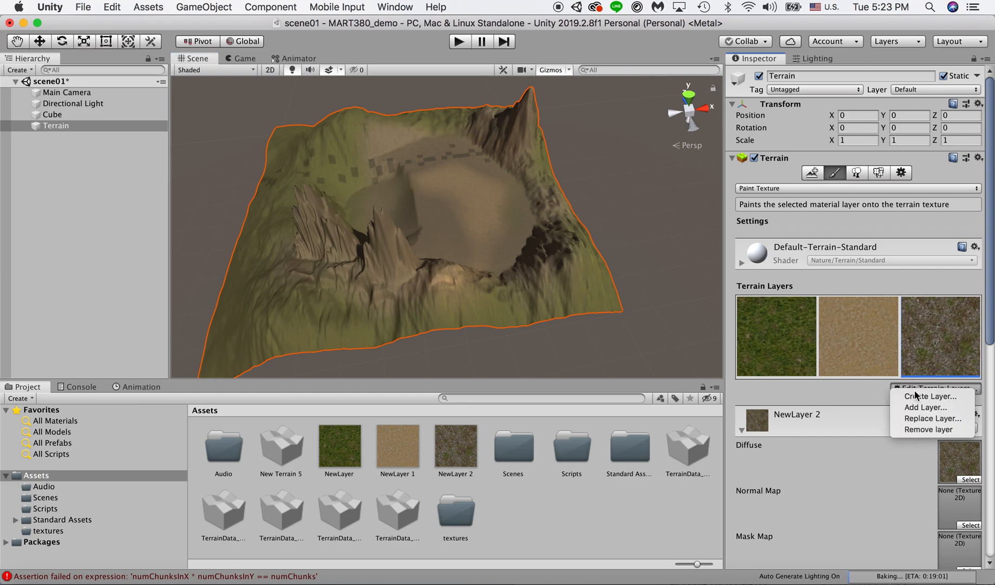
click(932, 391)
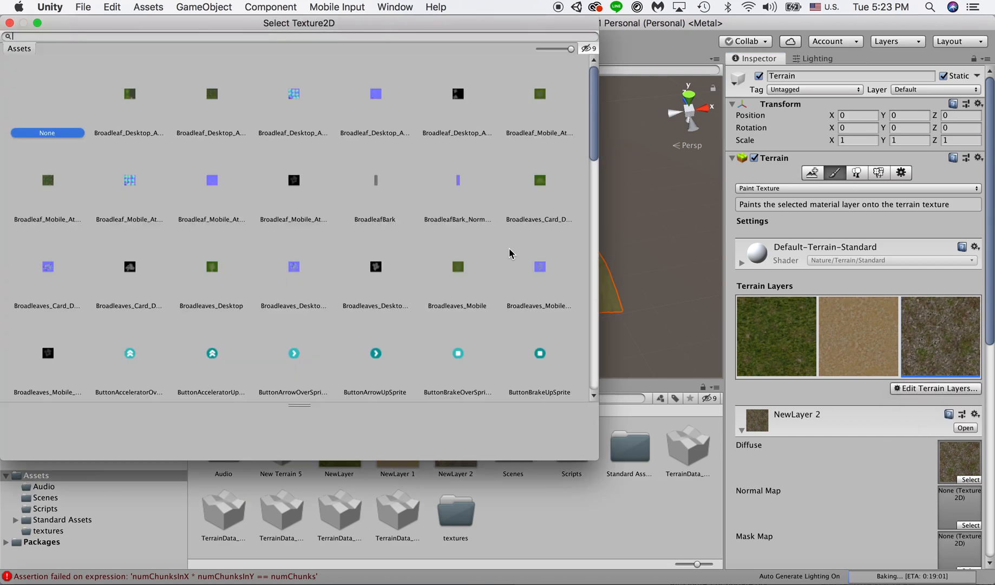
scroll(420, 256, down, 1)
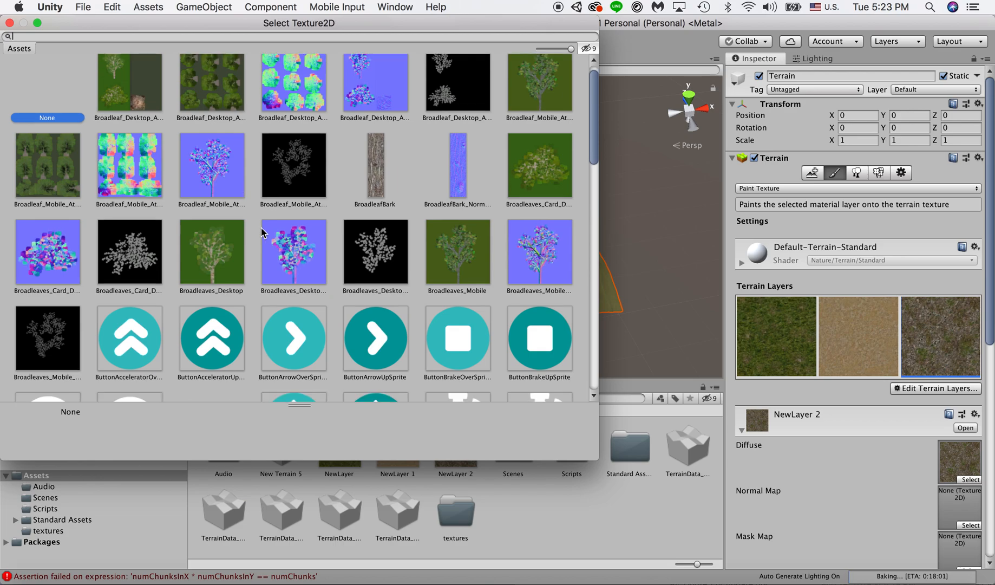
click(309, 270)
scroll(323, 293, down, 10)
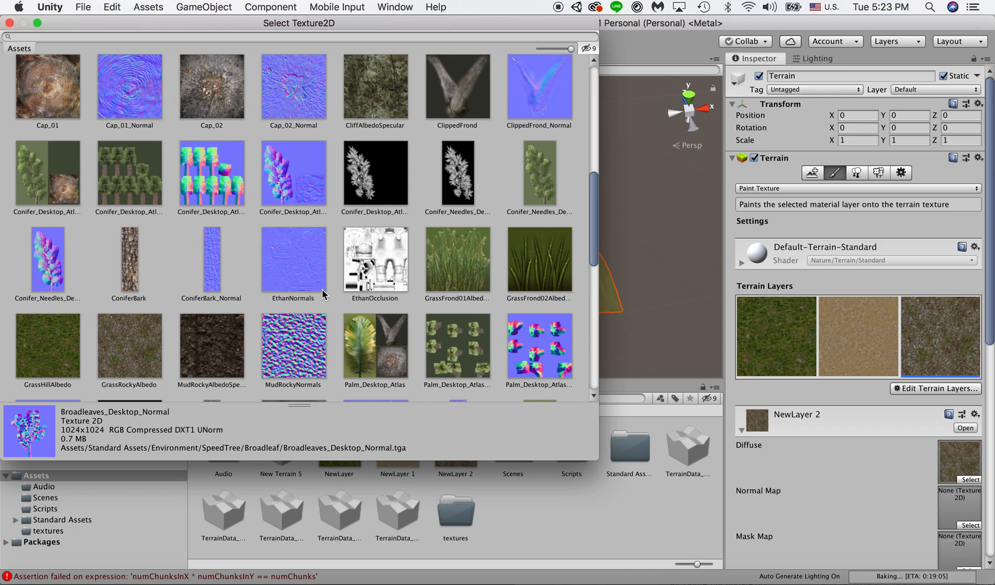
scroll(270, 344, down, 3)
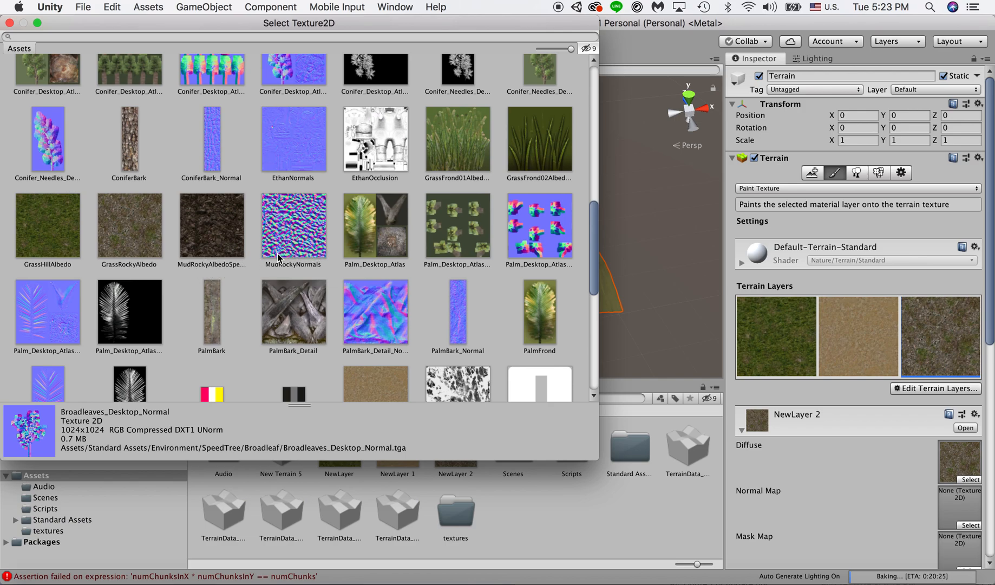
click(225, 238)
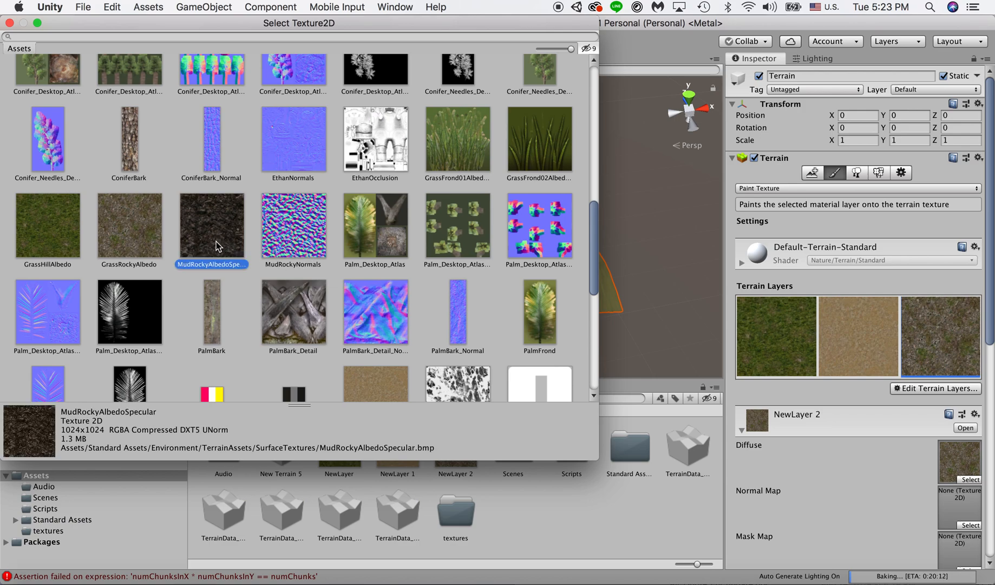
double_click(218, 246)
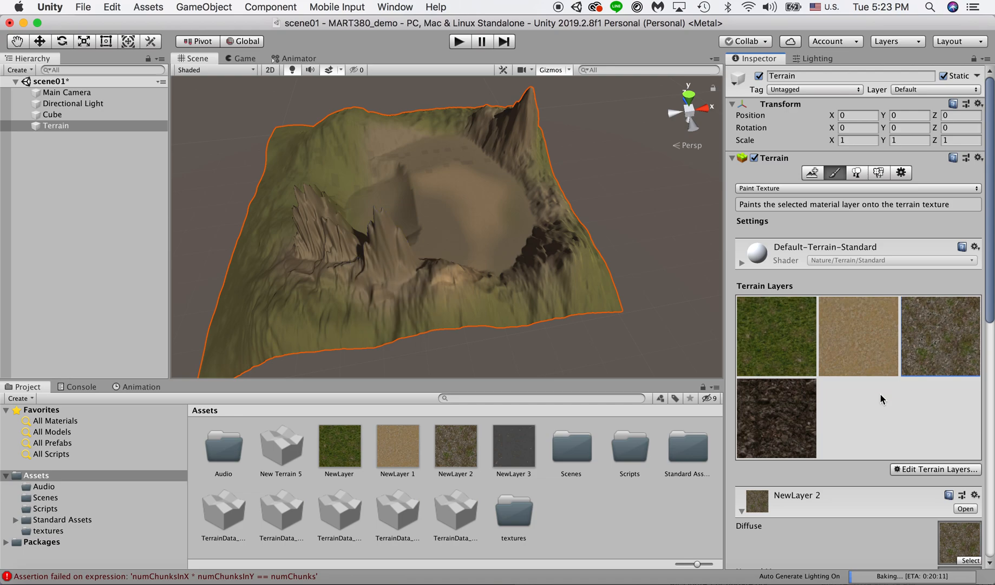
Assign the MudRockyNormals texture as the normal map of the mud terrain layer.
click(802, 406)
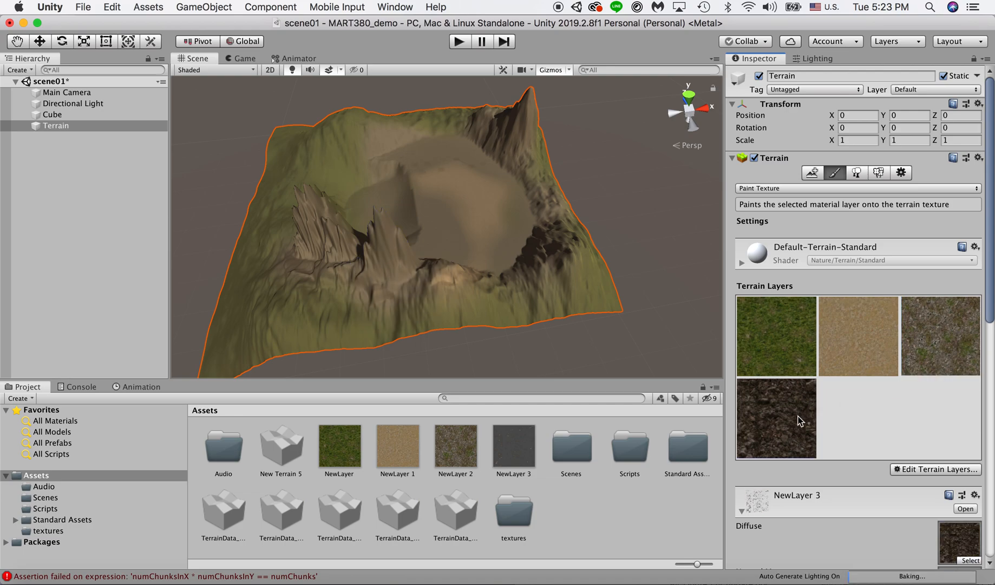
scroll(848, 352, down, 5)
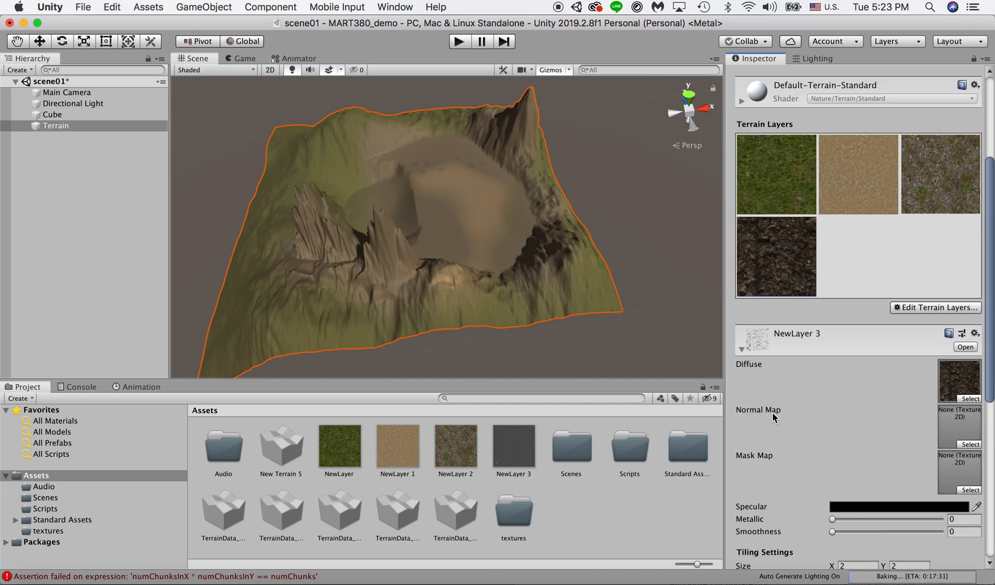
click(970, 444)
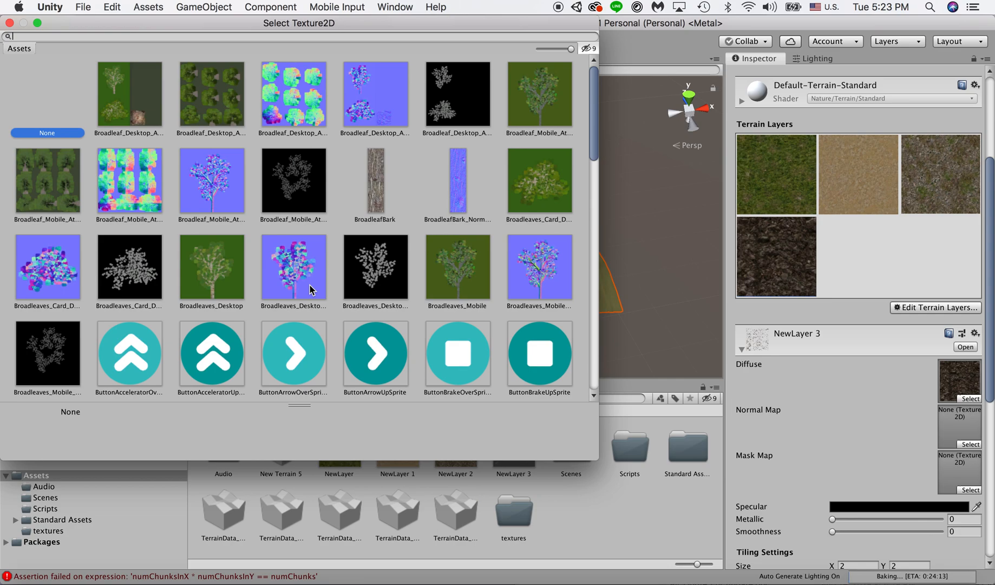
scroll(309, 290, down, 10)
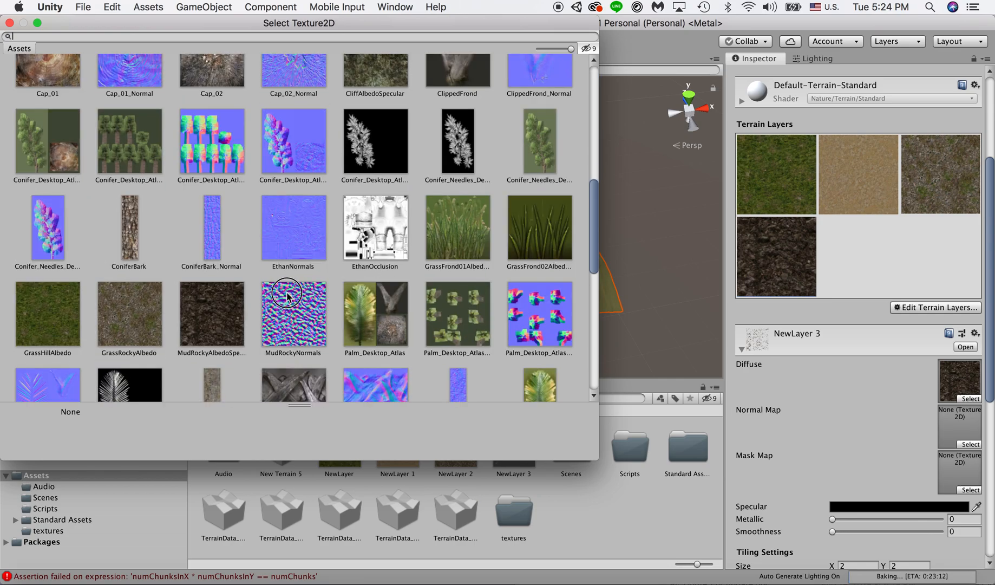
click(287, 296)
double_click(298, 310)
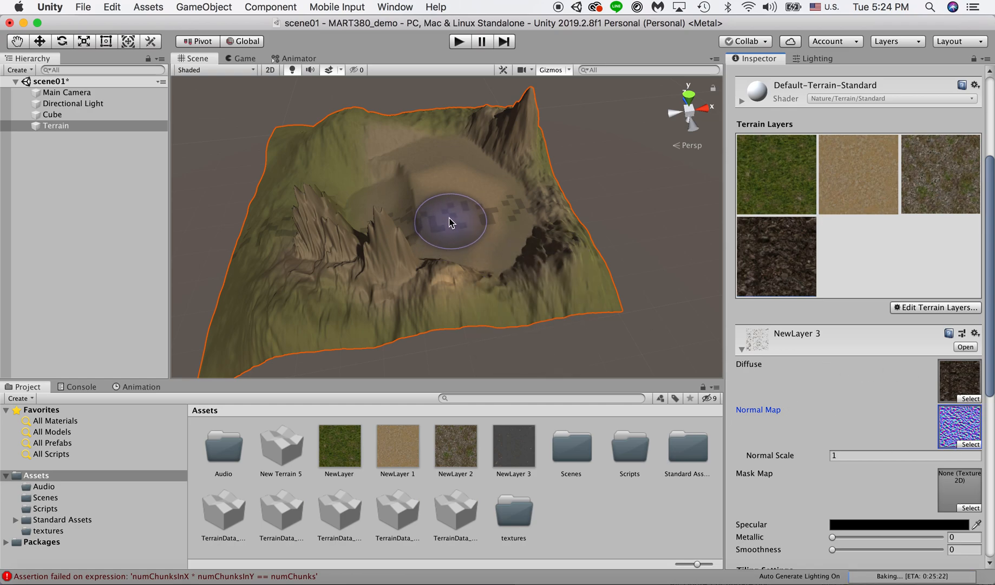
Paint the mud layer onto the near part of the sandy basin floor and inspect its surface relief up close.
mouse_move(445, 238)
mouse_down()
mouse_move(454, 247)
mouse_move(437, 247)
mouse_move(451, 251)
mouse_move(448, 226)
mouse_move(470, 255)
mouse_up()
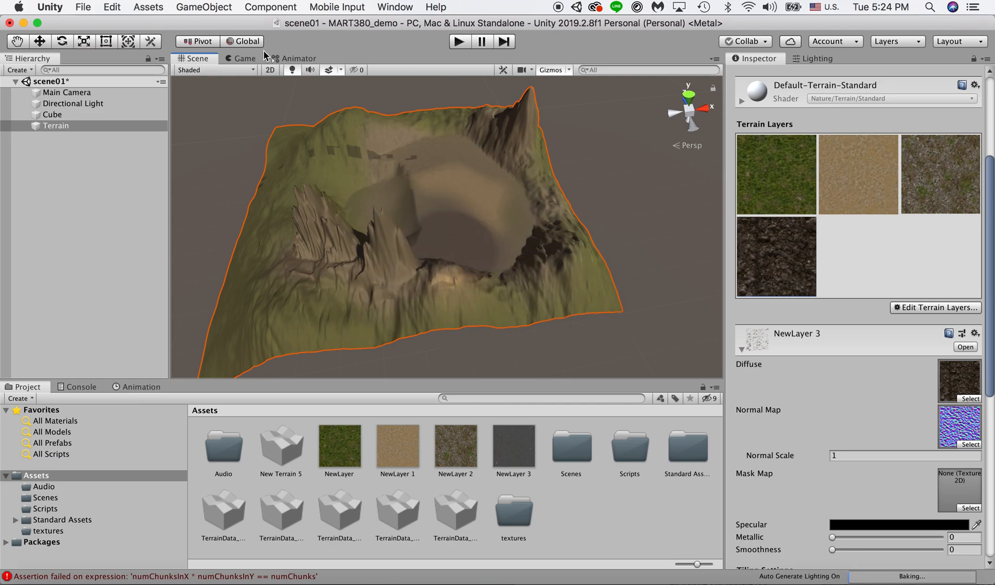
scroll(473, 194, up, 10)
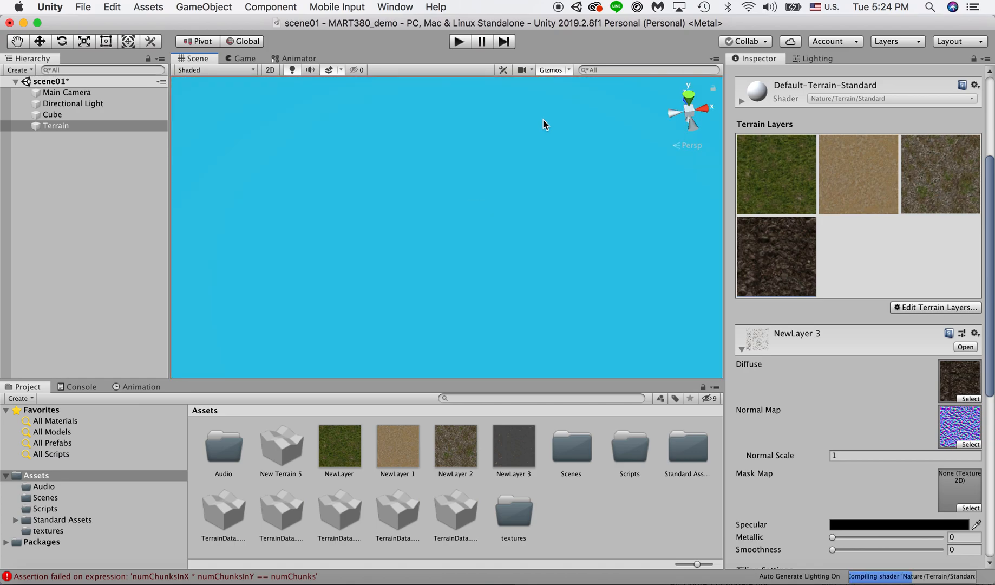
scroll(504, 263, down, 5)
scroll(504, 263, up, 6)
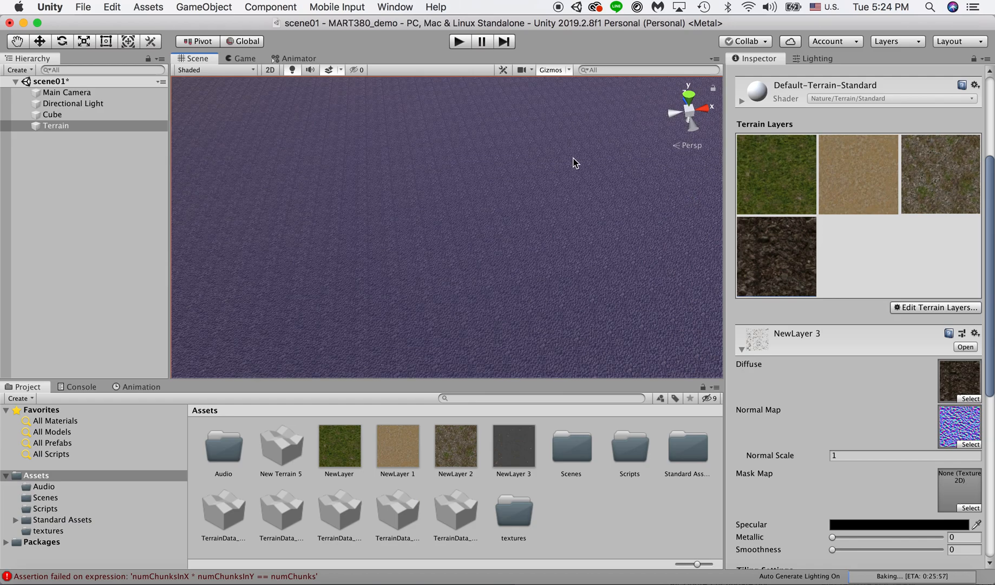
scroll(574, 162, up, 3)
scroll(575, 162, down, 3)
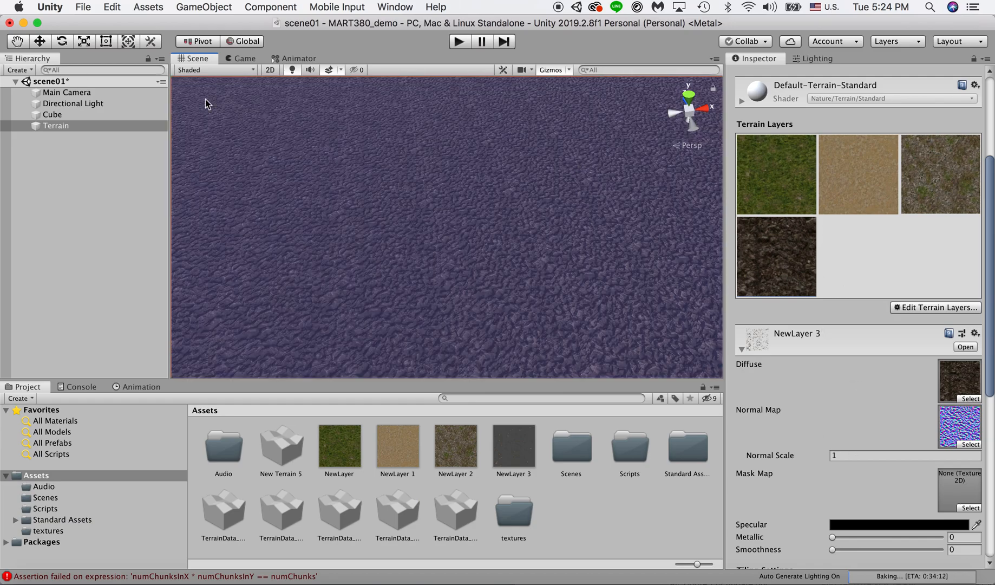
scroll(886, 236, up, 5)
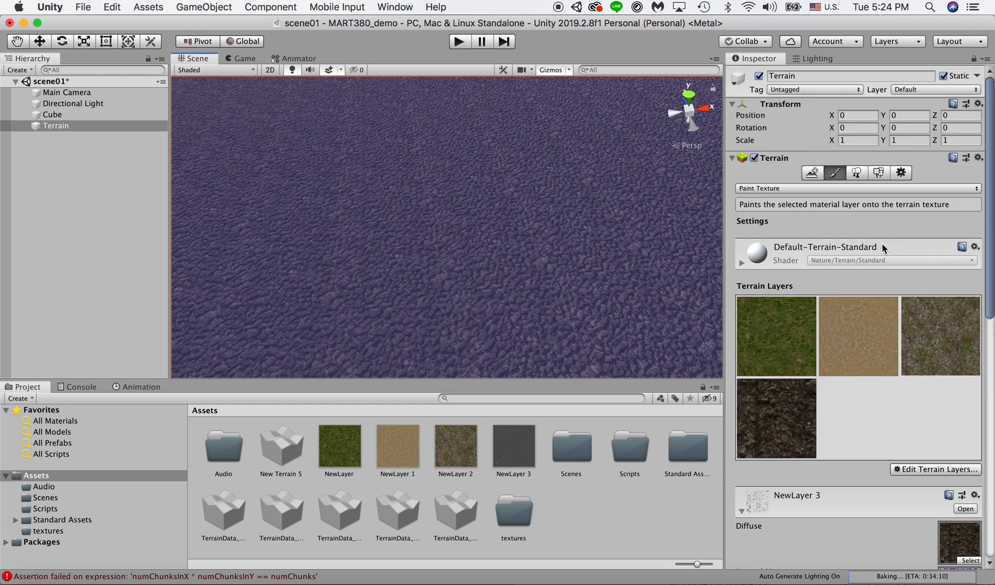
click(818, 174)
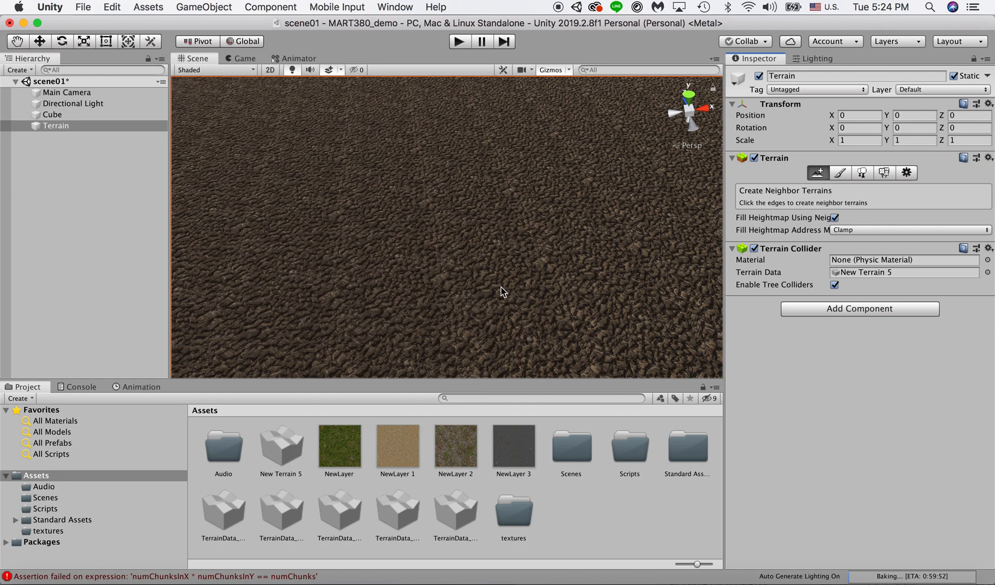
click(840, 173)
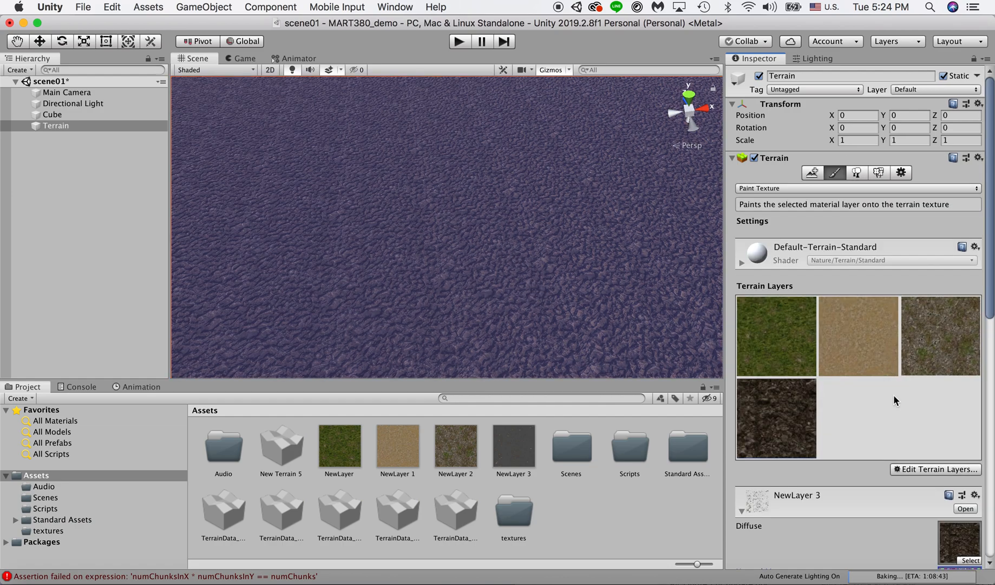
Clear the mud layer's normal map to view the painted ground without relief.
scroll(789, 420, down, 15)
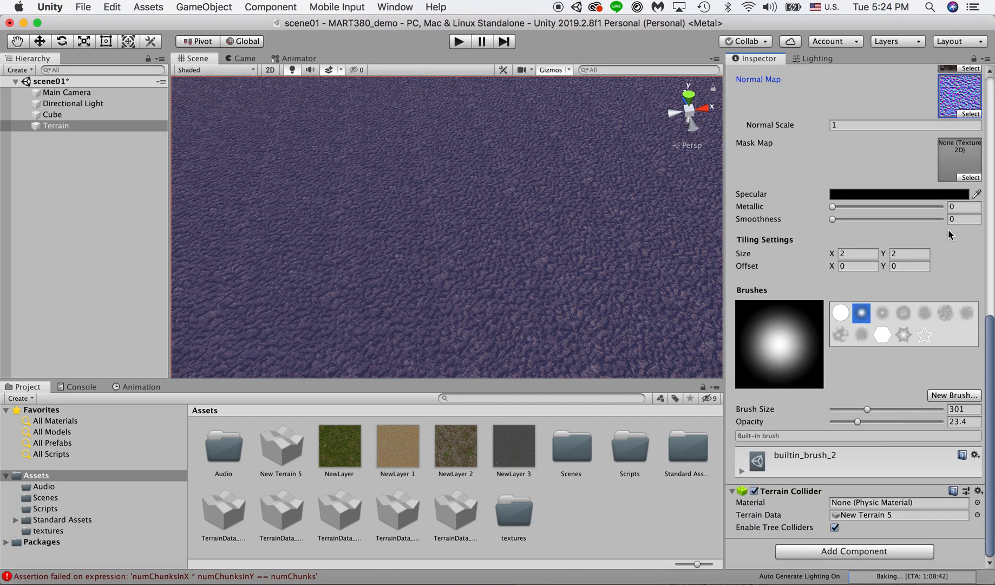
click(969, 116)
scroll(69, 85, up, 5)
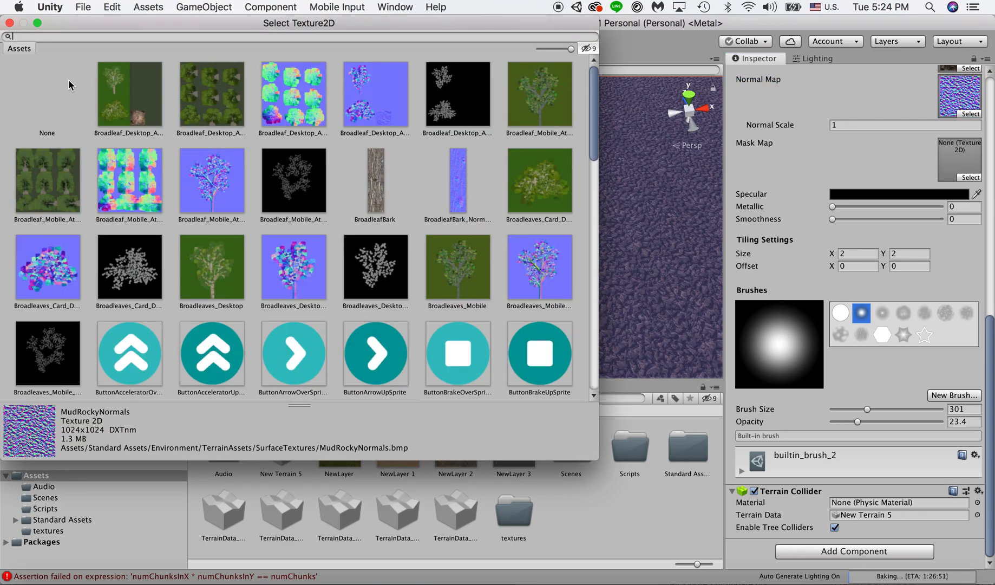
click(64, 89)
drag(133, 25, 545, 289)
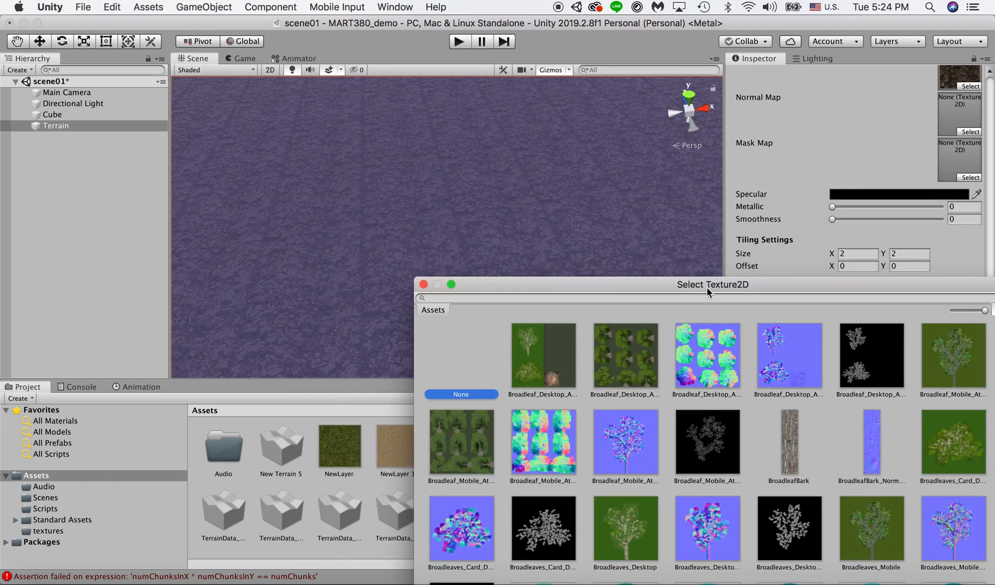
mouse_move(739, 283)
mouse_down()
mouse_move(4, 244)
mouse_move(64, 139)
mouse_up()
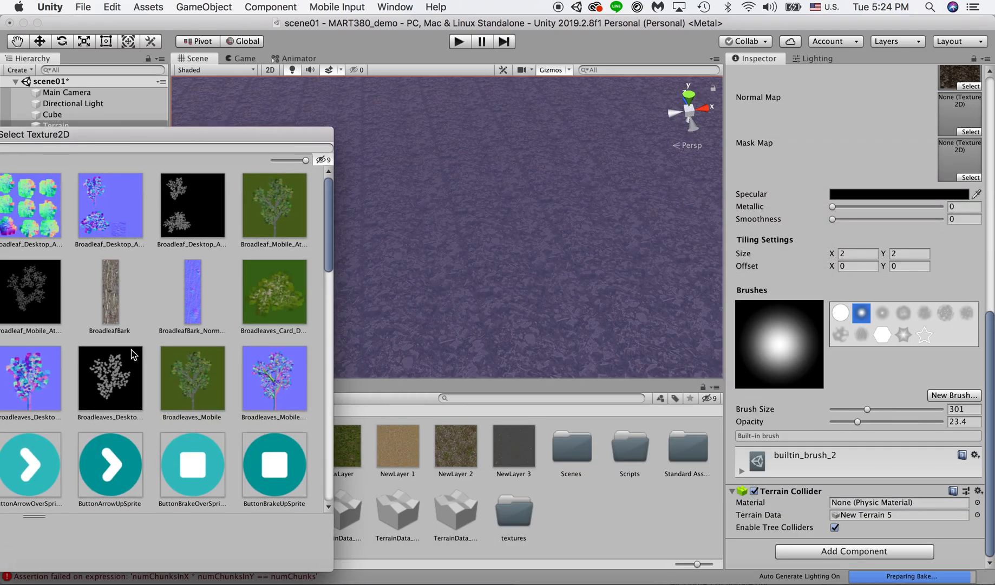
Reapply MudRockyNormals to the mud layer and clear it again to compare the ground with and without it.
scroll(132, 354, down, 10)
click(53, 341)
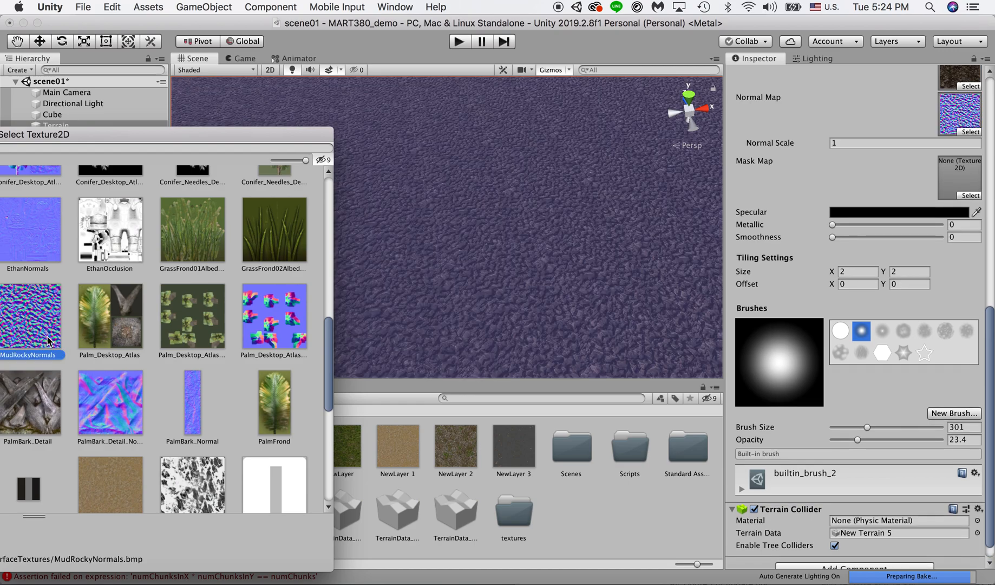
scroll(41, 270, up, 10)
drag(38, 132, 323, 183)
click(76, 251)
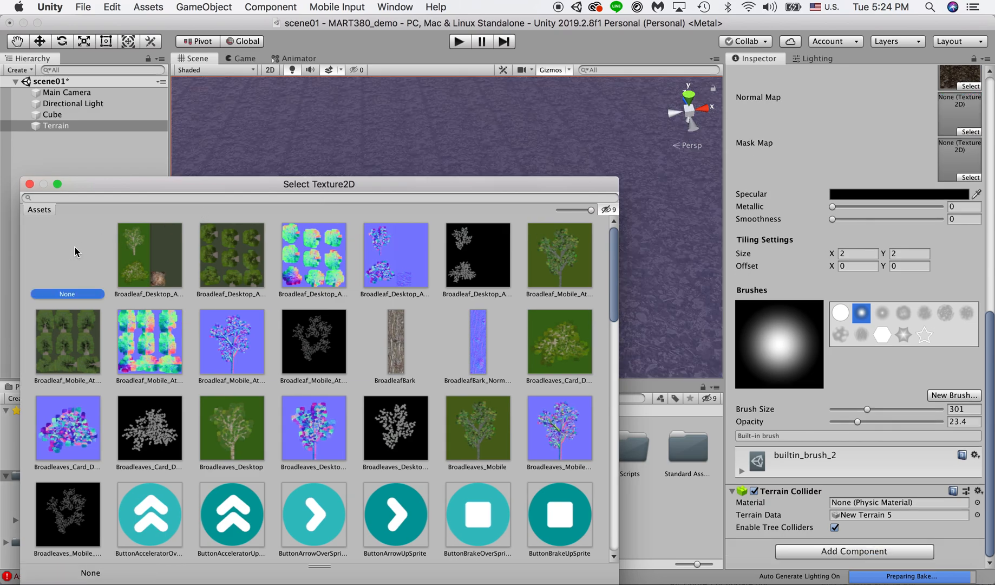
Restore MudRockyNormals as the mud layer's normal map and return to a view of the whole basin.
scroll(195, 417, down, 8)
click(323, 470)
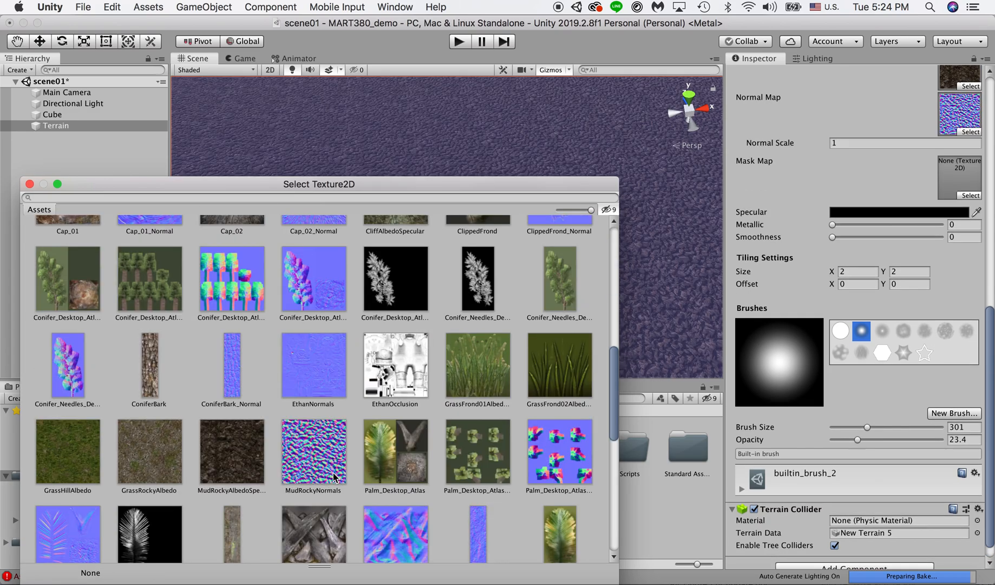
double_click(323, 470)
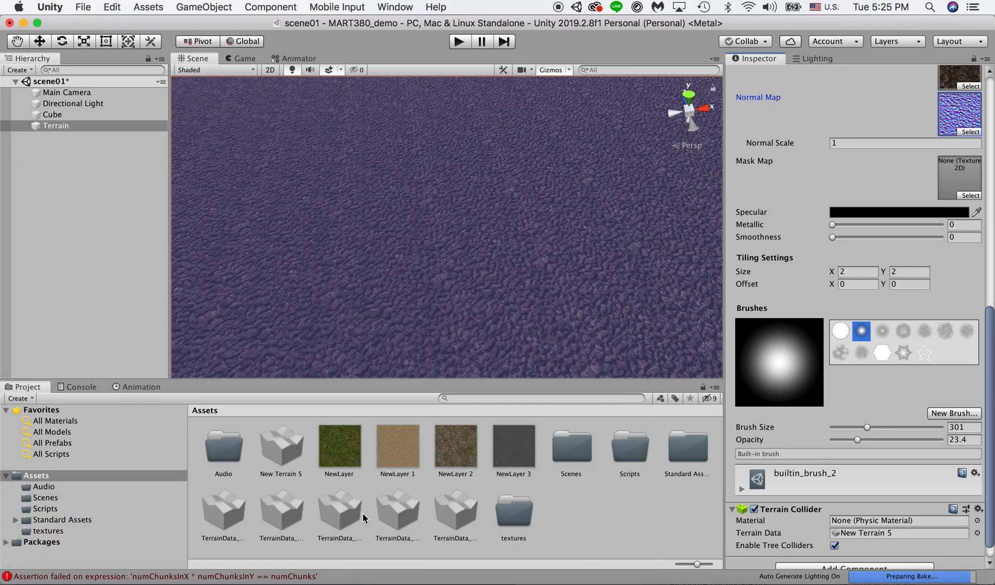
scroll(888, 200, up, 10)
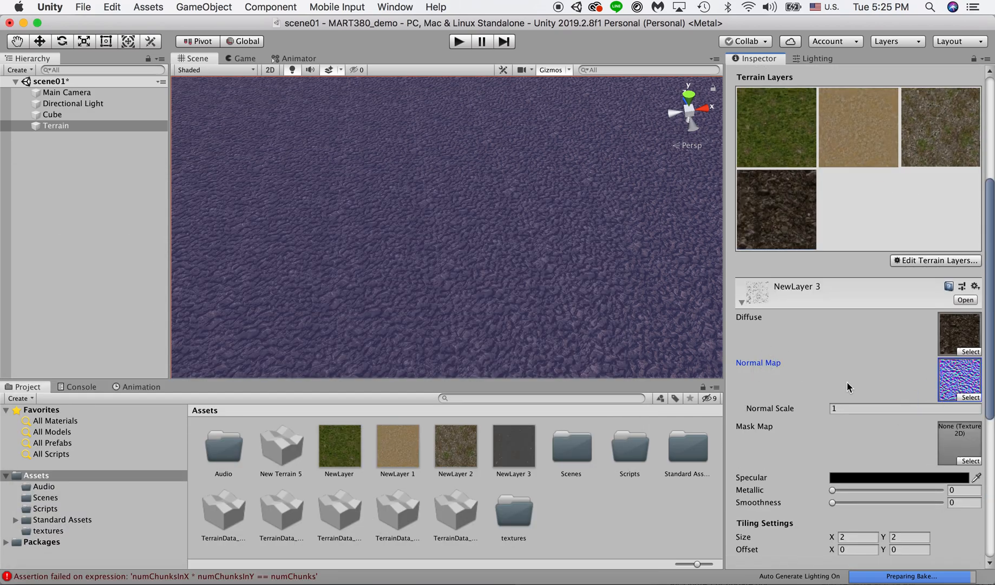
click(886, 241)
scroll(539, 257, down, 10)
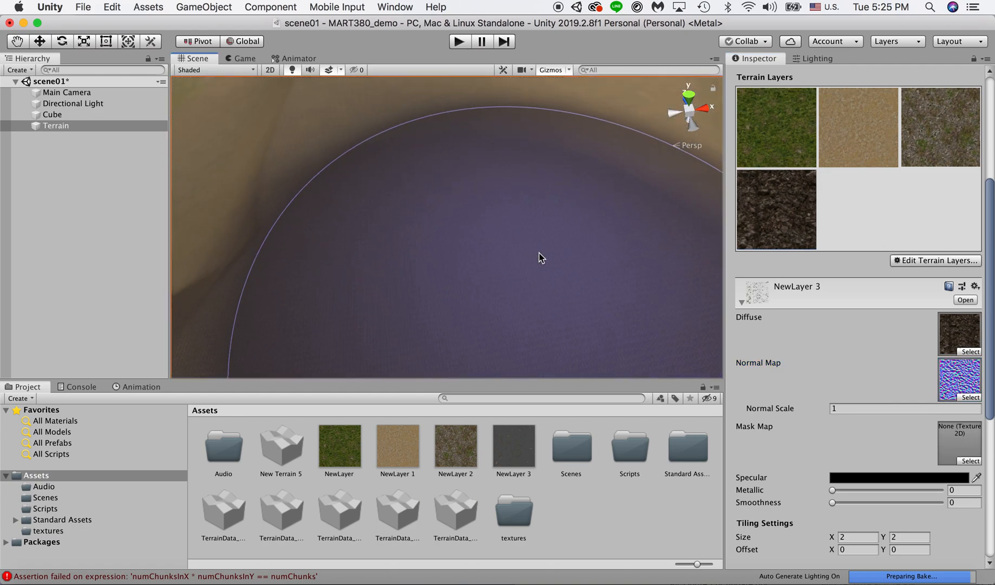
scroll(538, 257, down, 5)
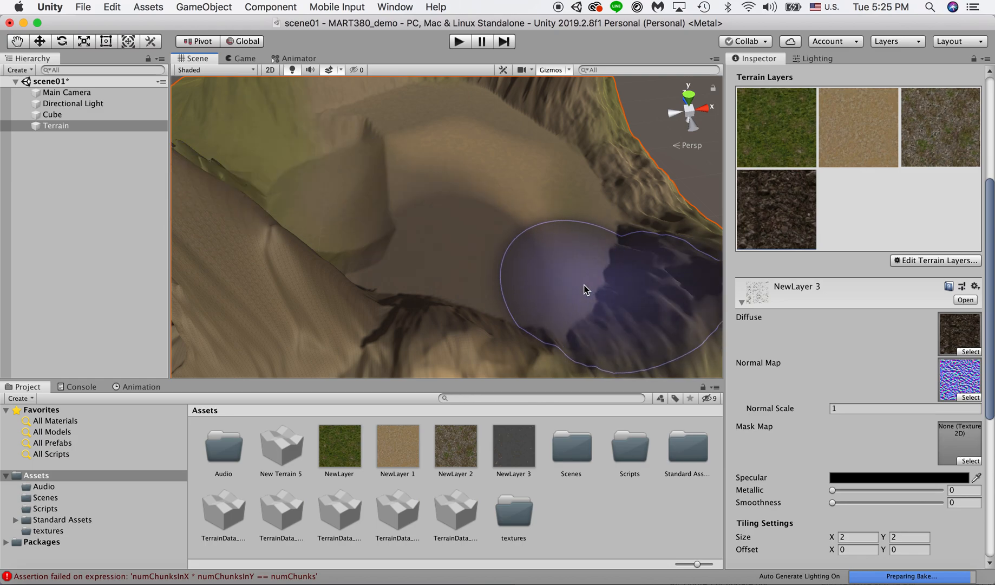
Add the Broadleaf_Desktop prefab as a paintable tree for the terrain.
scroll(848, 138, up, 8)
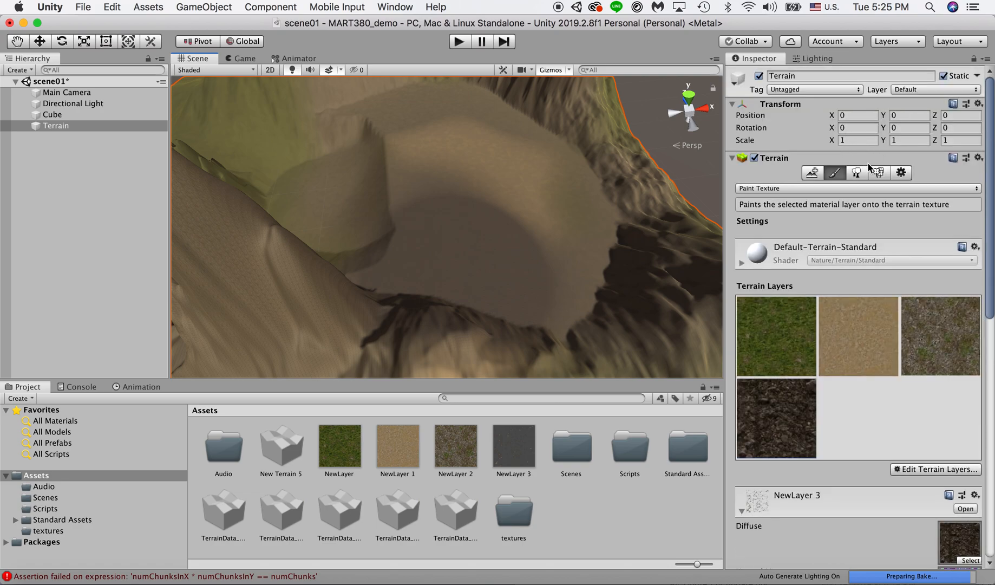
click(859, 173)
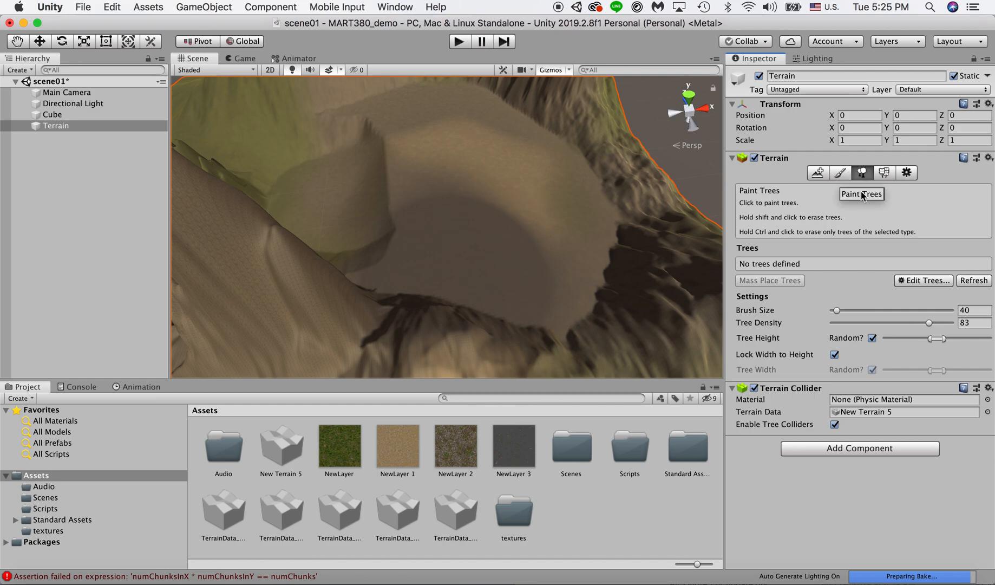
click(914, 282)
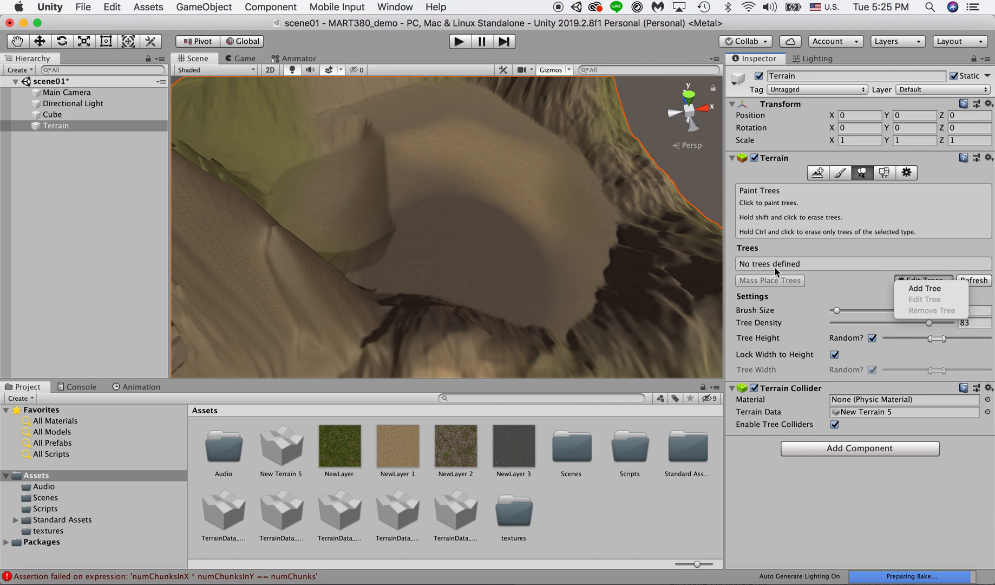
click(924, 289)
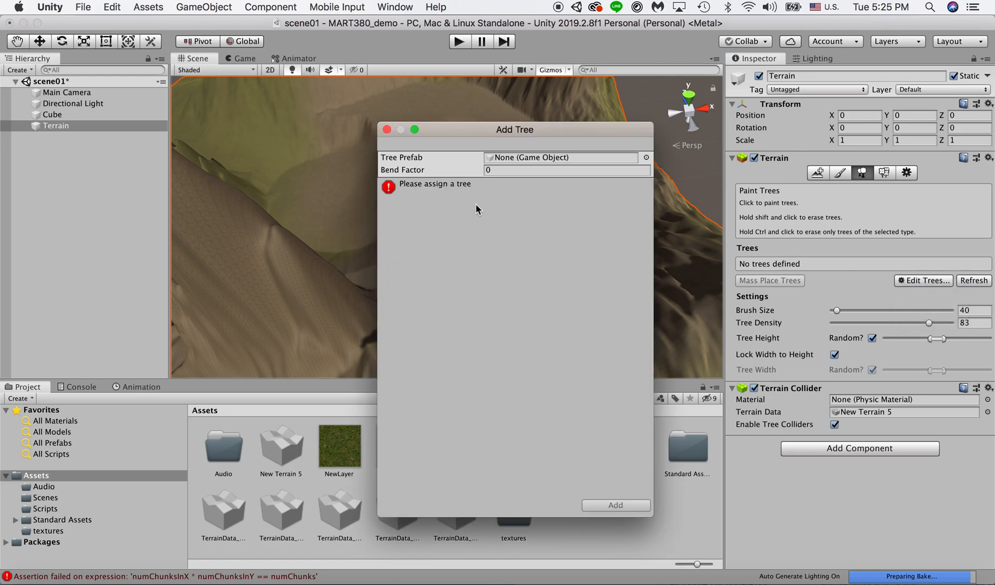
click(646, 158)
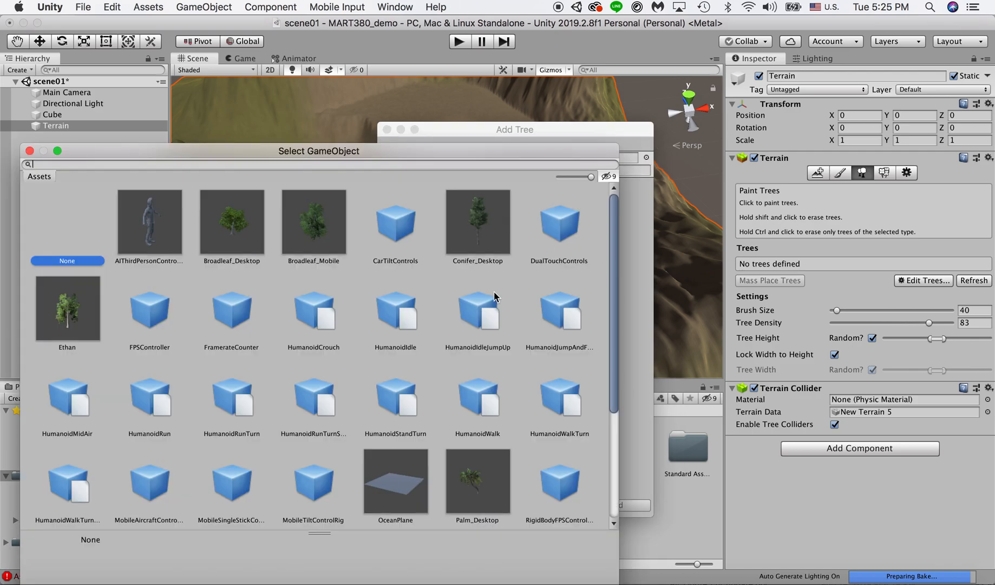
click(261, 230)
click(318, 245)
click(487, 238)
click(260, 235)
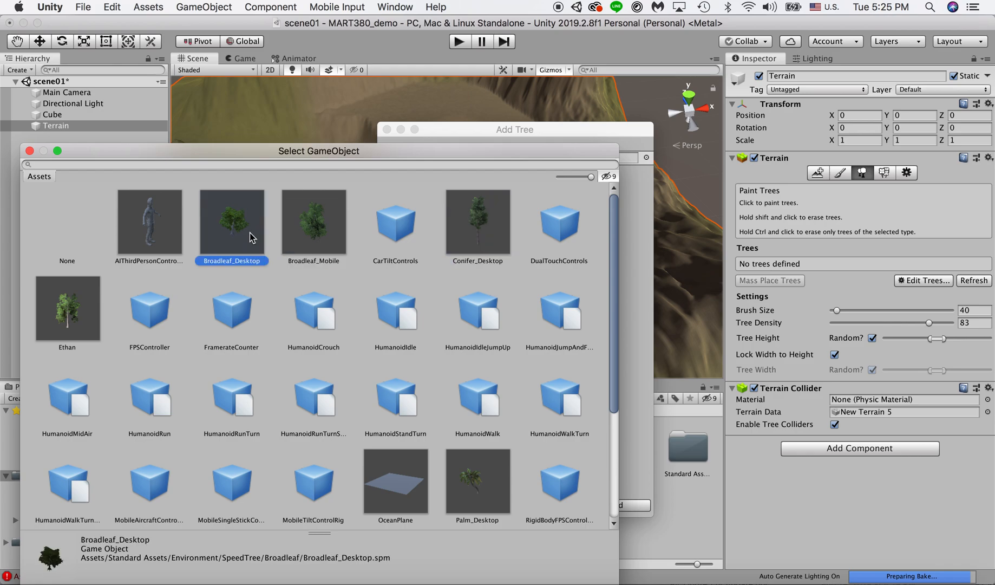
double_click(253, 237)
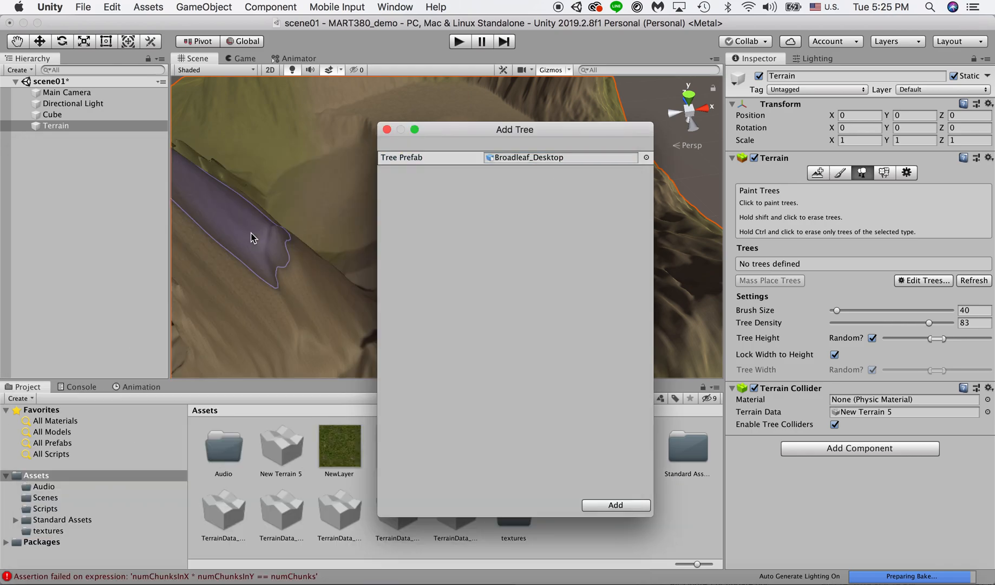
click(613, 505)
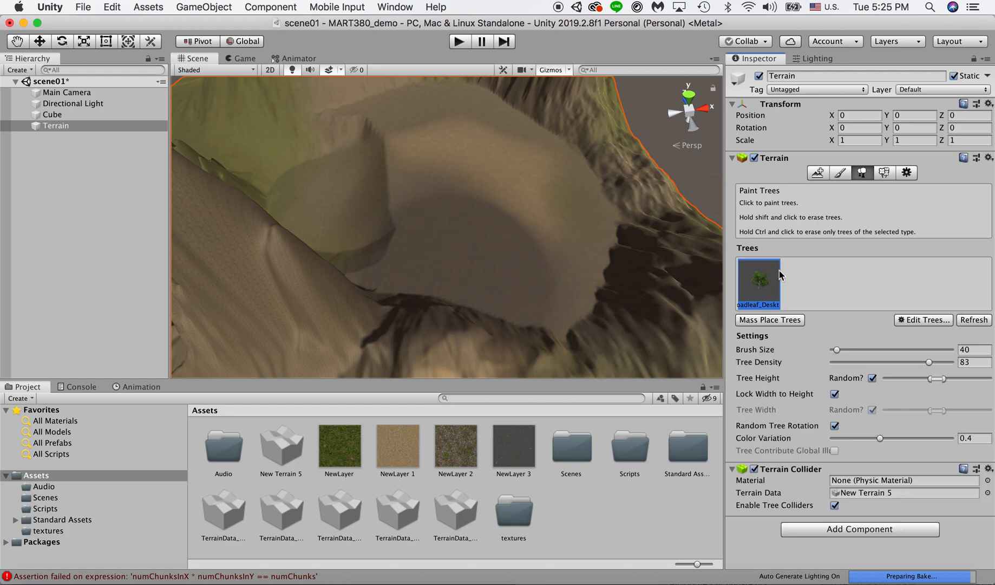
Paint Broadleaf_Desktop trees over the far rim, the slopes around the basin and the jagged peaks with brush size 253.
scroll(493, 260, down, 5)
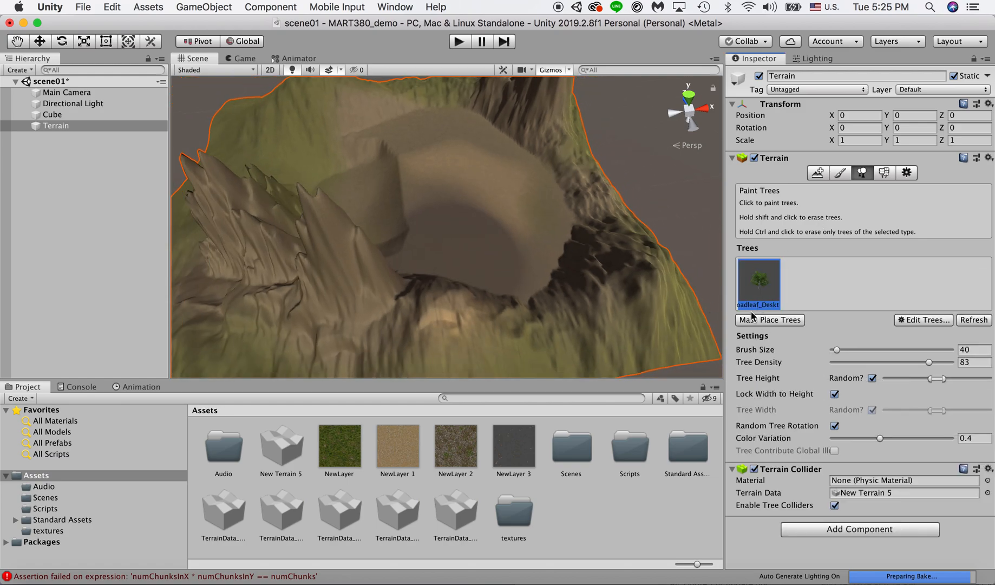
drag(837, 349, 862, 349)
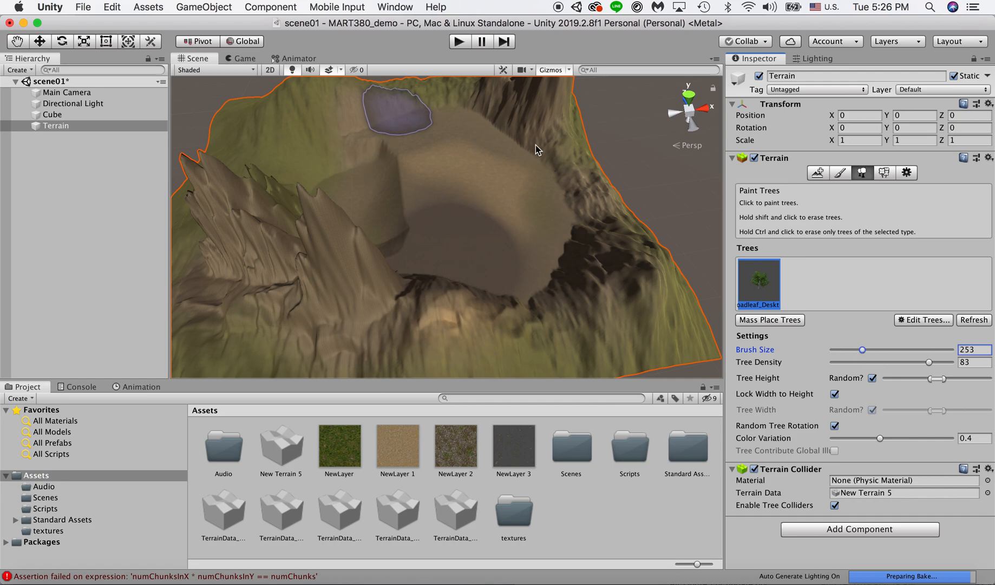
click(568, 213)
mouse_move(569, 212)
mouse_down()
mouse_move(559, 291)
mouse_move(400, 282)
mouse_up()
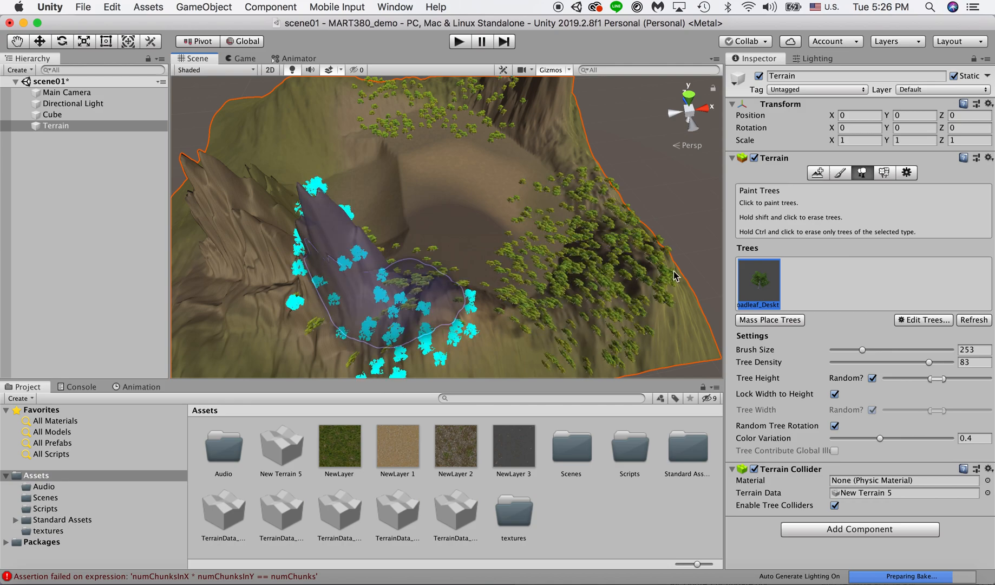
scroll(506, 269, down, 4)
scroll(550, 278, up, 5)
Set the tree density to 14, try painting Broadleaf_Desktop trees across the basin's far slope, and undo the stroke.
click(861, 367)
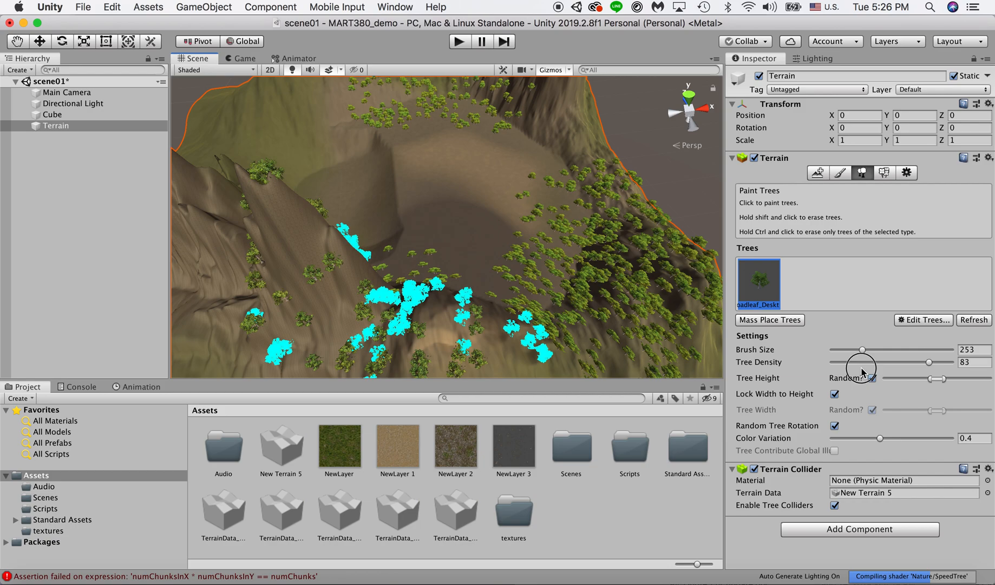
drag(851, 363, 838, 362)
mouse_move(482, 176)
mouse_down()
mouse_move(533, 266)
mouse_move(566, 173)
mouse_move(680, 213)
mouse_up()
key(super+z)
Add the Conifer_Desktop prefab as a second tree and paint it among the broadleaf trees around the basin at density 14.
click(915, 319)
click(912, 327)
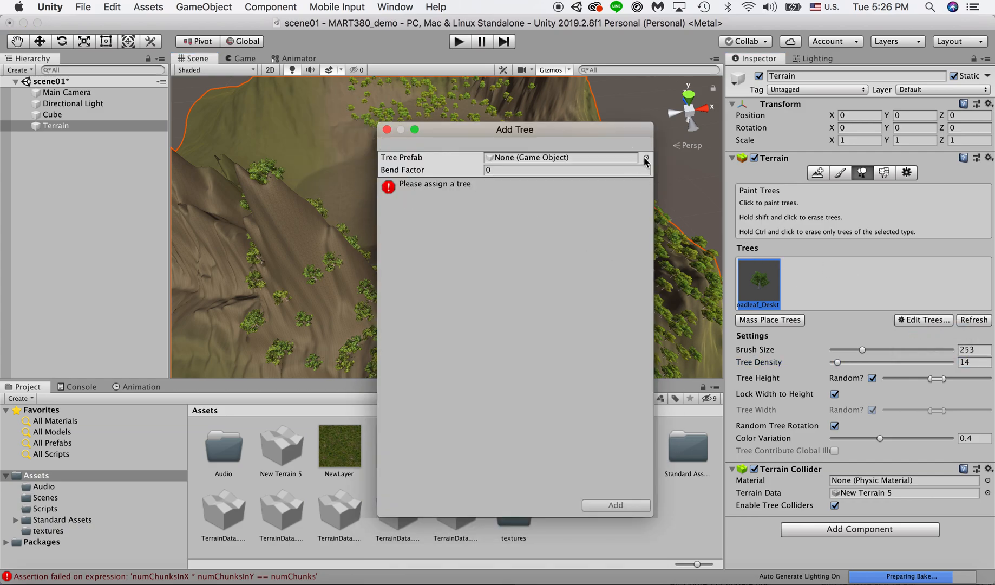
click(646, 157)
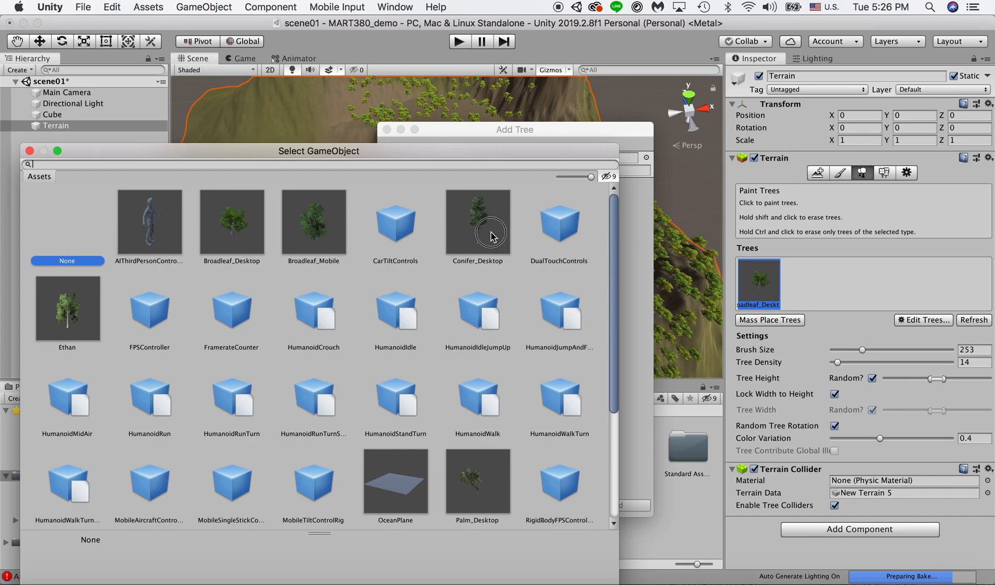
double_click(490, 230)
click(611, 504)
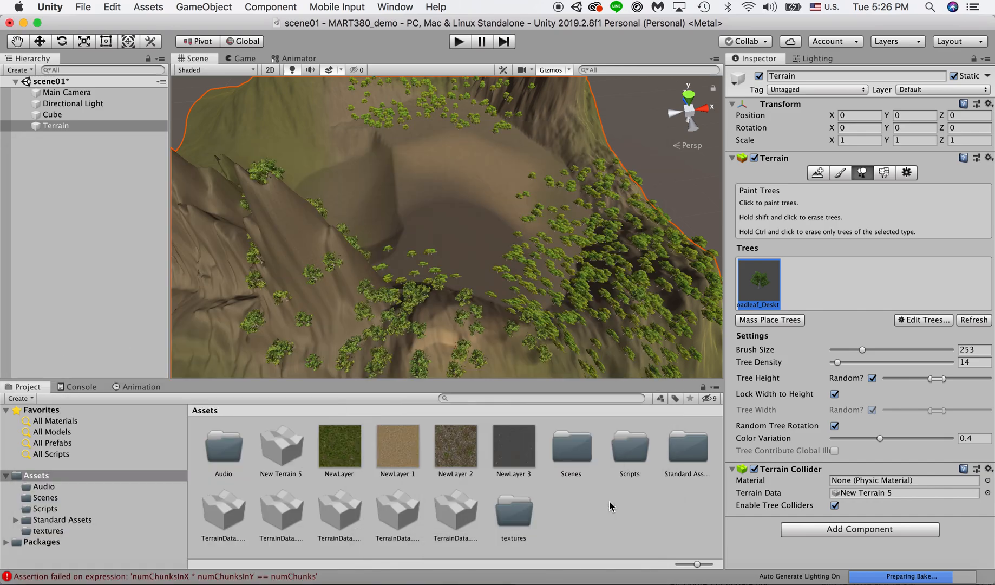
mouse_move(526, 139)
mouse_down()
mouse_move(596, 228)
mouse_move(573, 222)
mouse_move(509, 326)
mouse_move(439, 260)
mouse_move(377, 284)
mouse_move(518, 197)
mouse_move(466, 133)
mouse_move(671, 336)
mouse_up()
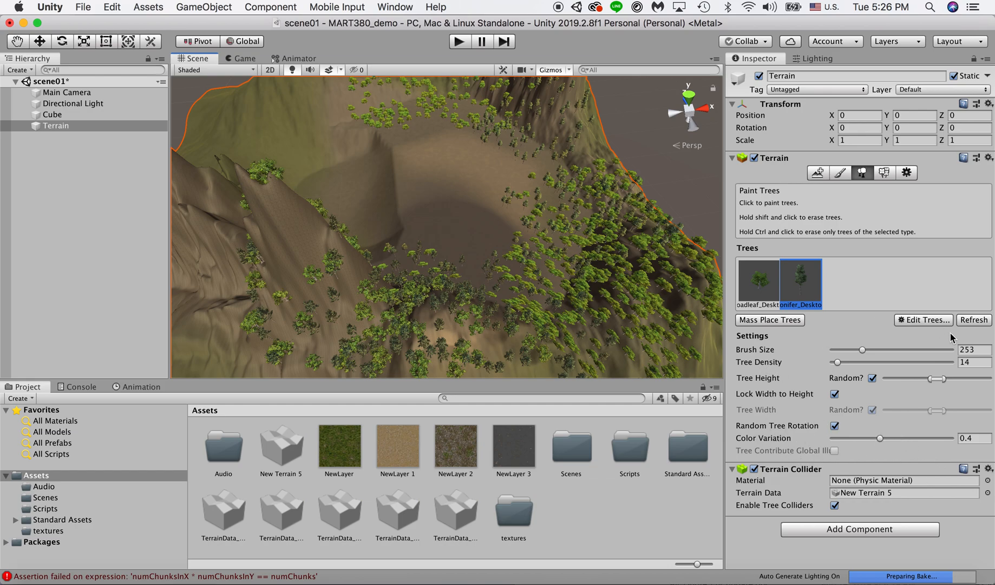
Add a grass texture to the terrain details using GrassFrond01AlbedoAlpha as the detail texture.
click(883, 173)
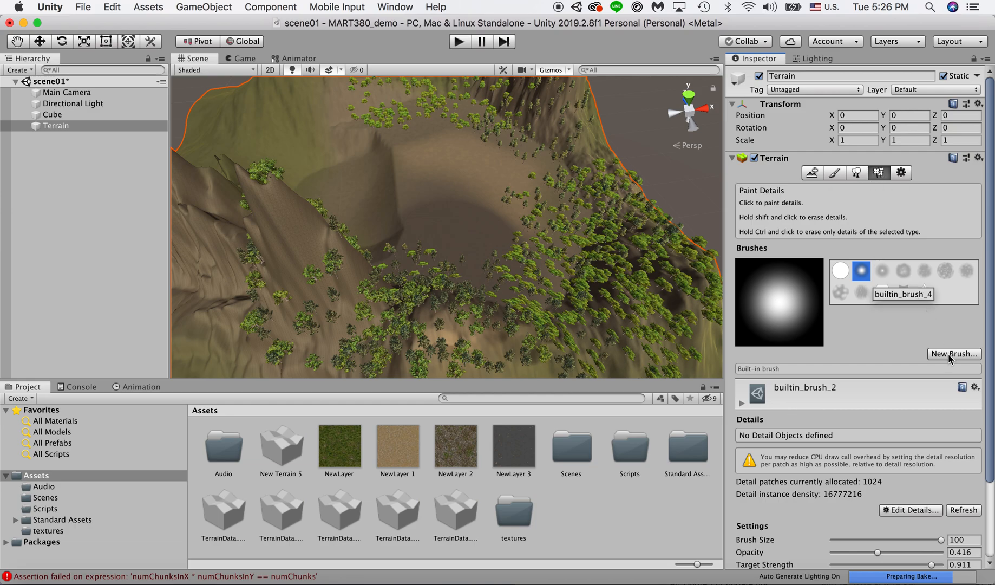
scroll(901, 384, down, 3)
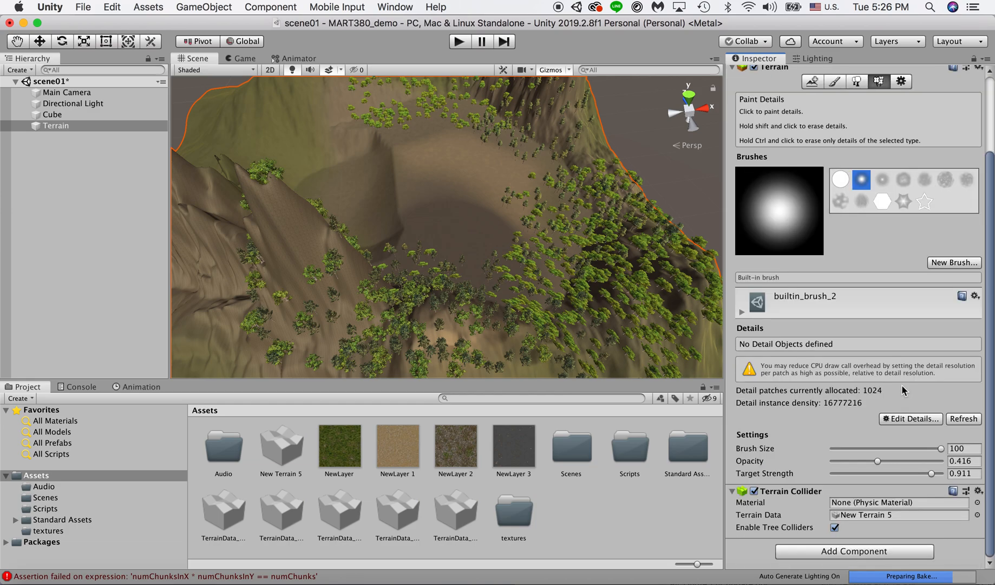
click(923, 425)
click(921, 428)
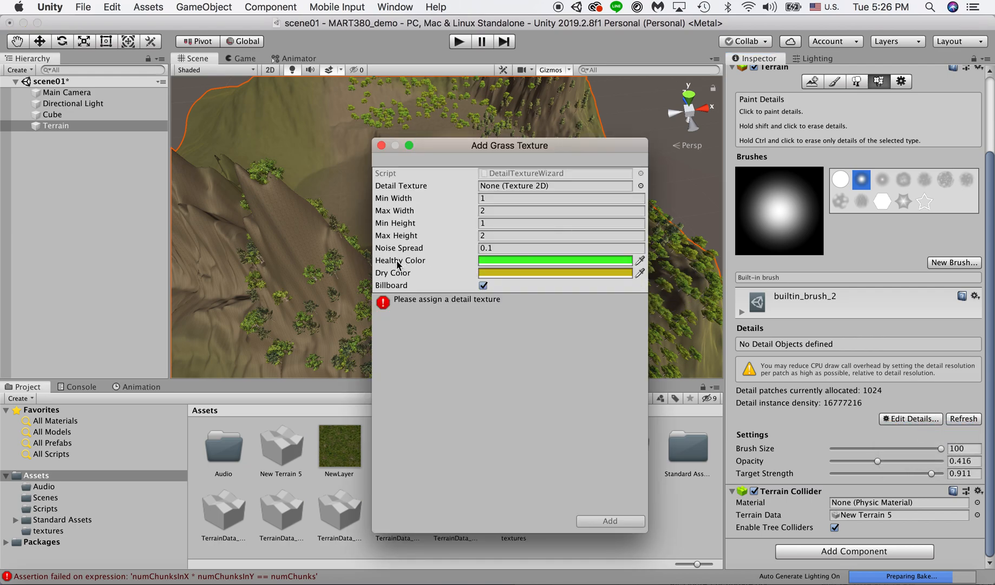
click(640, 186)
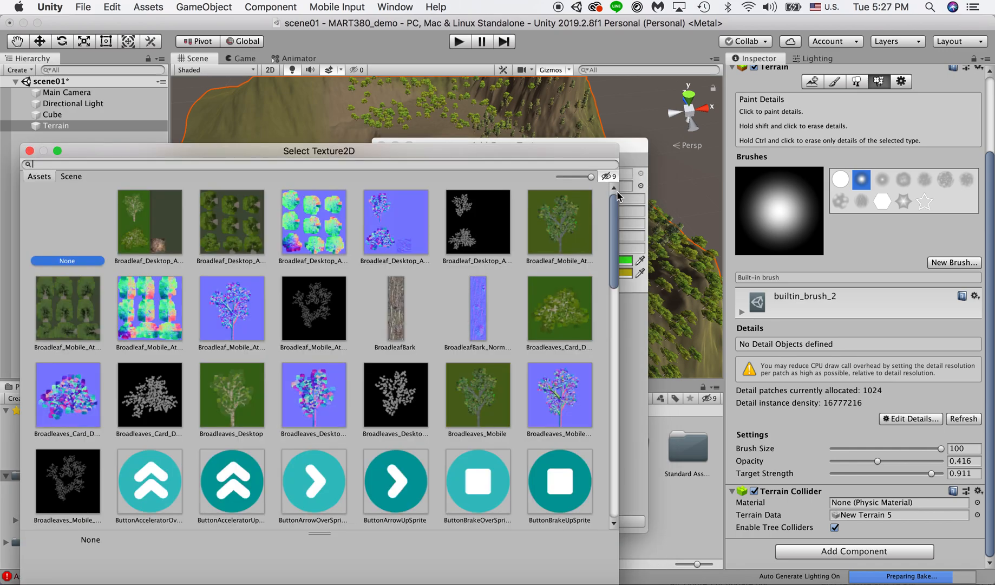
scroll(420, 271, down, 10)
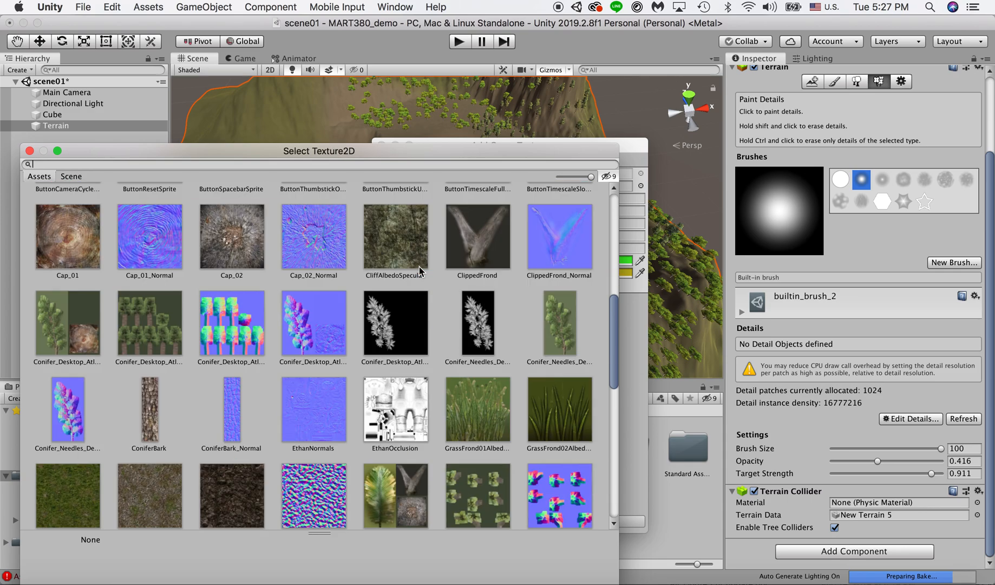
click(543, 415)
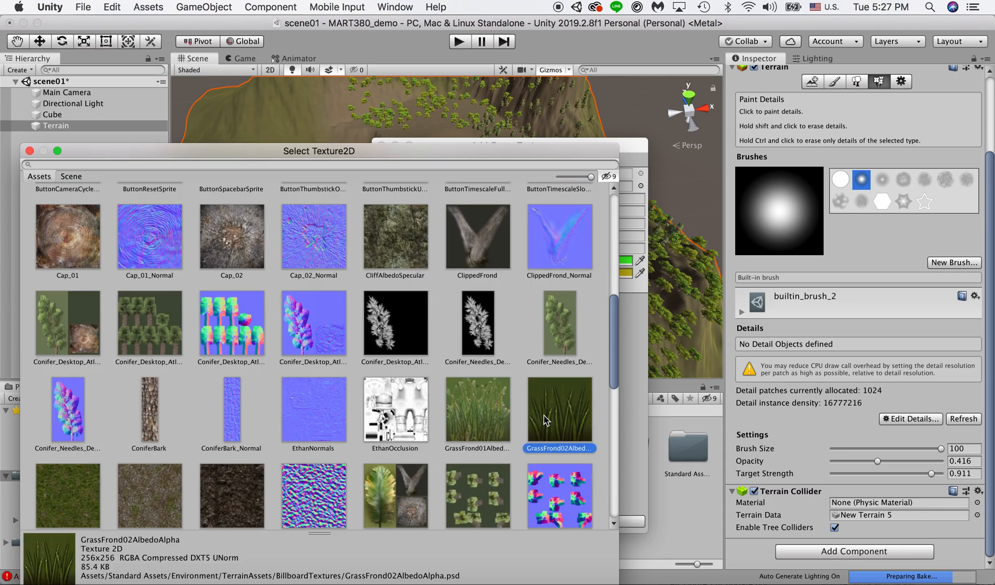
scroll(543, 415, down, 1)
scroll(545, 419, down, 5)
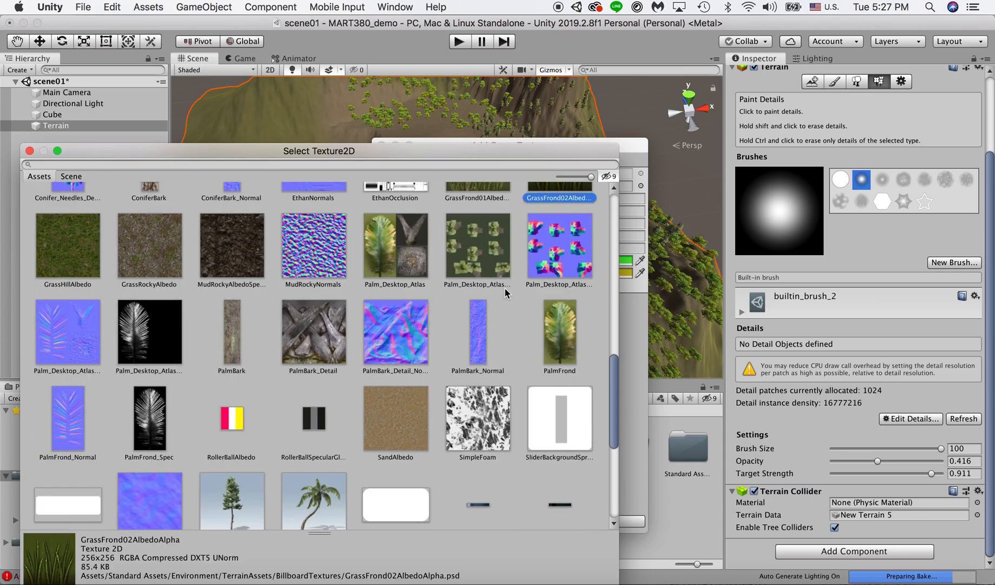
scroll(471, 273, up, 3)
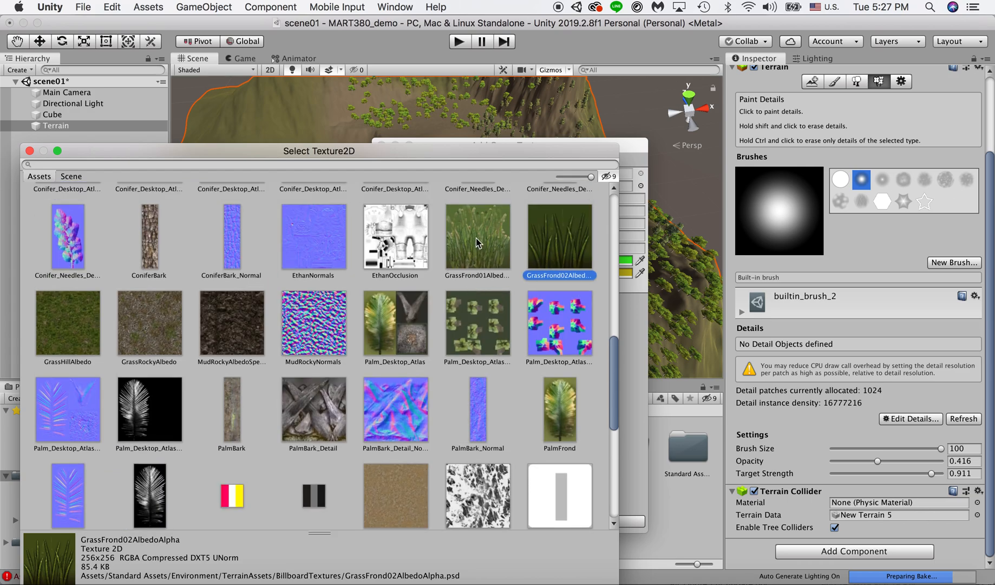
double_click(476, 242)
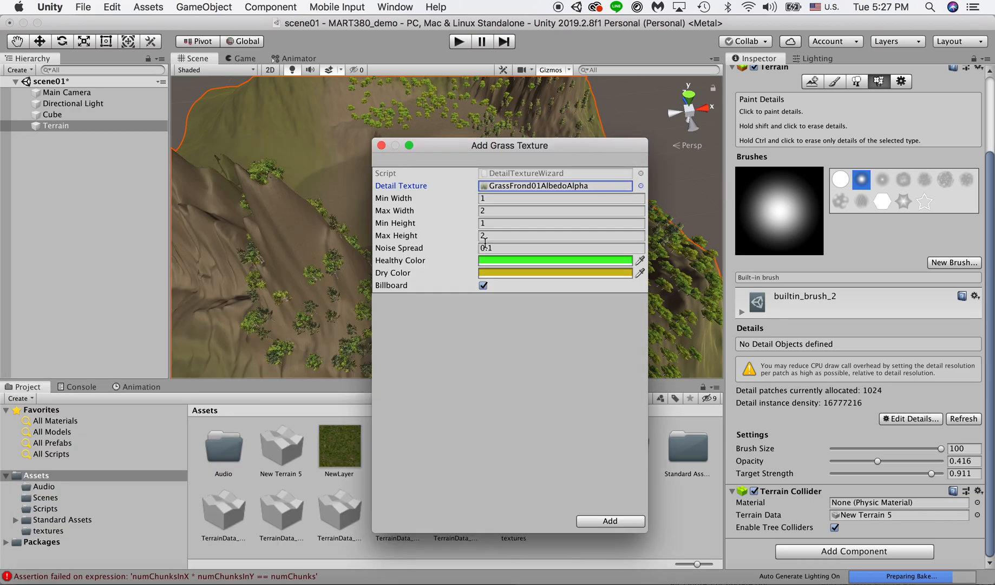
click(616, 523)
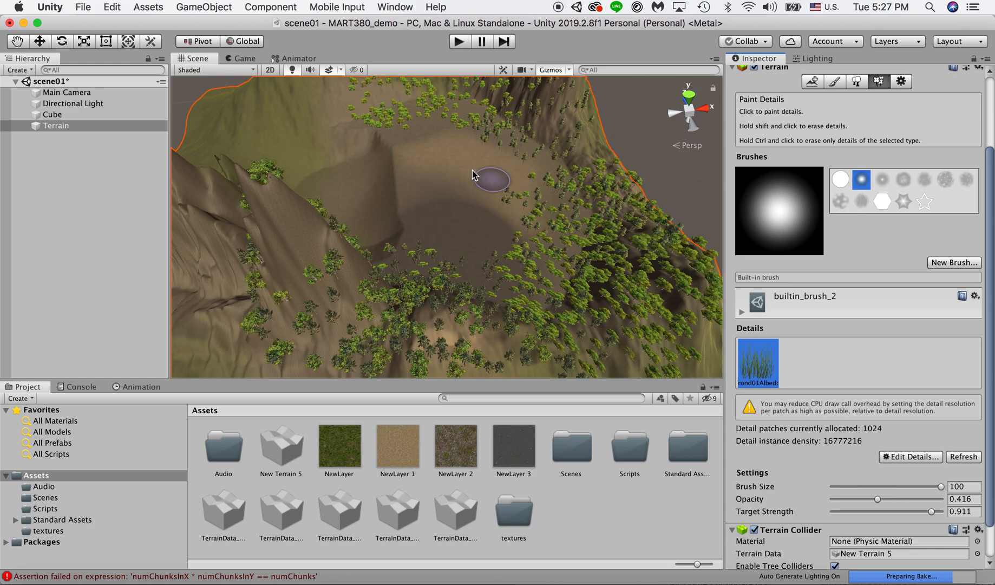
Paint a dab of the new grass on the basin floor and move in close to check it.
scroll(482, 152, up, 2)
click(473, 140)
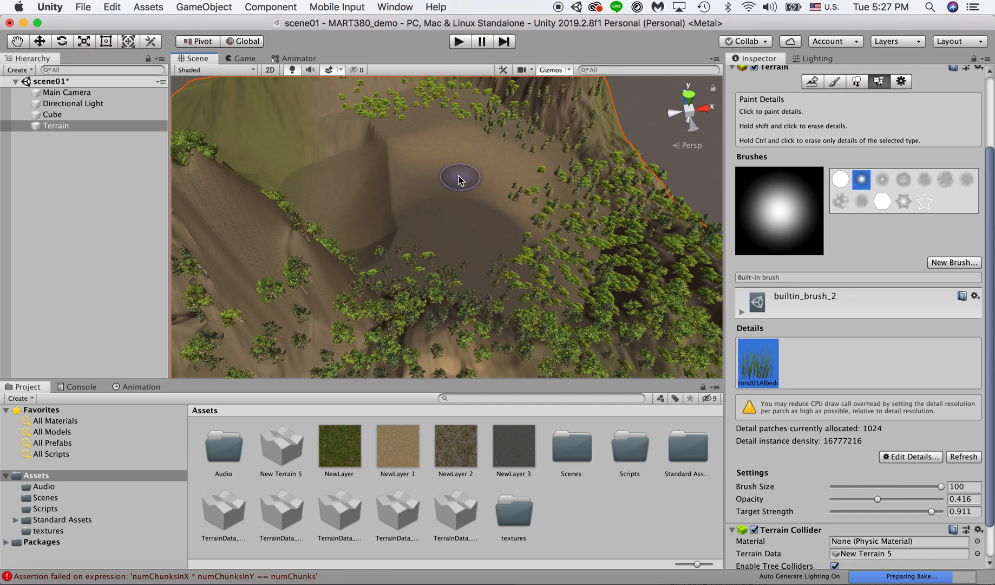
scroll(458, 180, up, 5)
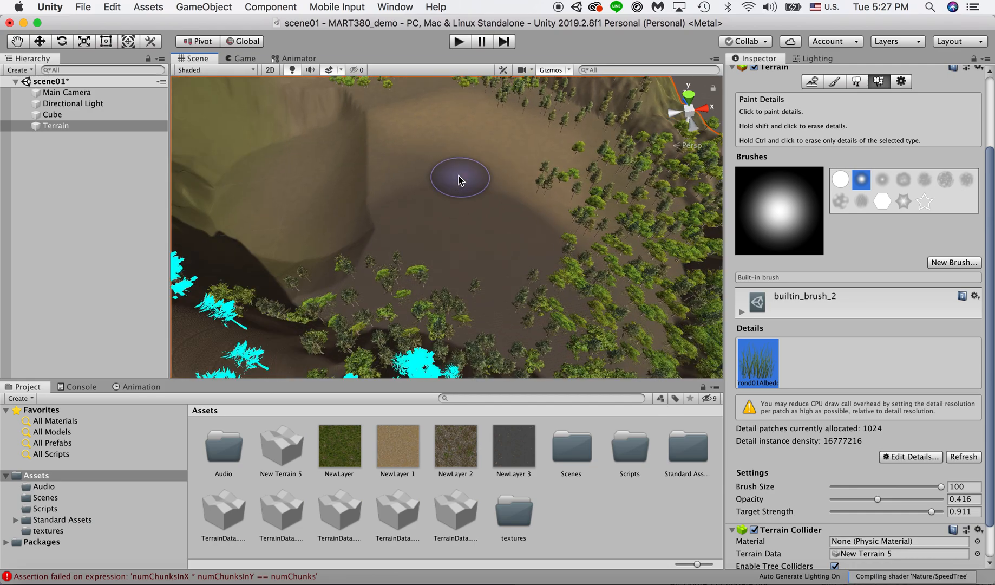
scroll(458, 181, up, 4)
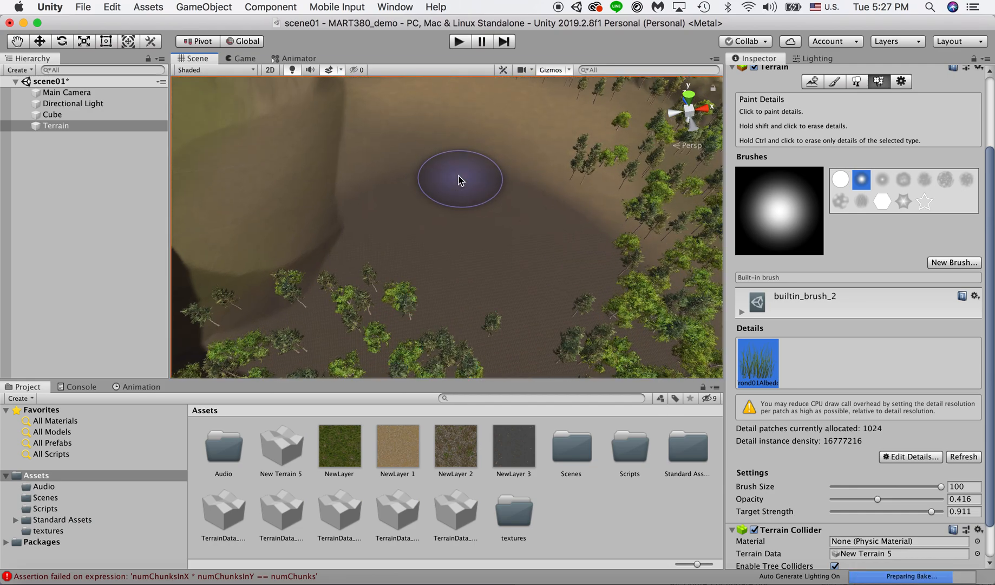
scroll(496, 157, up, 3)
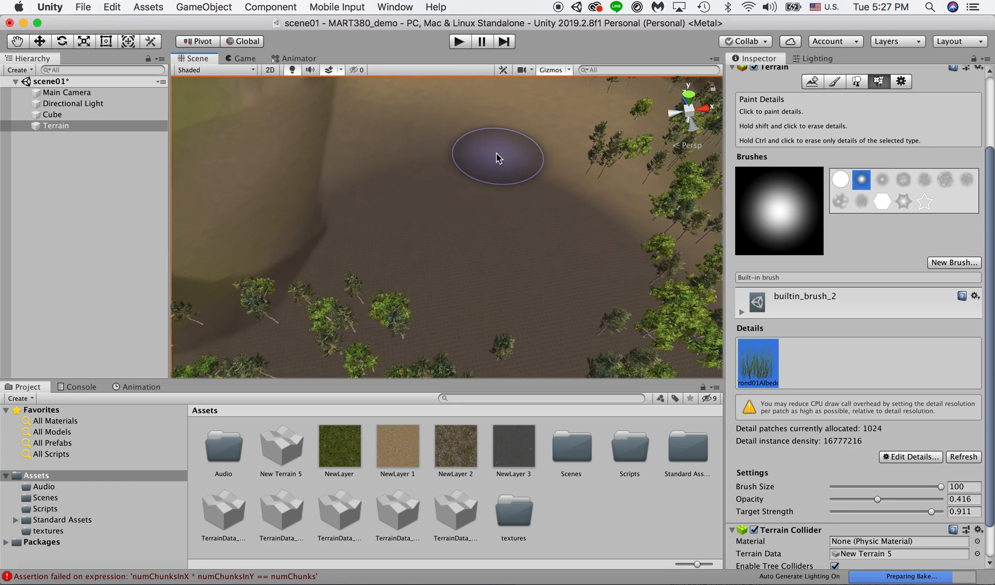
Examine the sandy basin floor beside the conifers from close up and from farther away, looking for painted grass.
key(q)
mouse_move(536, 128)
mouse_down()
mouse_move(451, 278)
mouse_move(436, 263)
mouse_up()
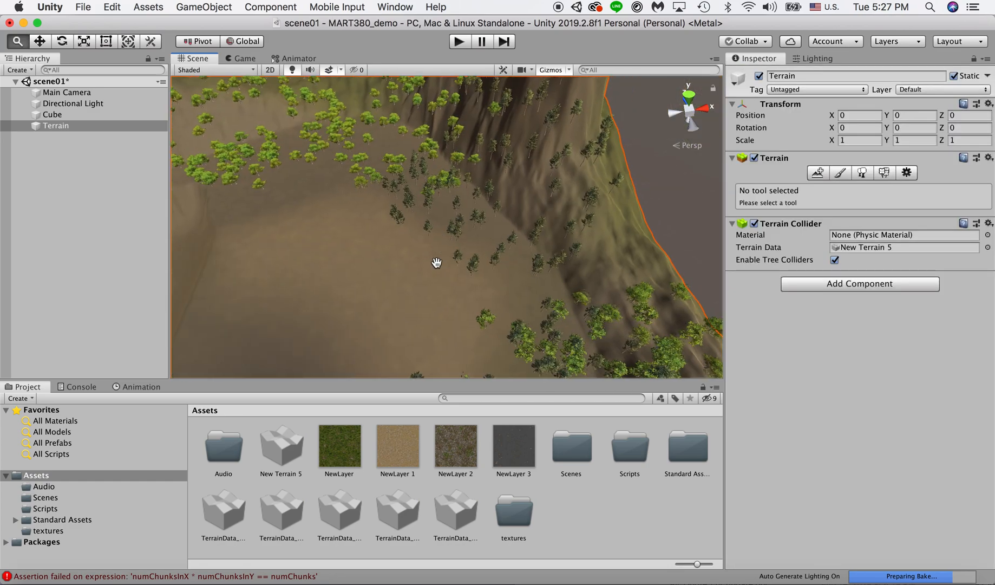
scroll(436, 263, up, 6)
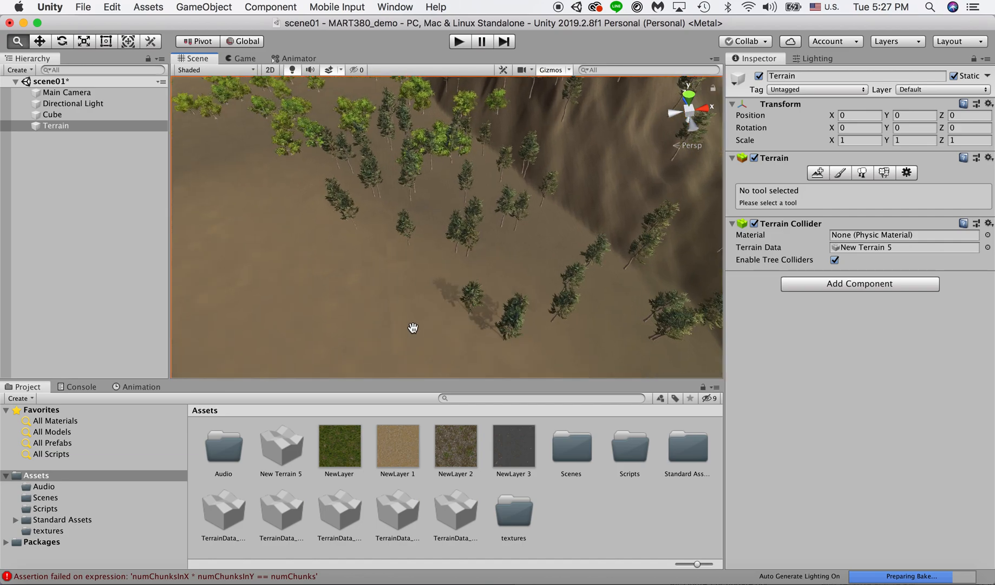
scroll(426, 288, up, 8)
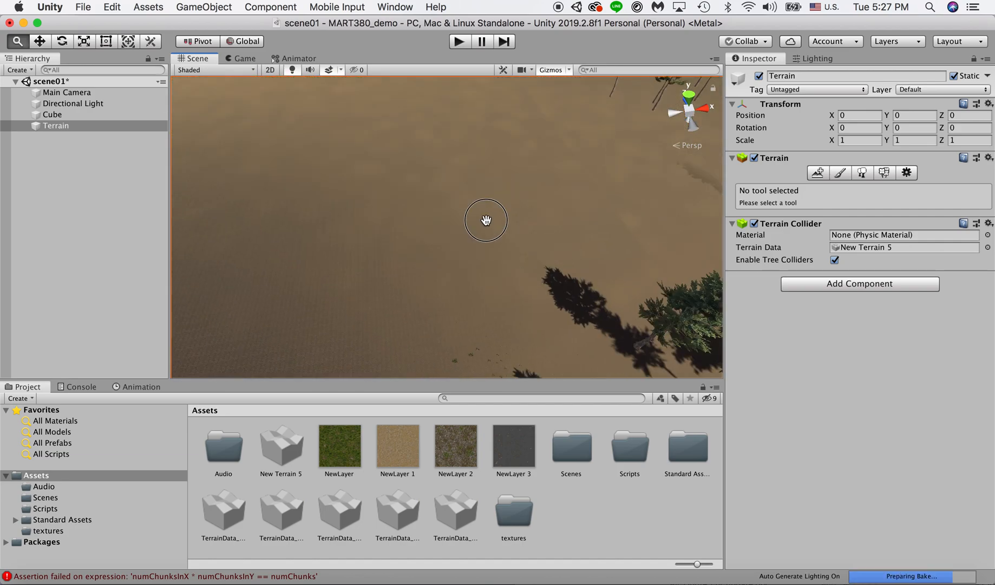
drag(468, 256, 463, 265)
scroll(463, 266, up, 5)
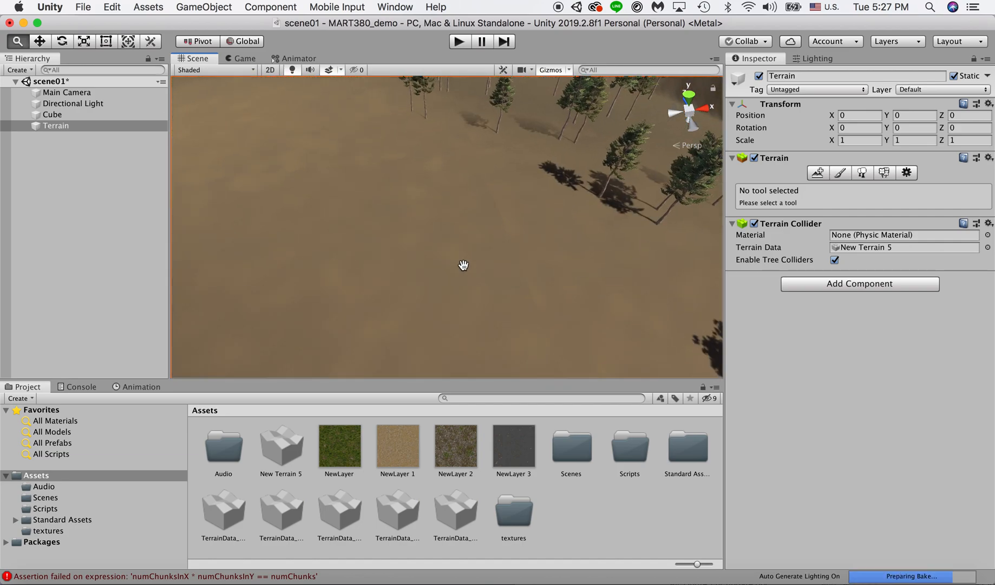
scroll(464, 265, up, 6)
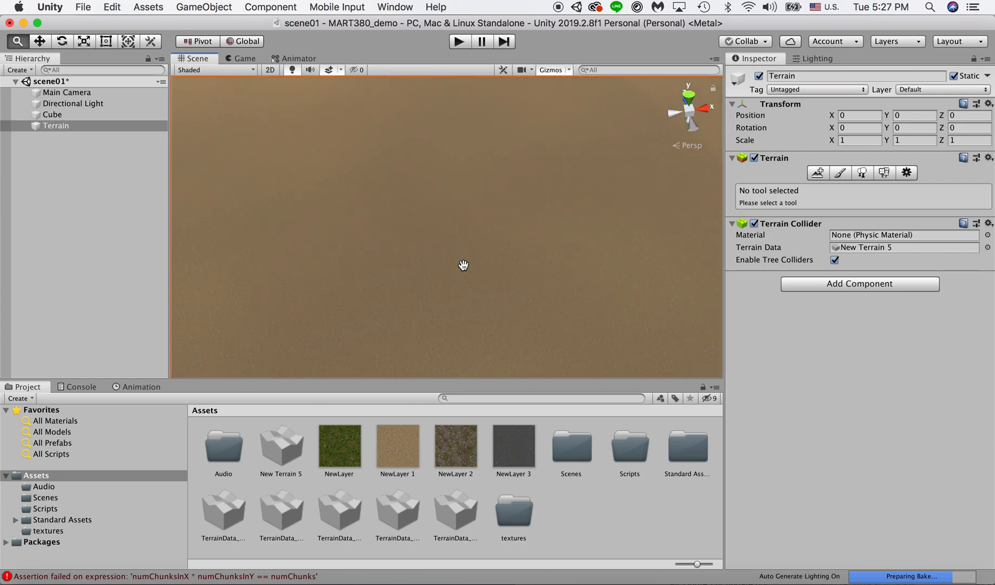
scroll(464, 265, down, 10)
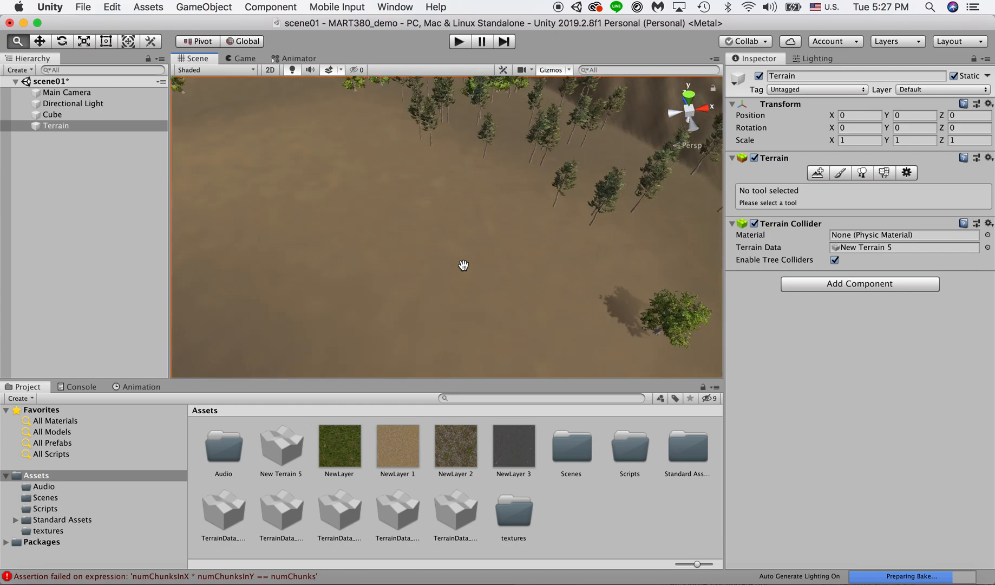
scroll(463, 265, up, 6)
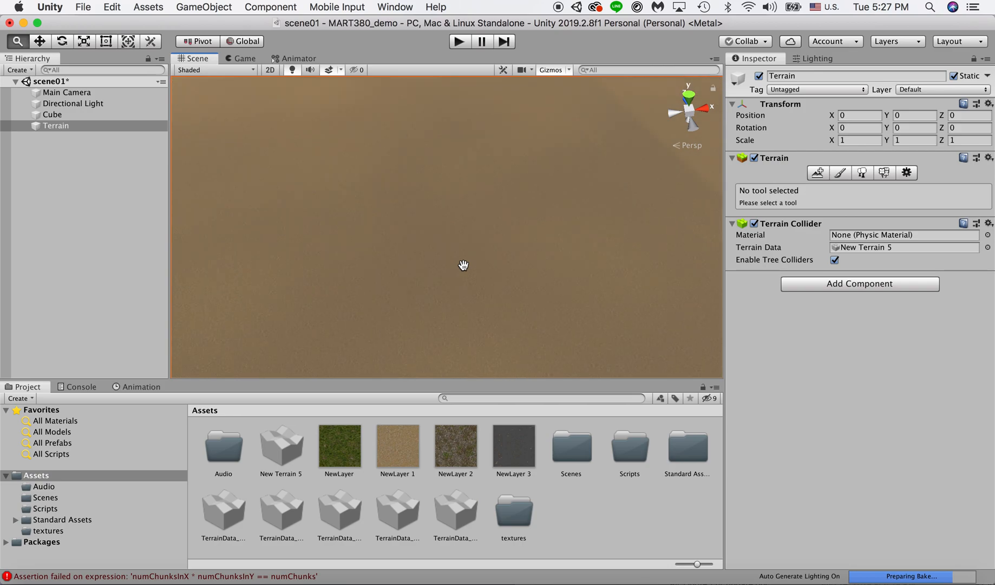
scroll(463, 265, down, 5)
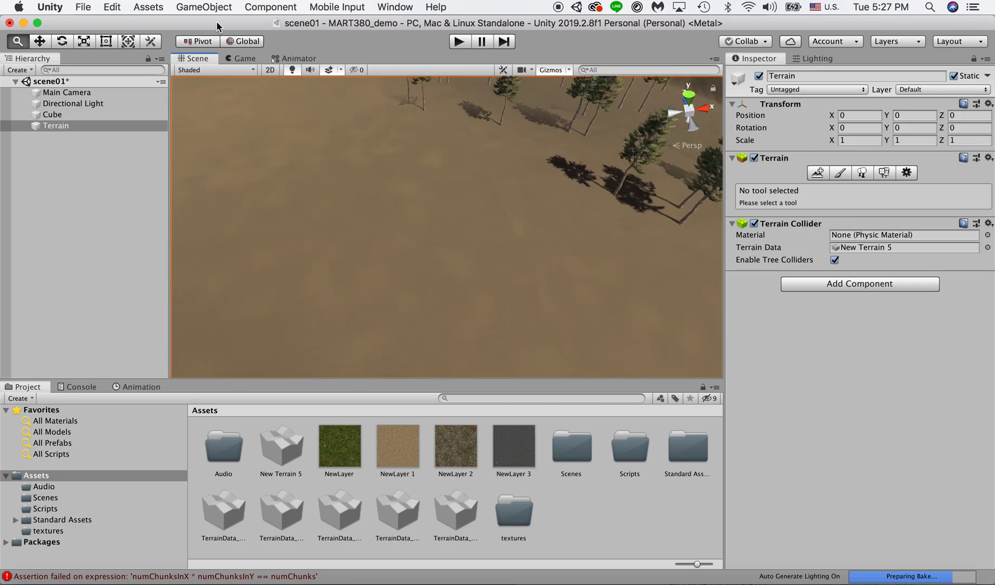
Paint GrassFrond01 grass over the sandy ground beside the conifers and check from which viewing distance it is drawn.
click(56, 127)
click(884, 172)
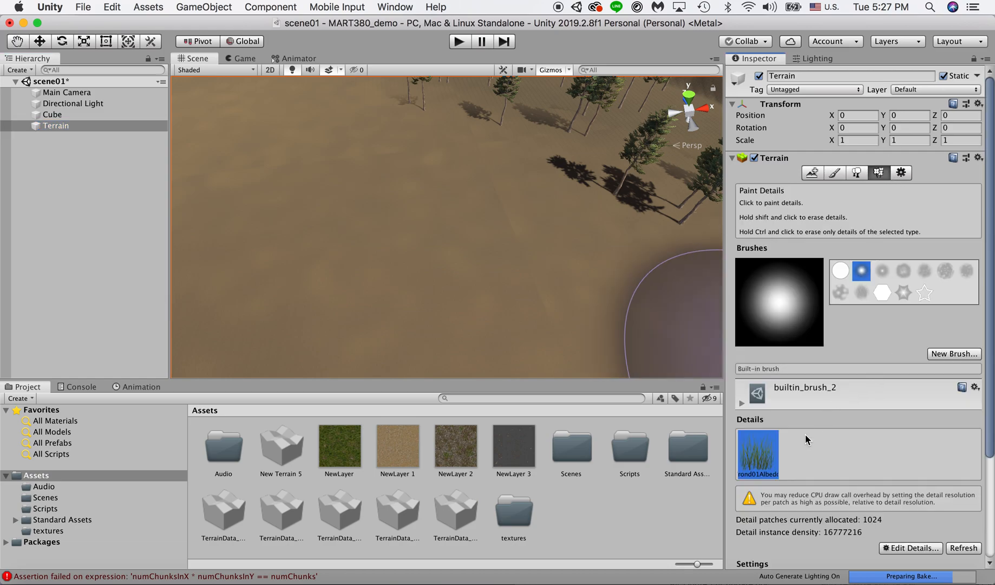
click(484, 273)
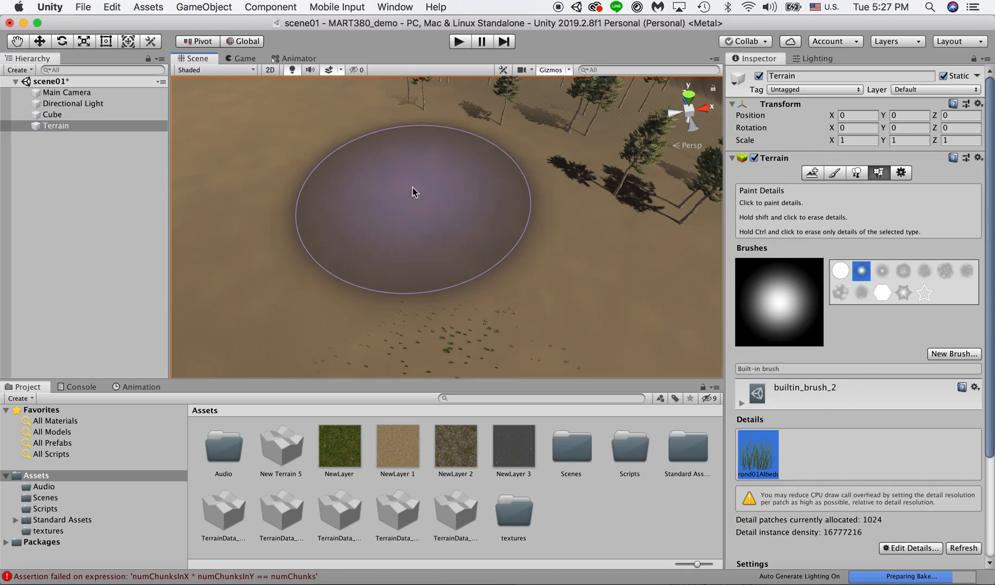
scroll(495, 194, up, 5)
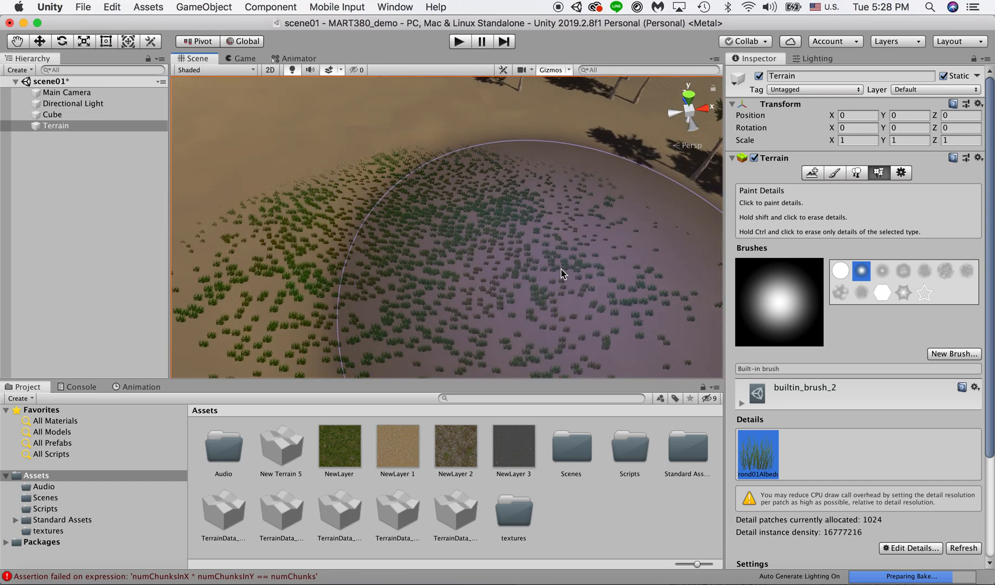
scroll(560, 270, up, 3)
scroll(560, 269, down, 2)
scroll(561, 269, down, 3)
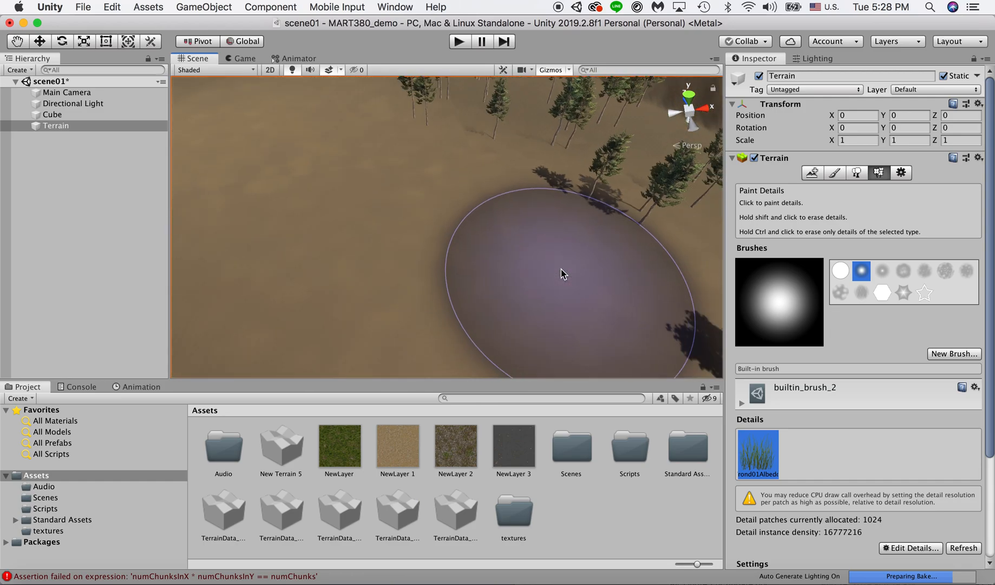
scroll(497, 157, up, 5)
scroll(497, 157, up, 3)
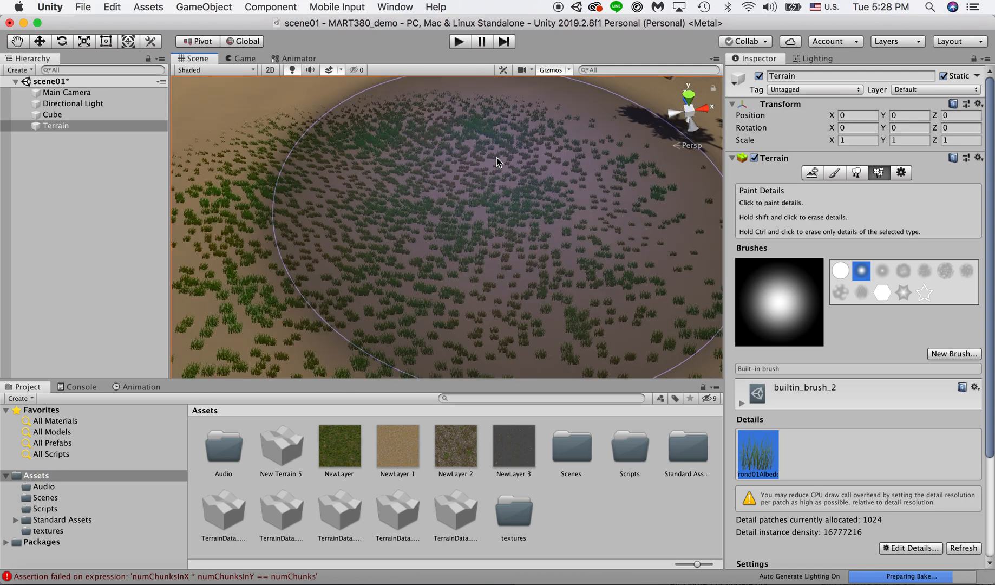
Lower the grass detail brush's target strength to 0.08.
scroll(851, 431, down, 5)
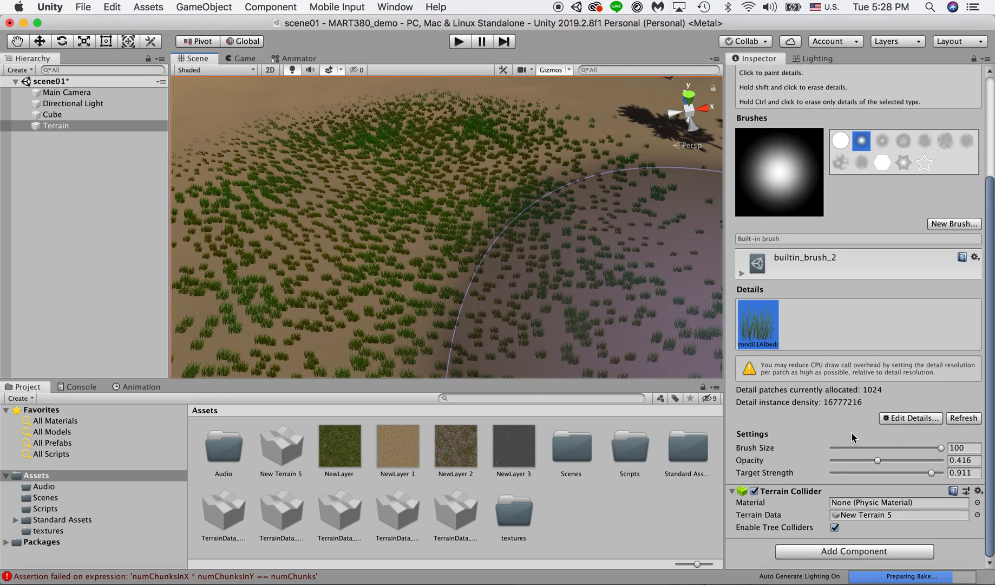
click(845, 472)
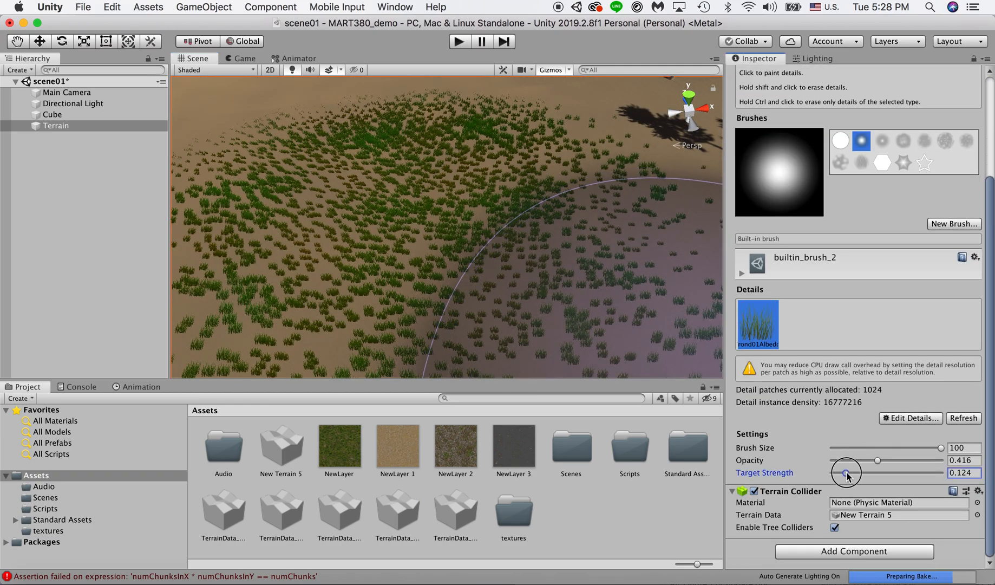
scroll(330, 214, down, 5)
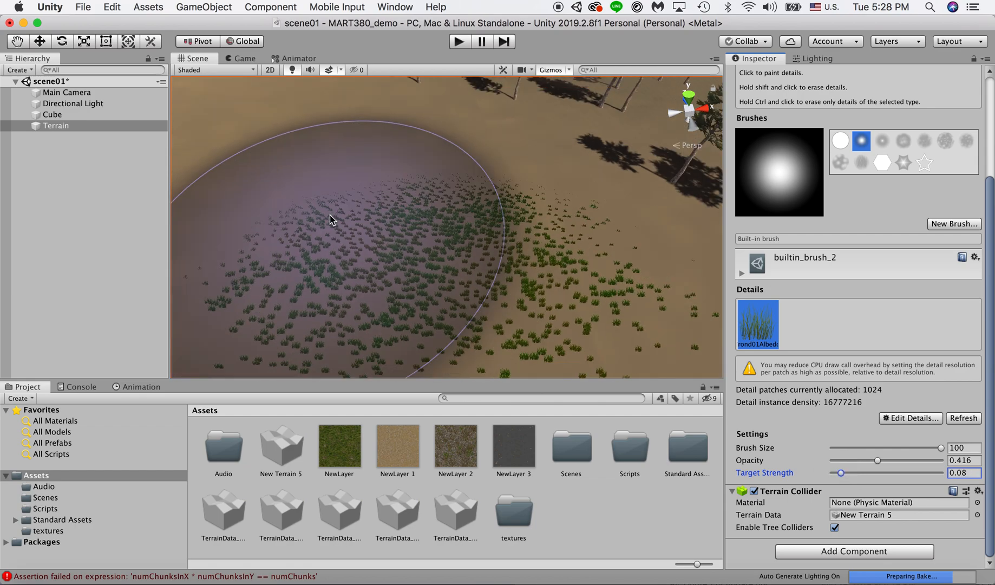
Resume detail painting on the terrain and paint GrassFrond01 grass among the trees bordering the basin.
scroll(297, 193, down, 5)
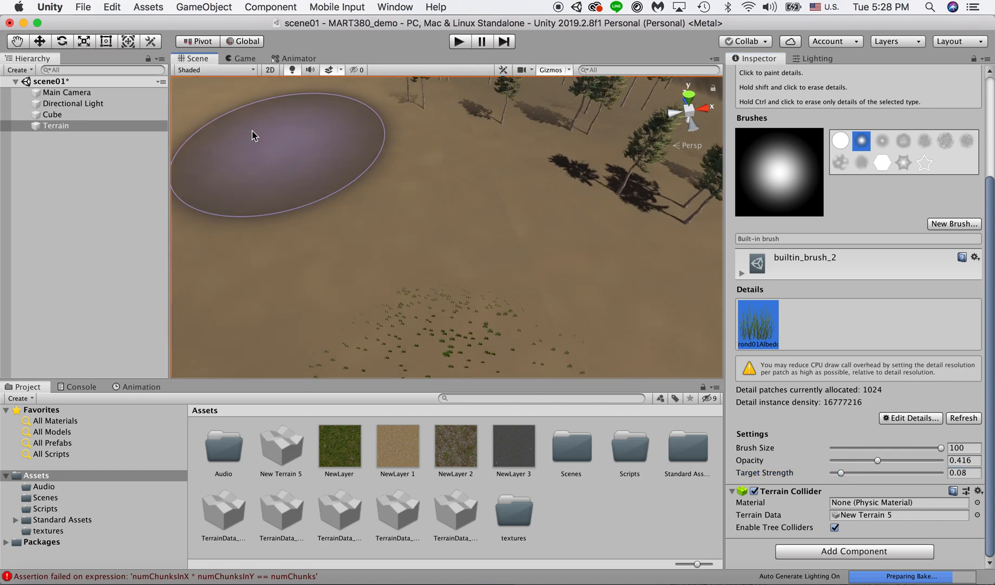
scroll(254, 135, down, 5)
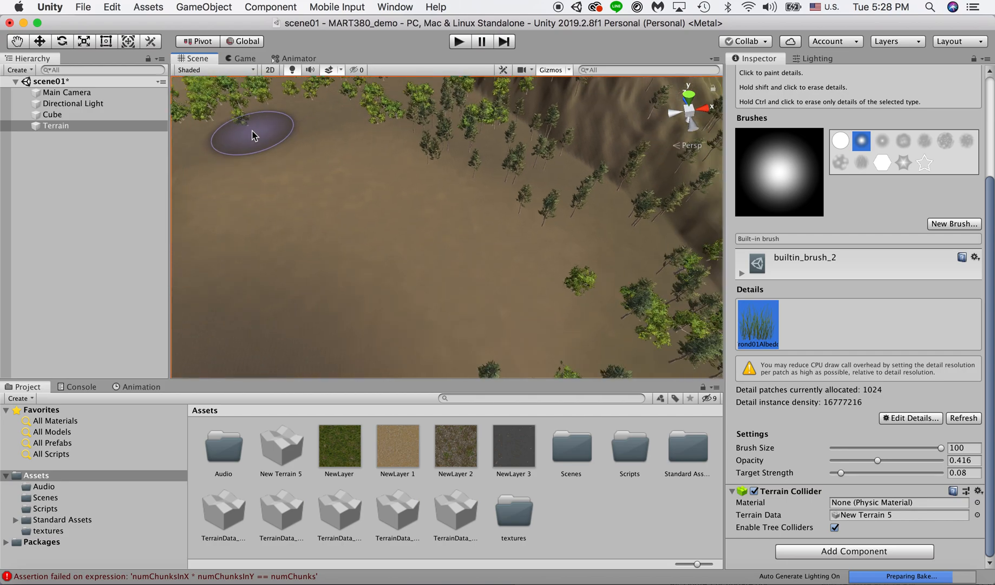
scroll(473, 264, down, 8)
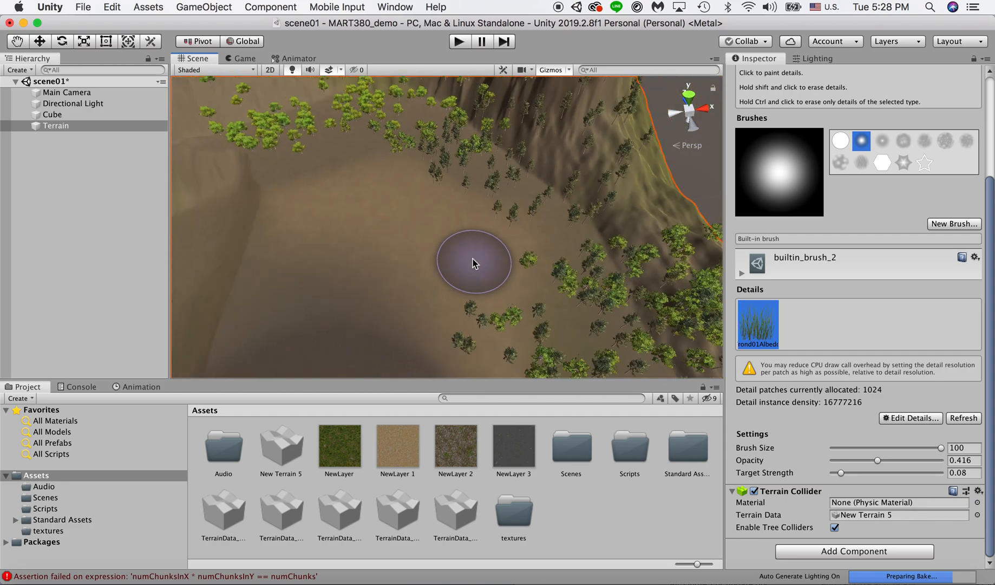
scroll(473, 264, down, 5)
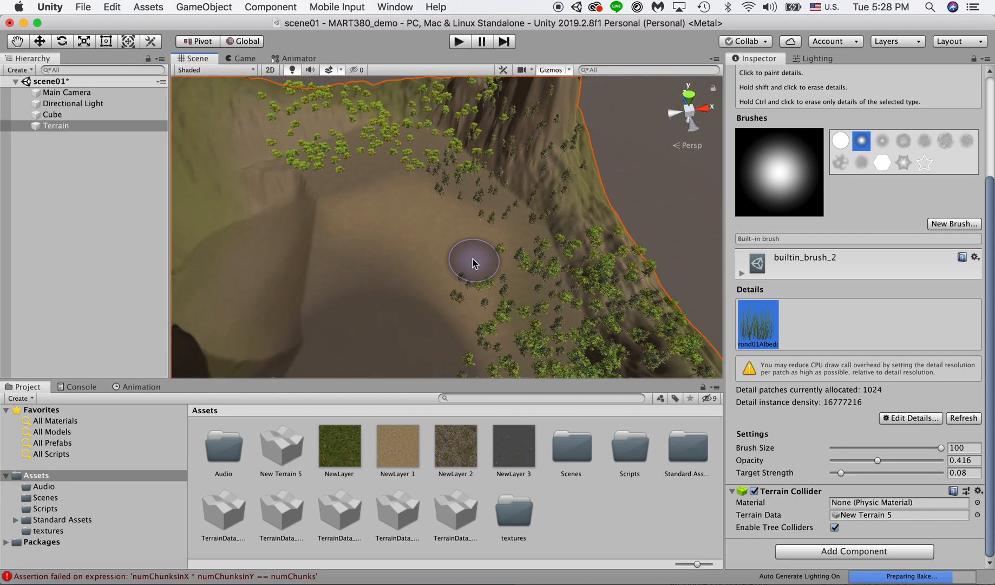
key(q)
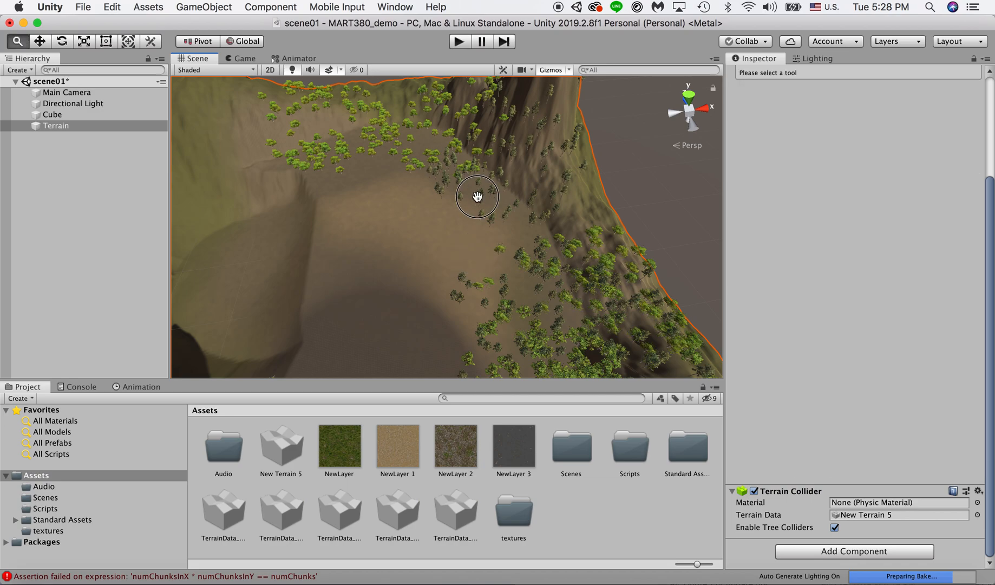
scroll(478, 195, up, 5)
scroll(480, 191, down, 2)
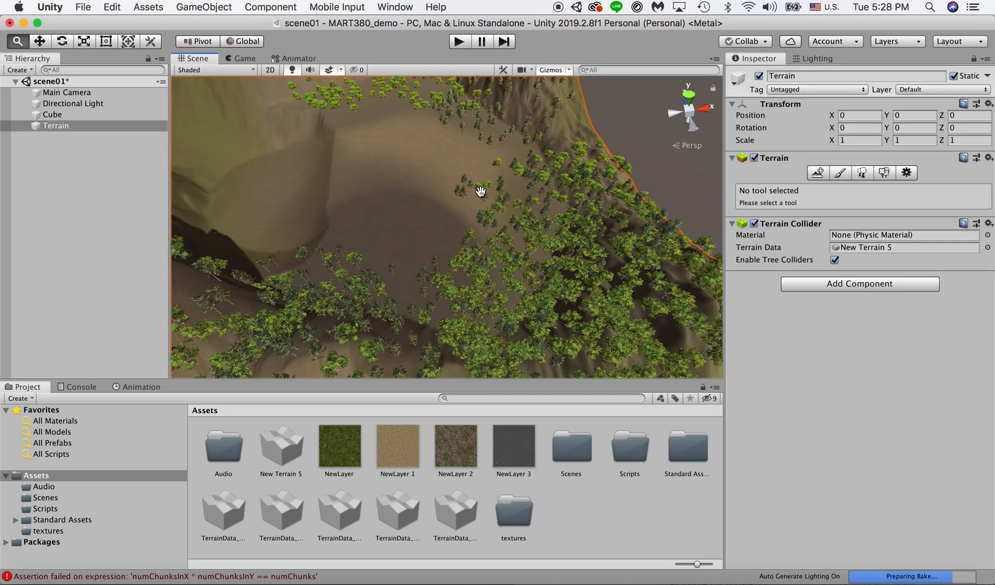
click(61, 127)
click(882, 172)
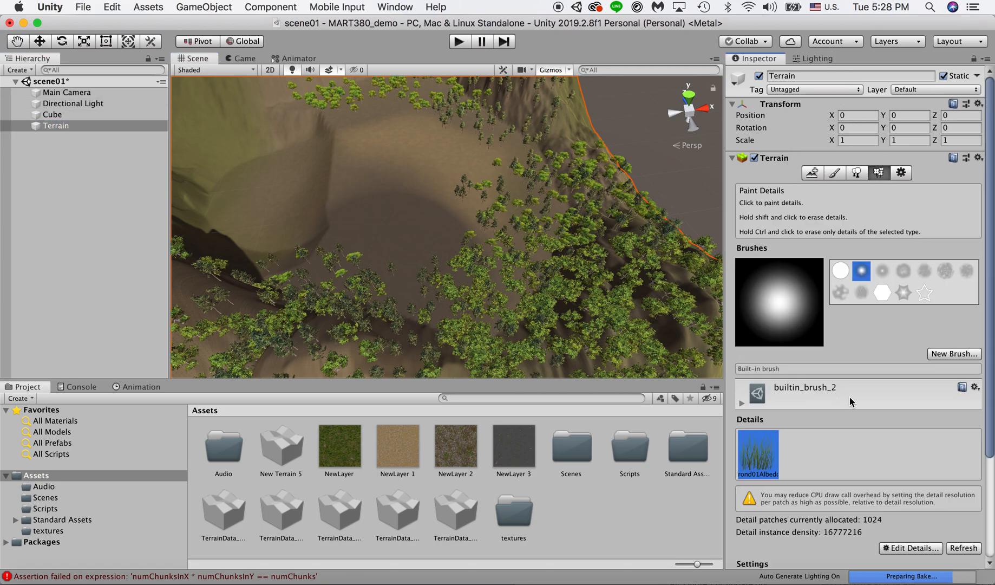
scroll(837, 425, down, 3)
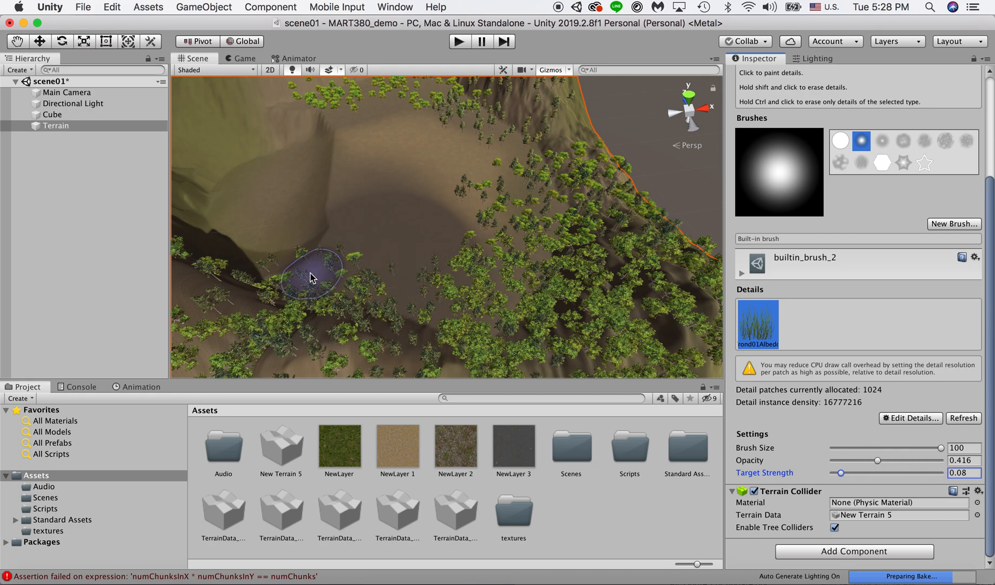
drag(427, 295, 473, 310)
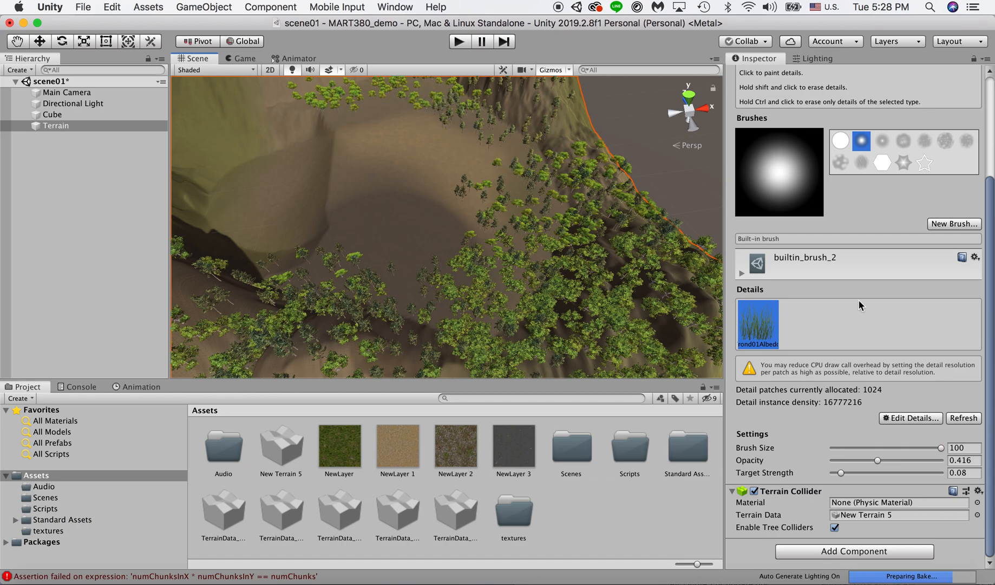
Add a second grass texture to the terrain details, using the GrassFrond02 albedo image as its detail texture.
click(906, 419)
click(895, 425)
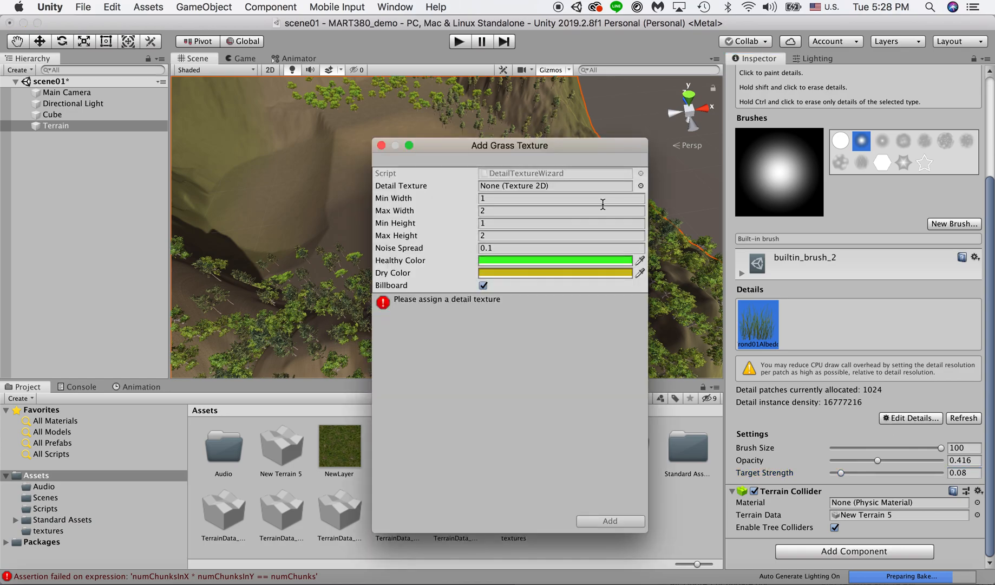
click(640, 184)
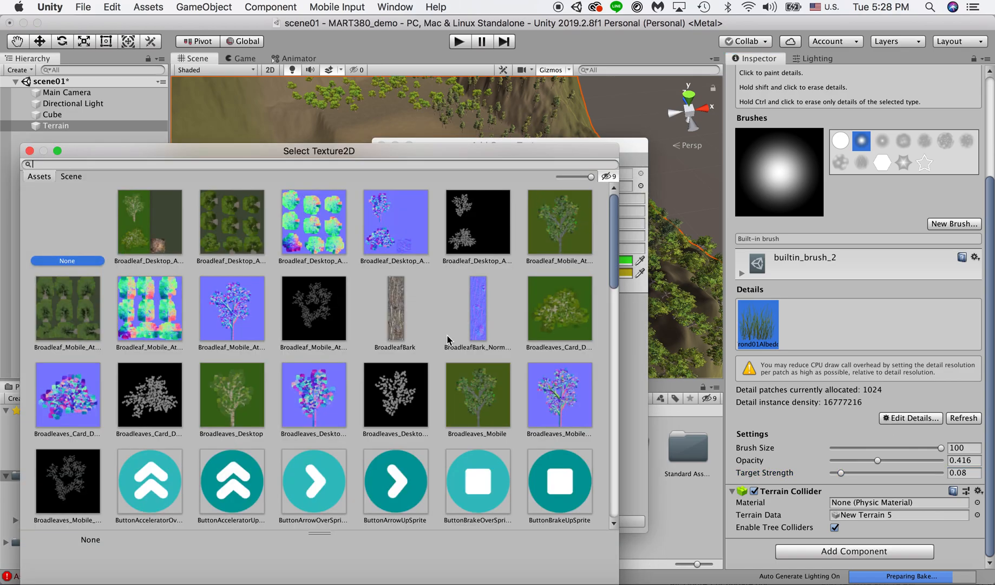
scroll(447, 340, down, 3)
scroll(461, 320, up, 3)
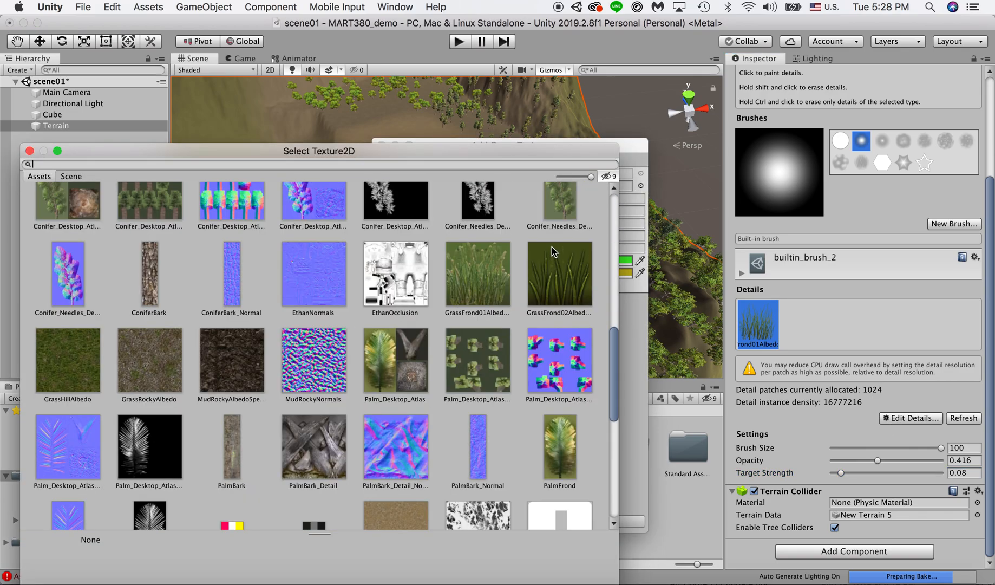
double_click(555, 252)
click(610, 521)
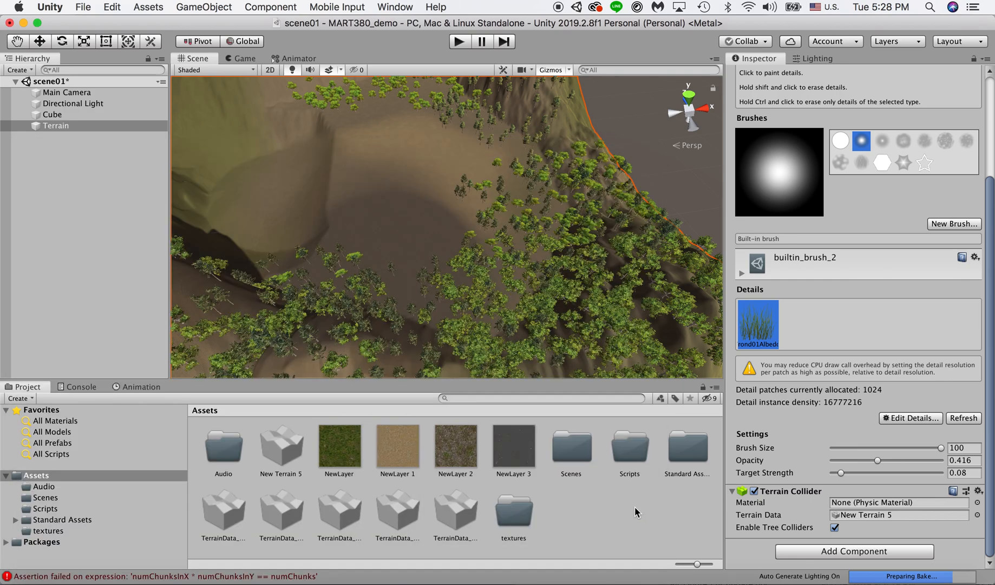
Try to enlarge the detail brush beyond its maximum, entering sizes of 200 and 500.
click(949, 447)
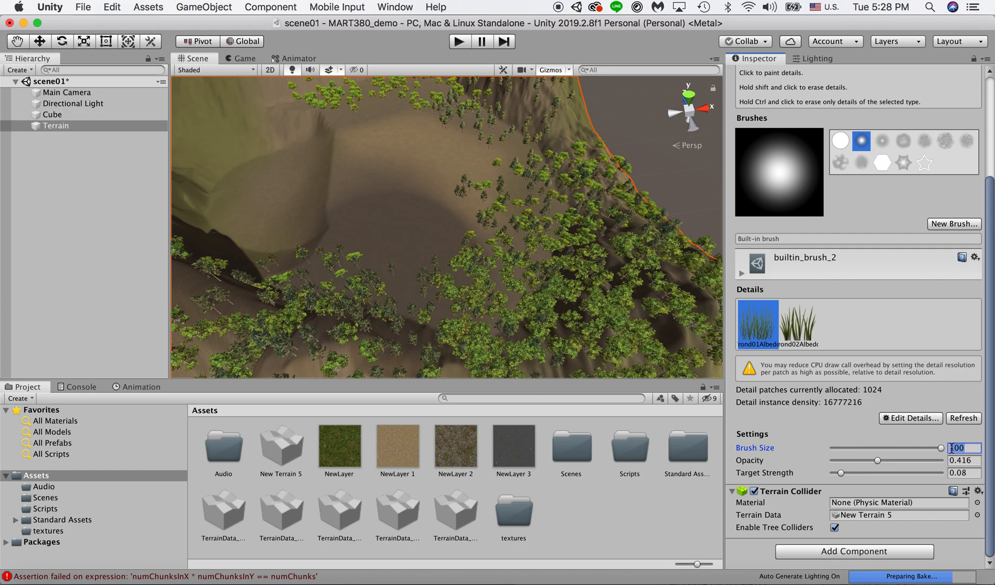
text(200)
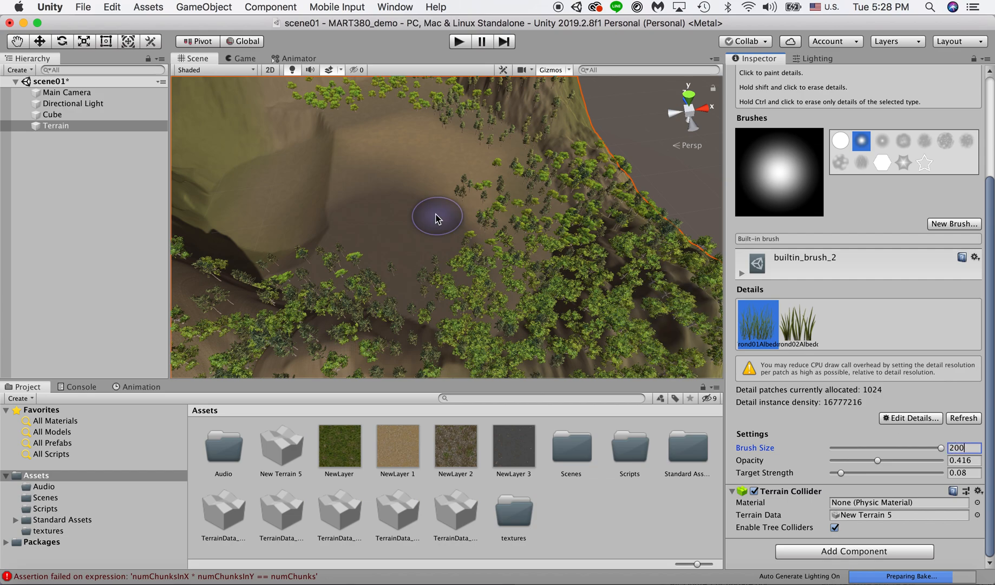
click(952, 447)
drag(953, 447, 922, 445)
text(5)
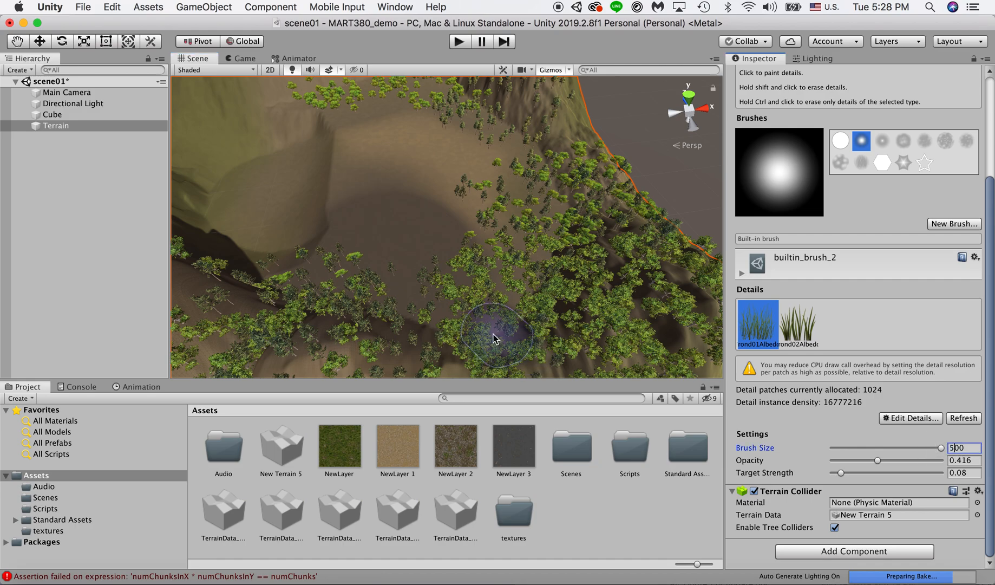
click(396, 173)
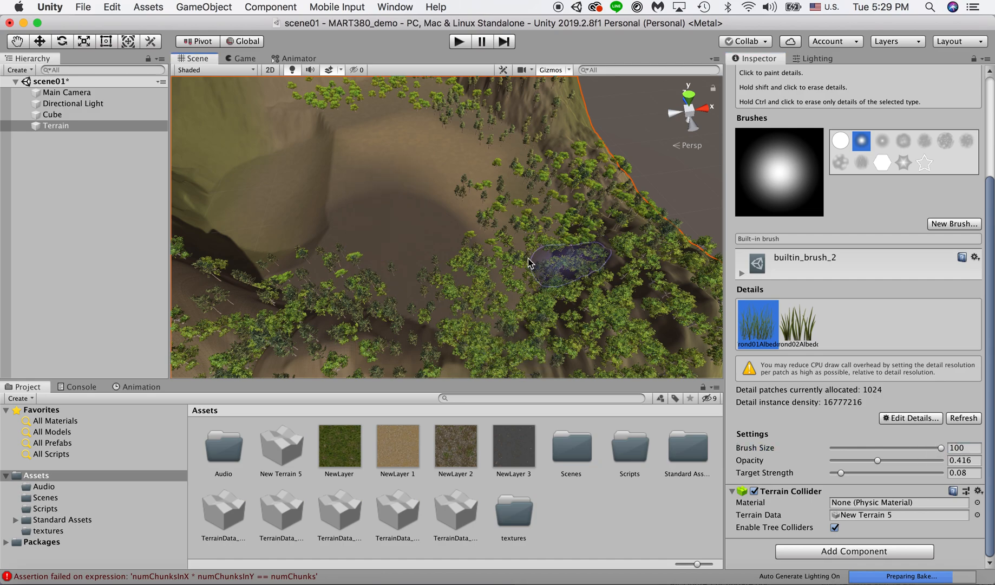
Set the brush opacity to 0.226, paint GrassFrond01 grass over the dark basin floor and check it from different distances.
drag(877, 460, 857, 467)
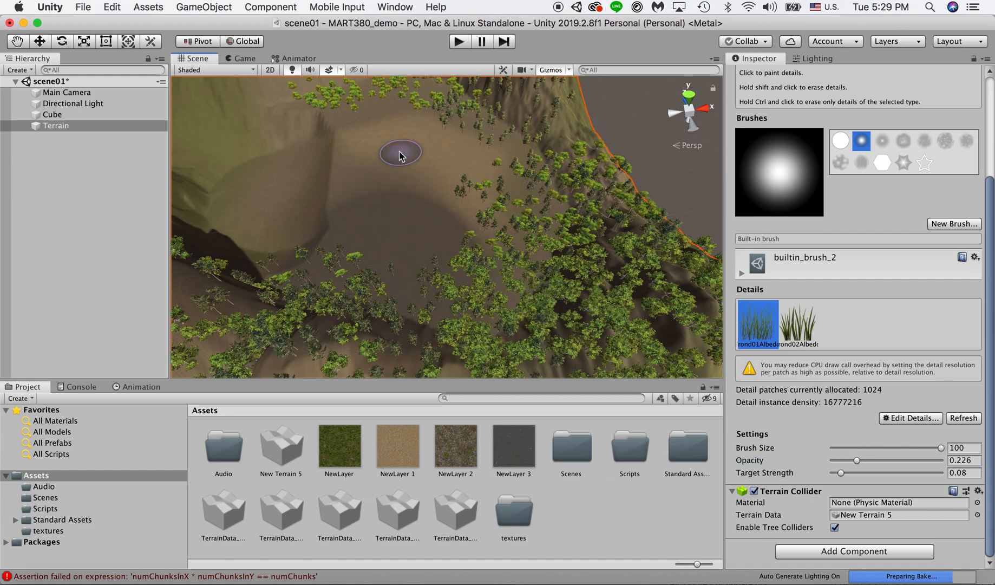
scroll(400, 157, up, 10)
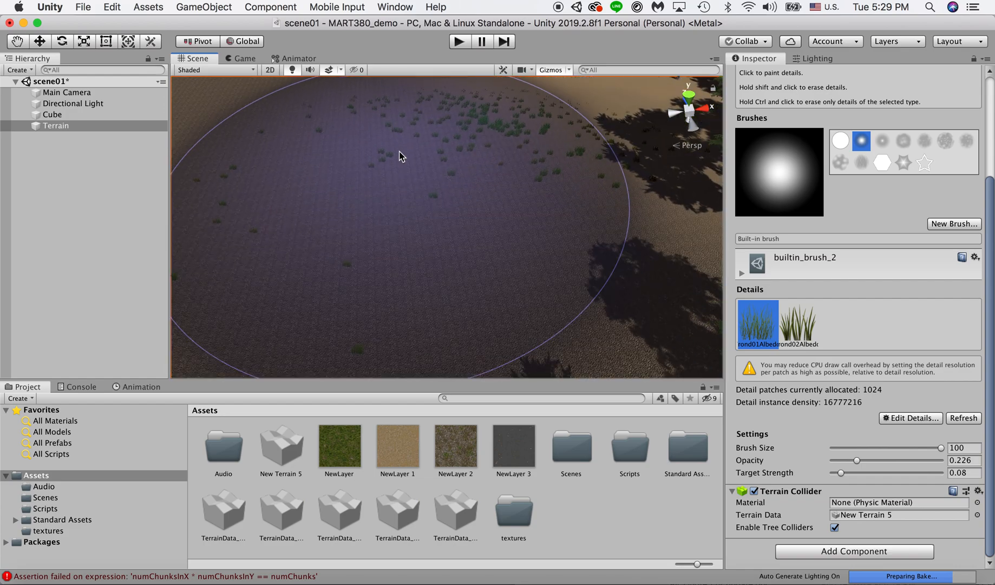
scroll(399, 156, up, 3)
drag(416, 206, 433, 257)
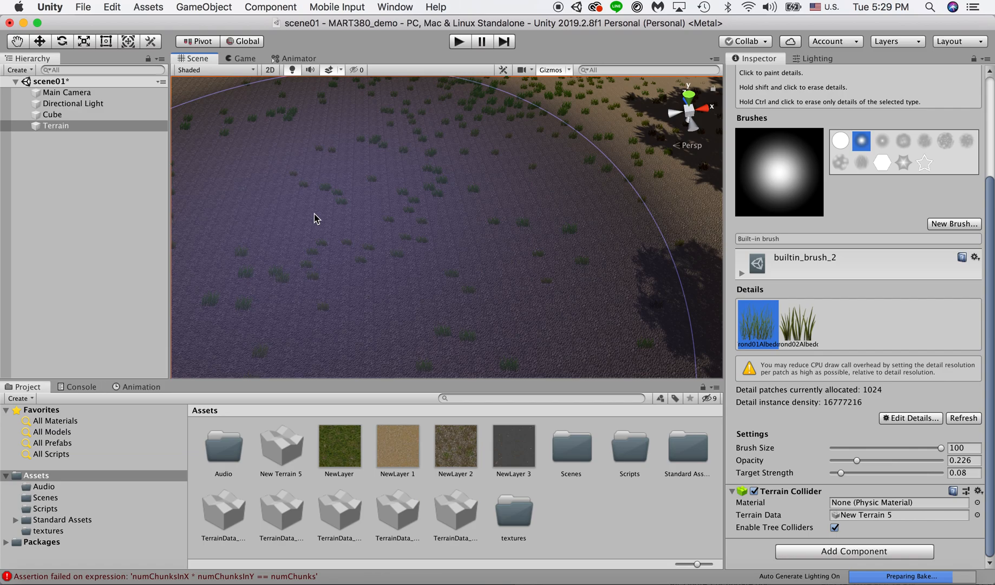
scroll(314, 213, down, 10)
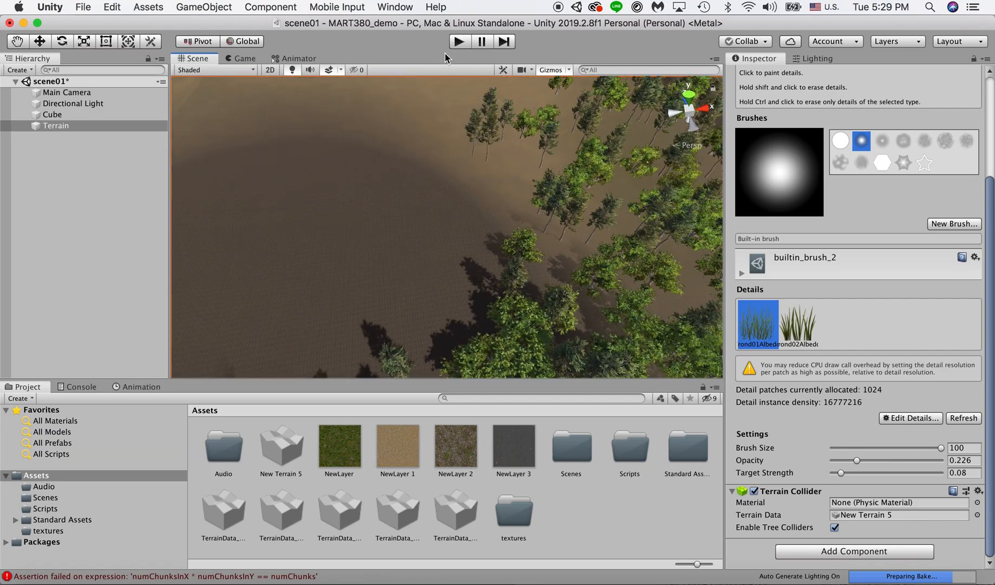
scroll(395, 200, down, 5)
scroll(395, 200, down, 3)
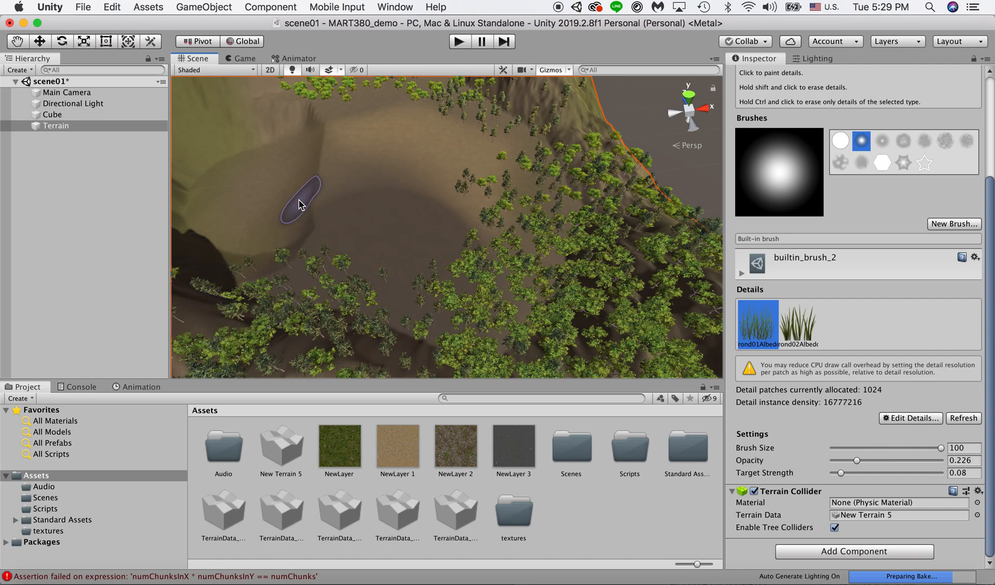
scroll(401, 206, up, 10)
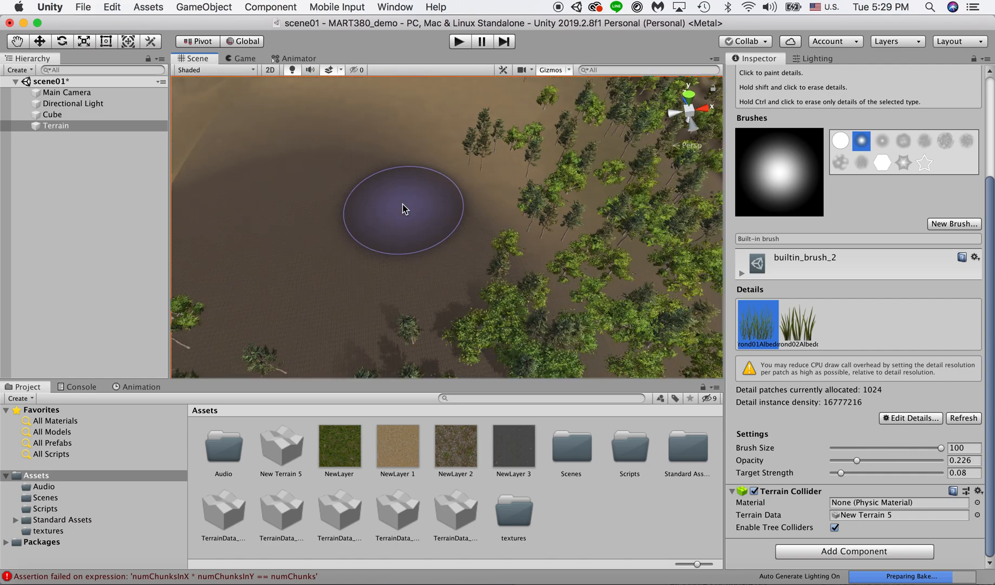
scroll(403, 208, down, 10)
Open the Prefabs folder of FirstPersonCharacter within the Characters folder of Standard Assets.
click(51, 521)
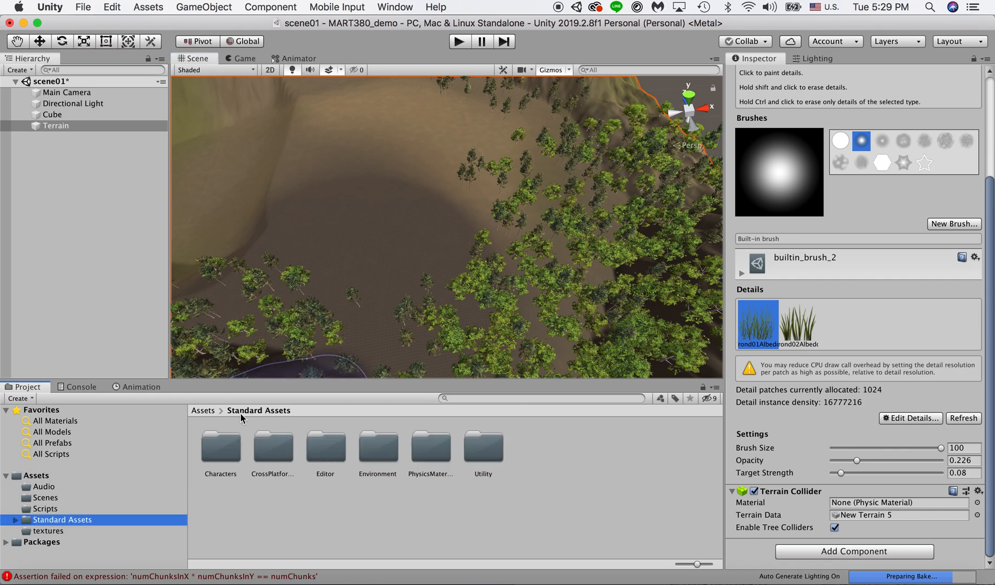
click(222, 455)
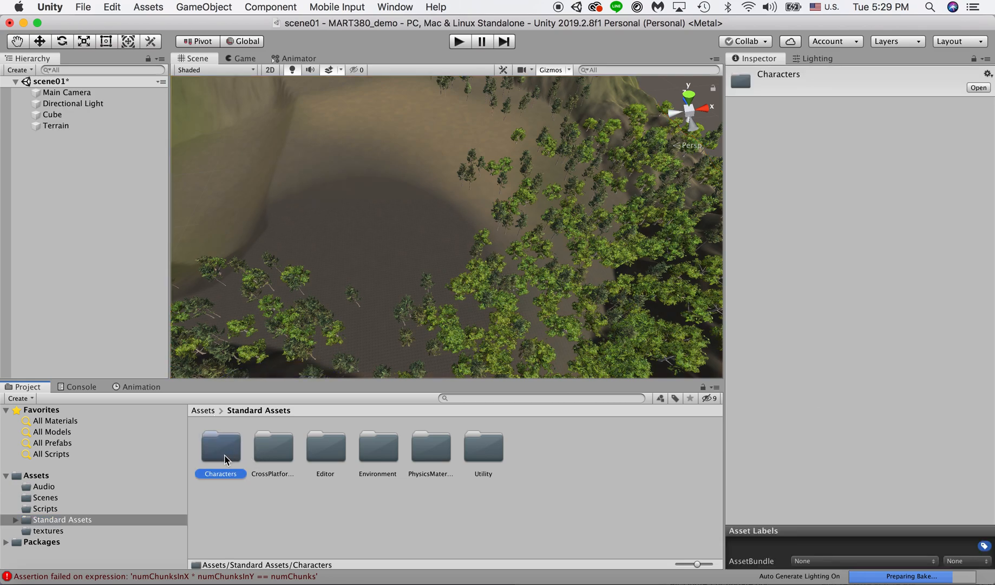
double_click(222, 457)
click(231, 461)
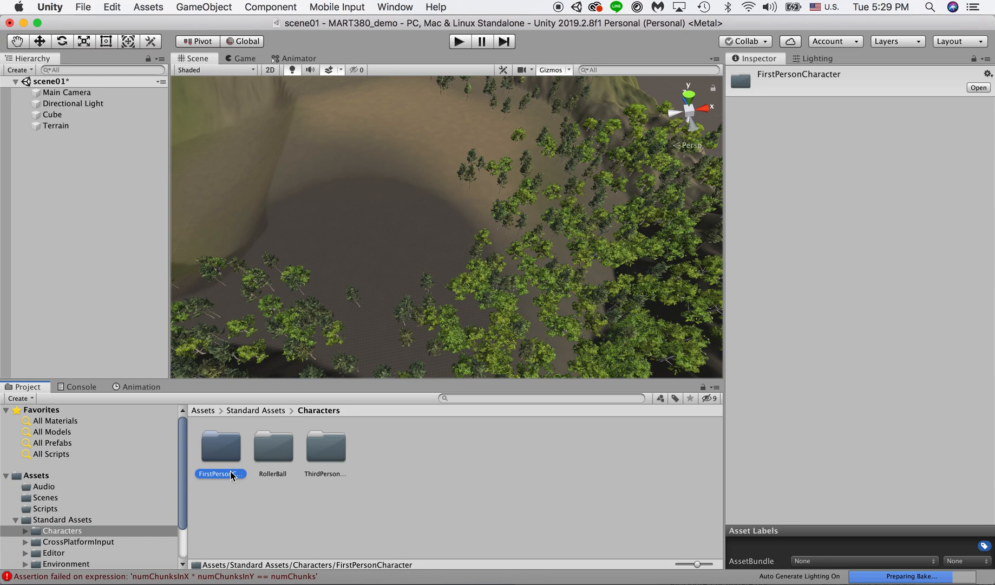
double_click(220, 455)
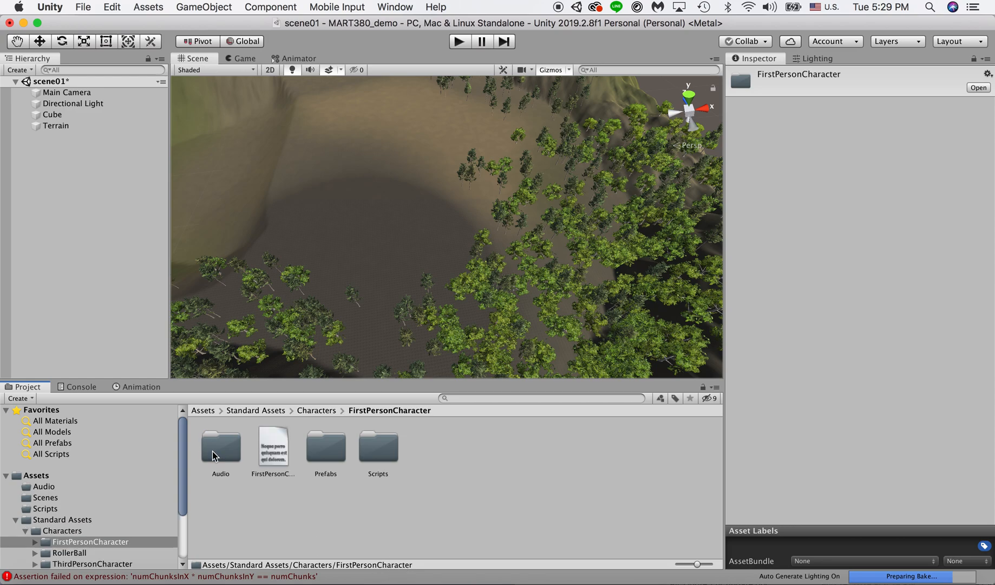
click(334, 456)
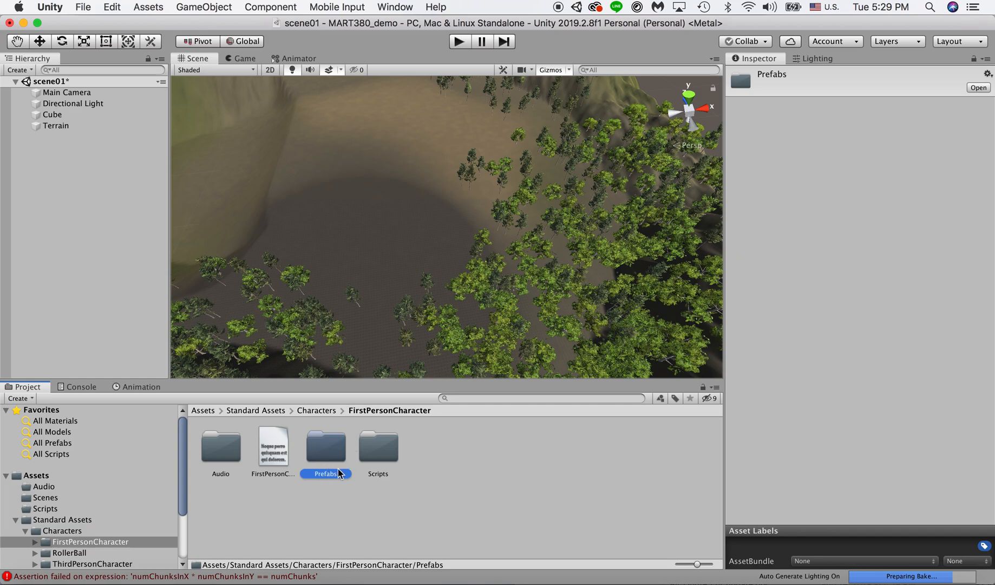
double_click(322, 453)
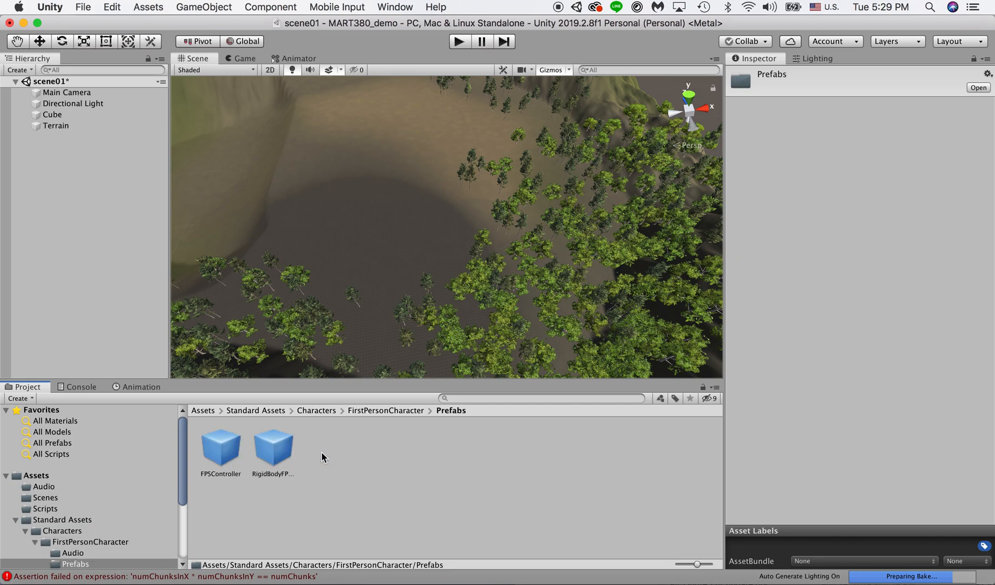
Place the FPSController prefab in the scene on the open basin floor beside the trees.
click(223, 457)
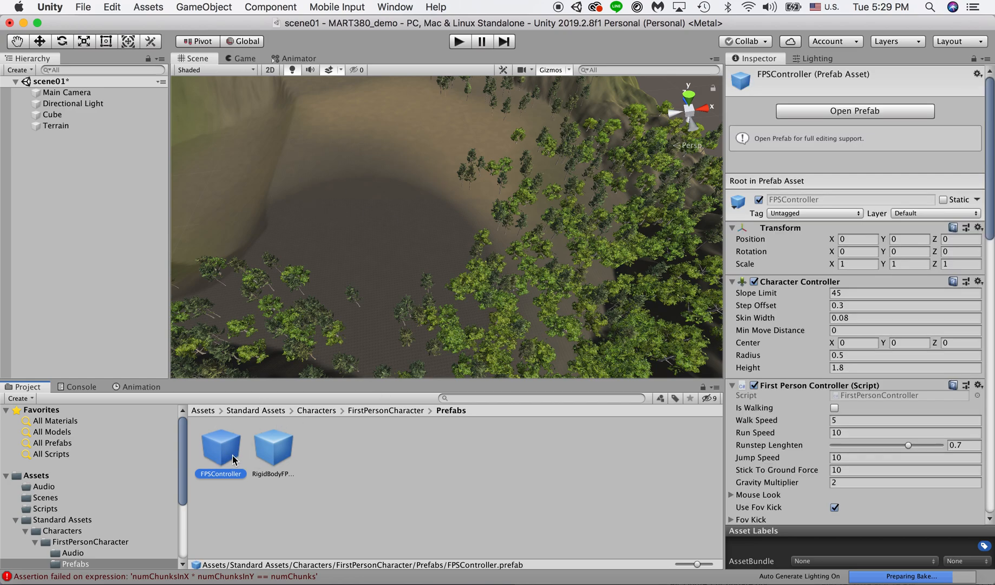
drag(220, 457, 371, 187)
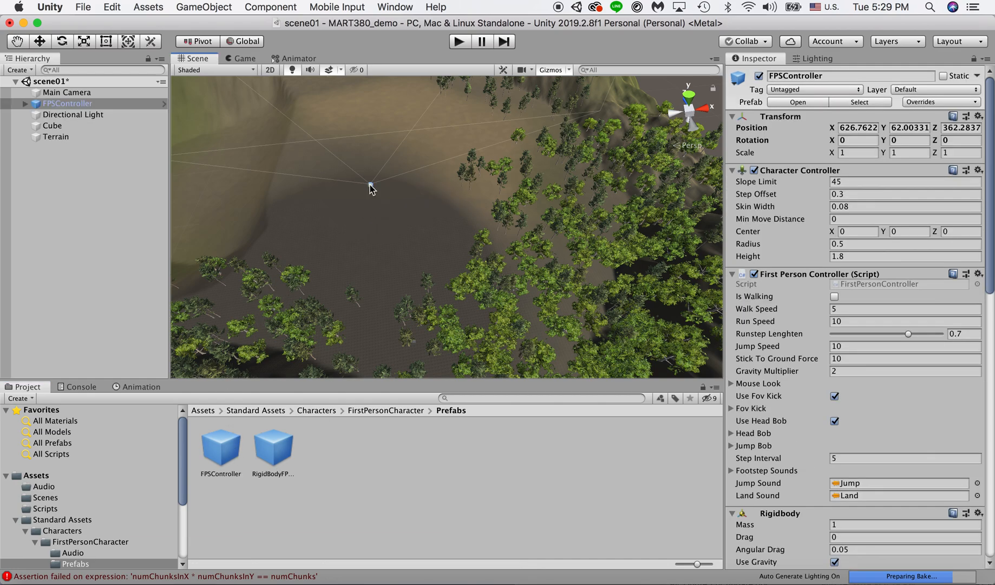
scroll(379, 219, down, 6)
scroll(407, 216, down, 5)
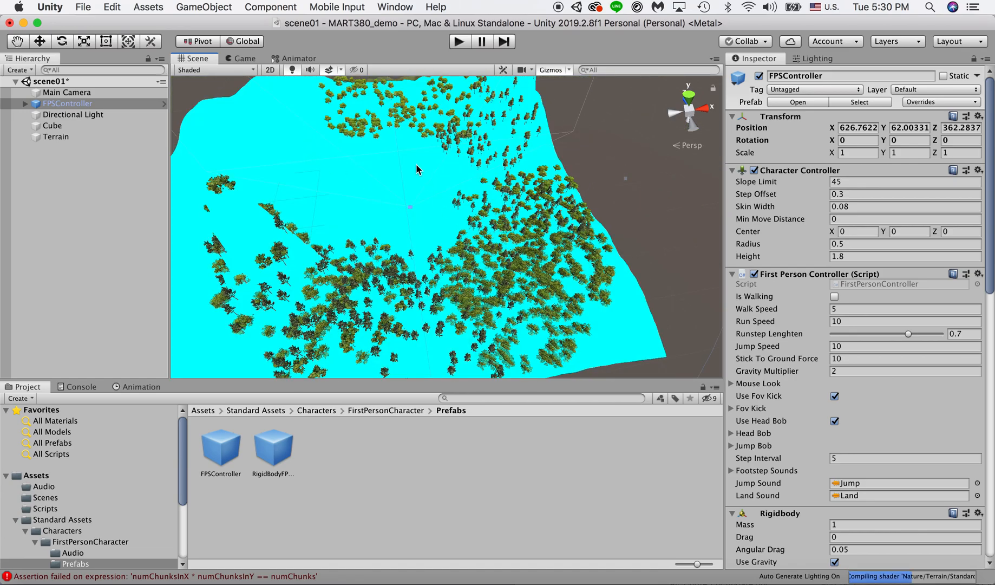
Rotate the FPSController to about -56.7 degrees around Y and move it across the basin floor to X 564, Z 396.
scroll(416, 163, up, 3)
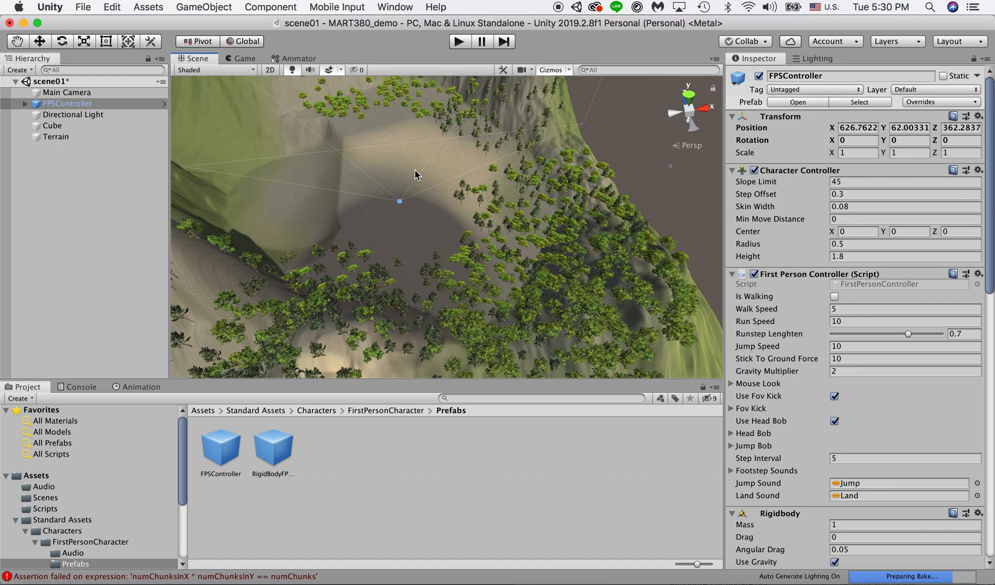
click(61, 42)
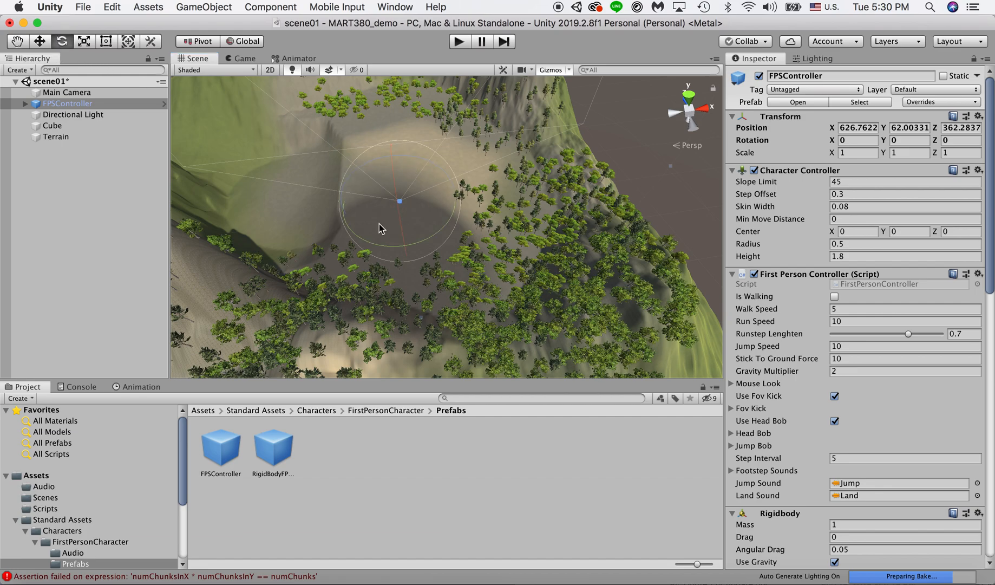
drag(360, 238, 481, 222)
click(39, 41)
drag(402, 204, 369, 202)
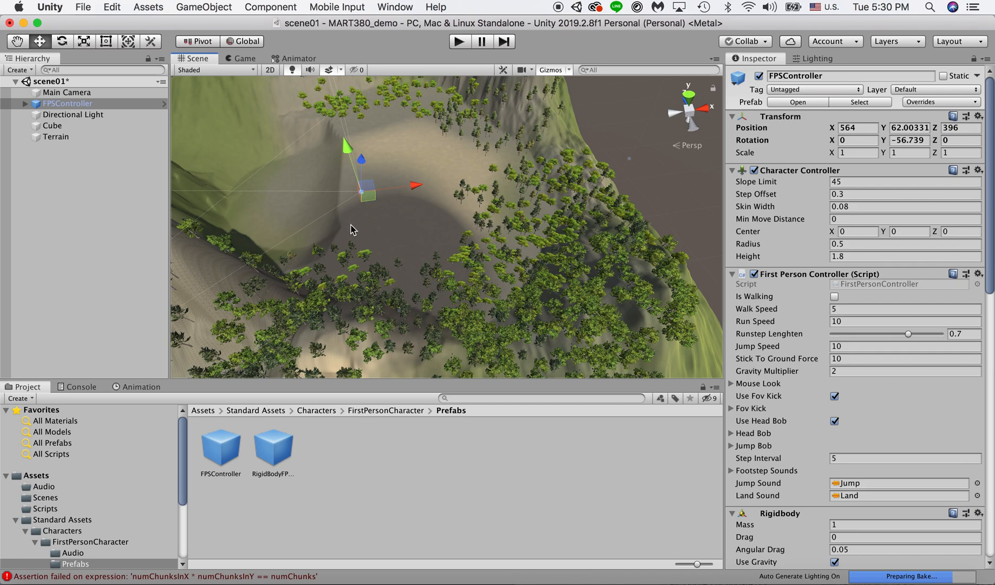
Inspect the FPSController and RigidBodyFPSController prefabs, and playtest the scene by walking across the basin toward the hills before stopping play.
click(225, 461)
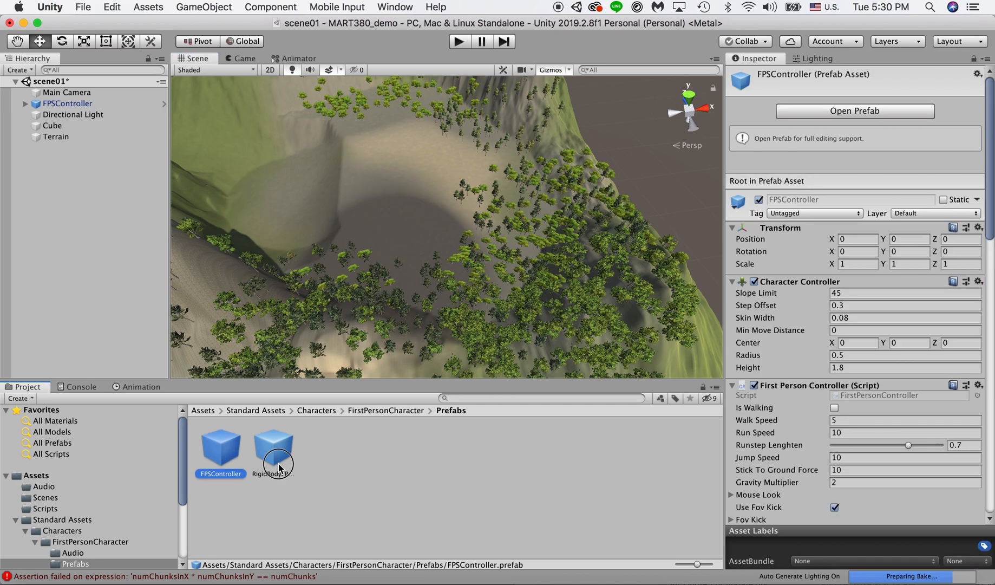
click(279, 466)
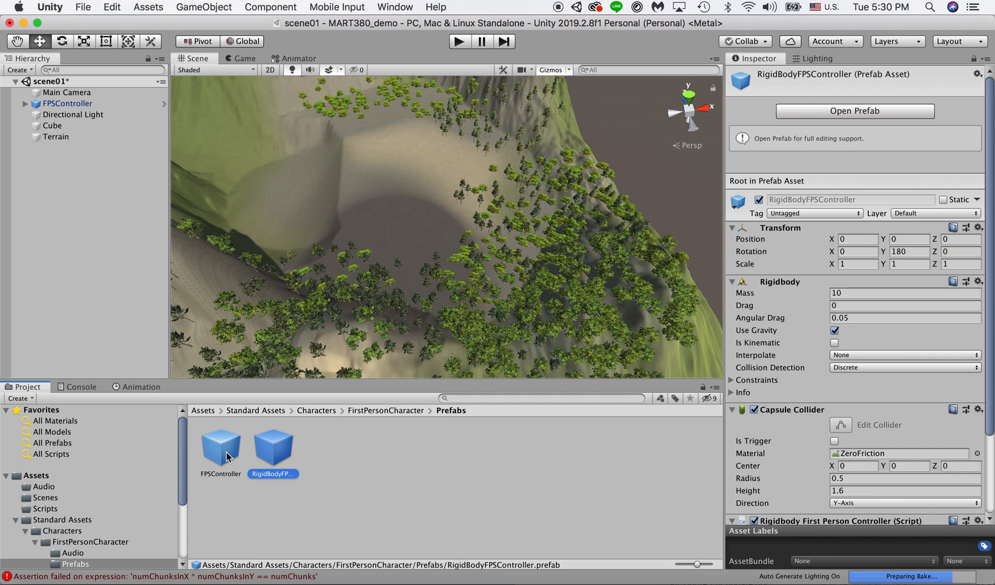
click(459, 42)
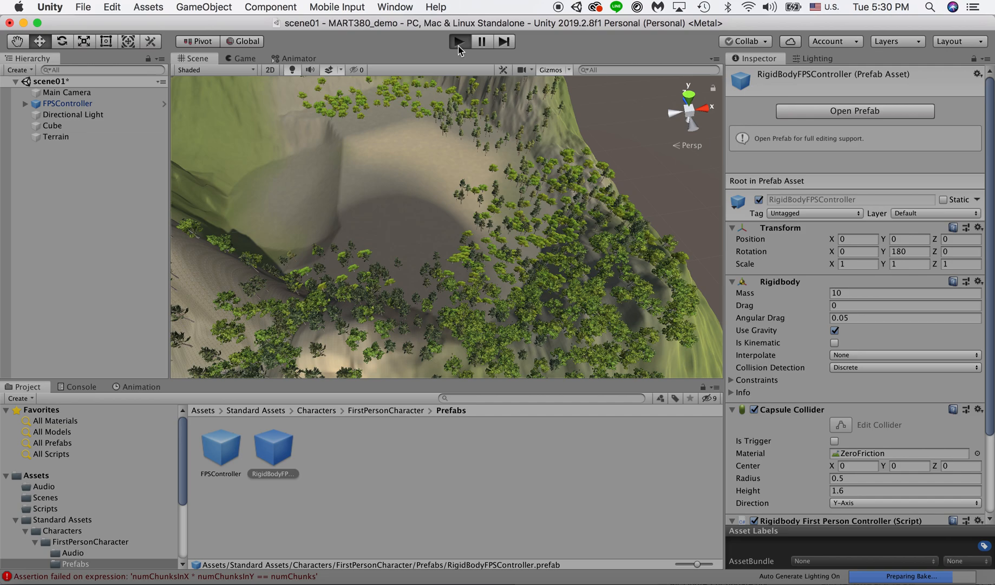
click(459, 42)
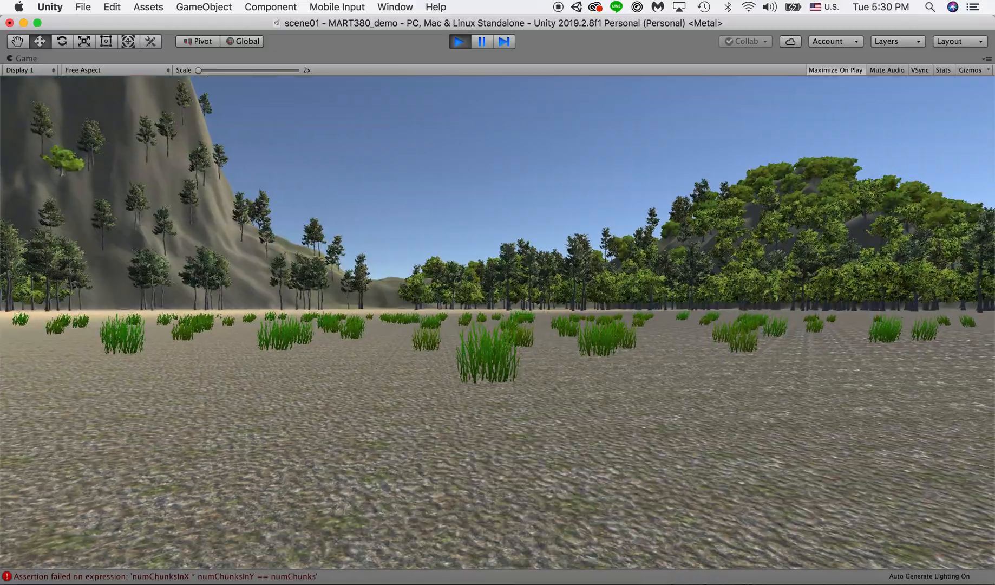
key(w)
key(w)
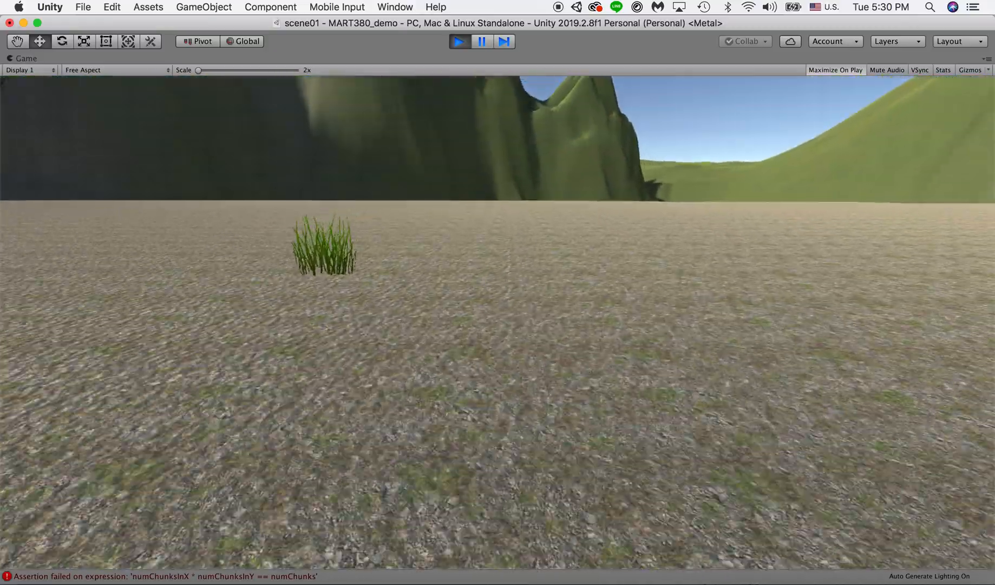
key(w)
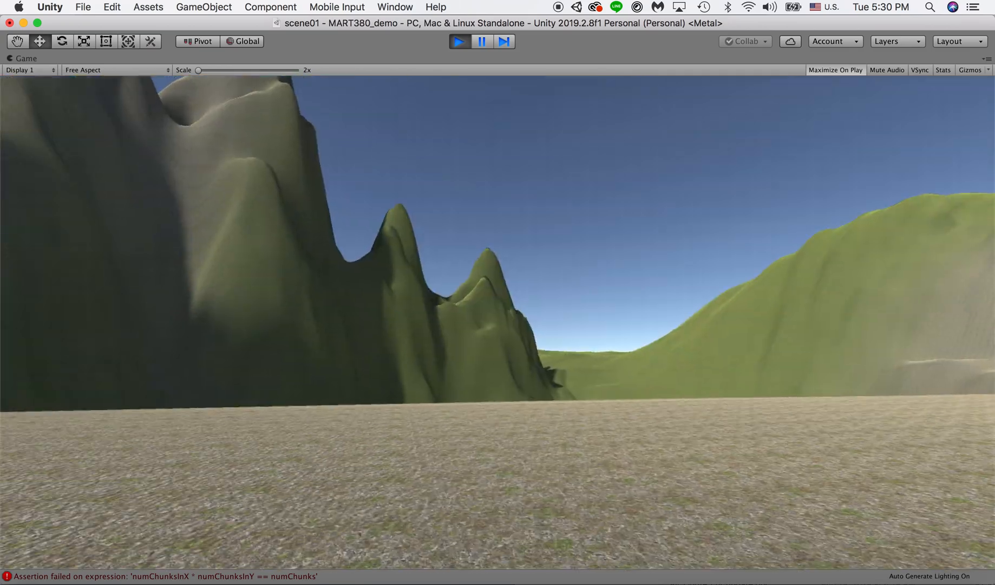
key(w)
key(Escape)
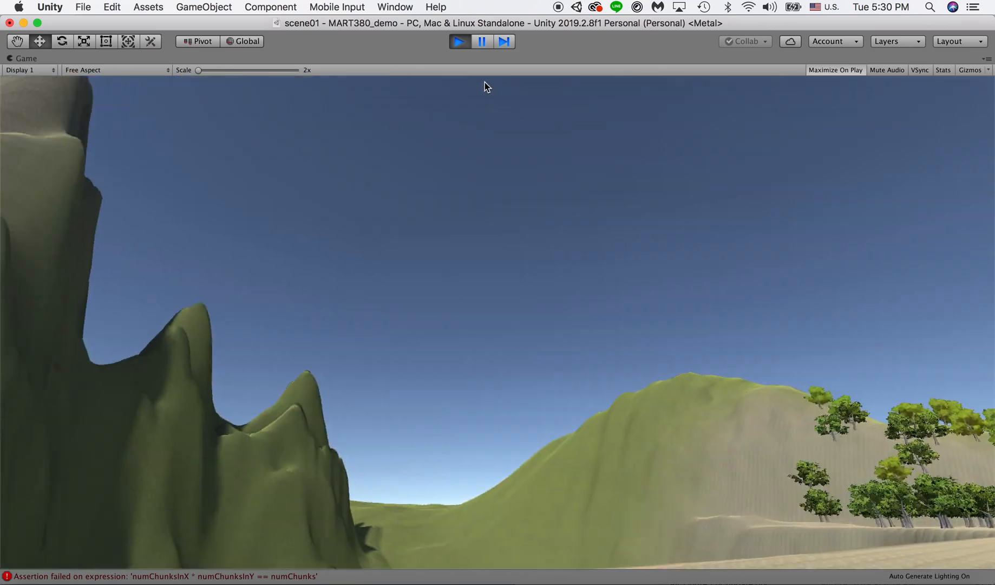
click(459, 45)
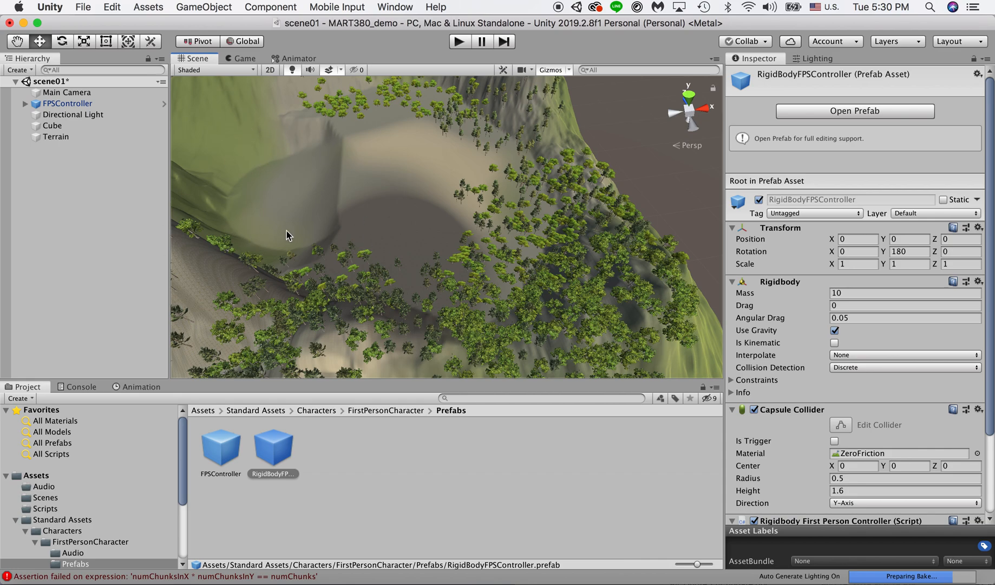
Open the Prefabs folder of the inner Water folder, under Environment and Water in Standard Assets.
click(318, 410)
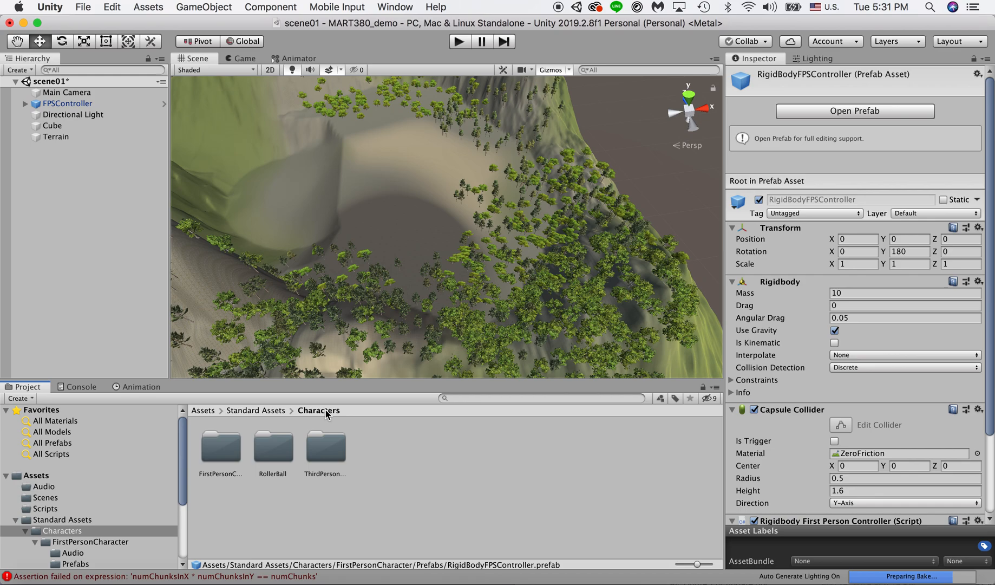
click(276, 410)
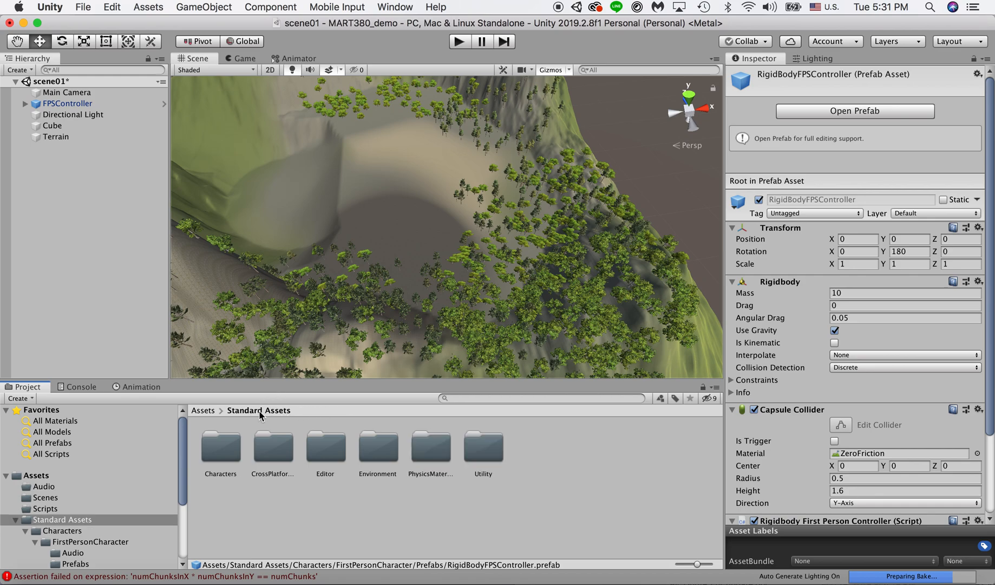
double_click(390, 458)
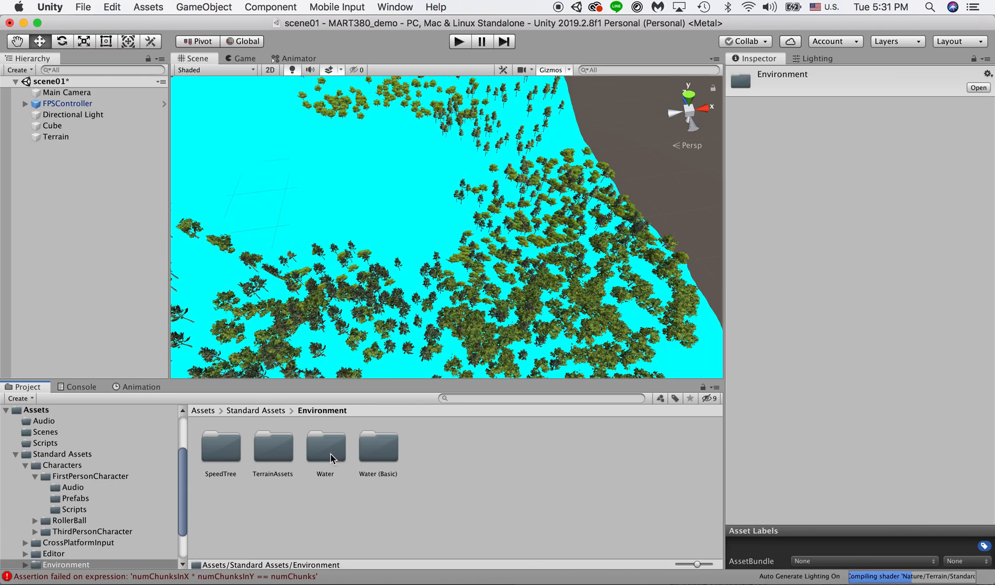
click(328, 458)
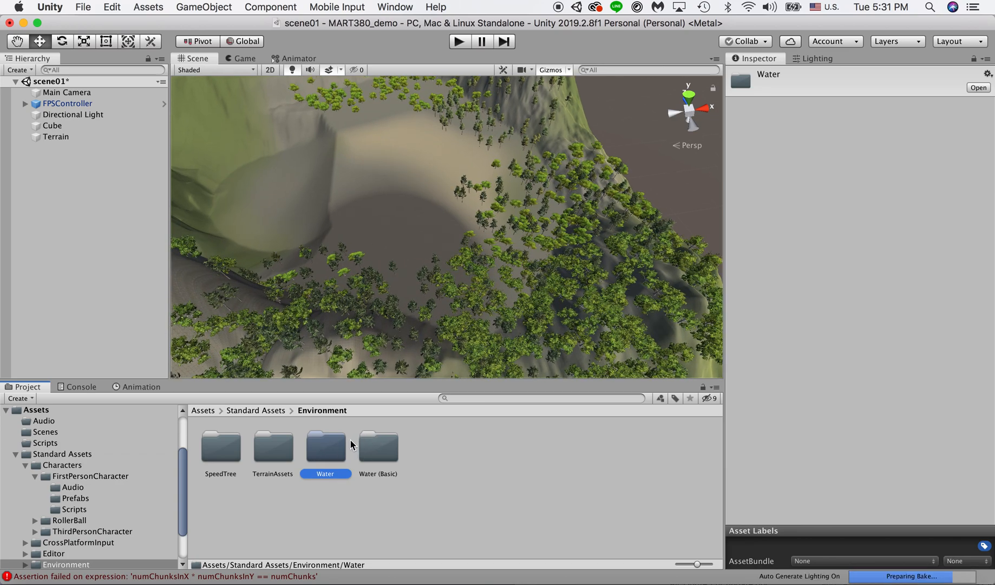
click(378, 455)
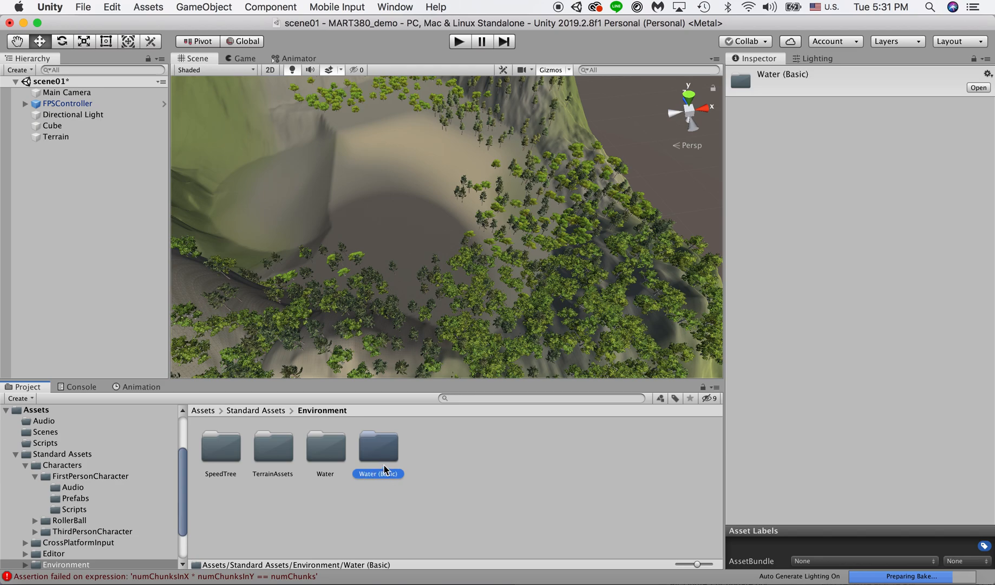
click(345, 459)
double_click(331, 456)
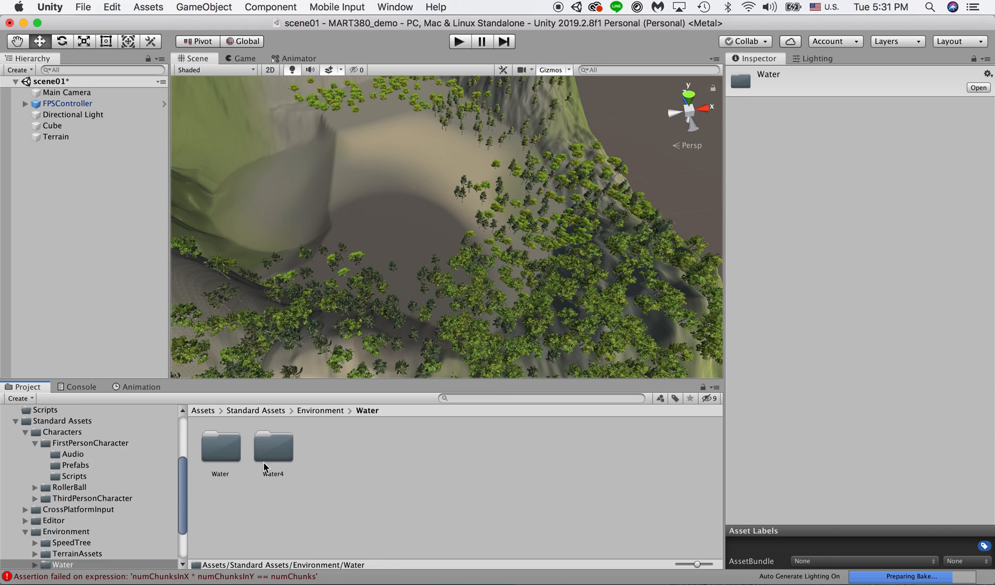
click(226, 459)
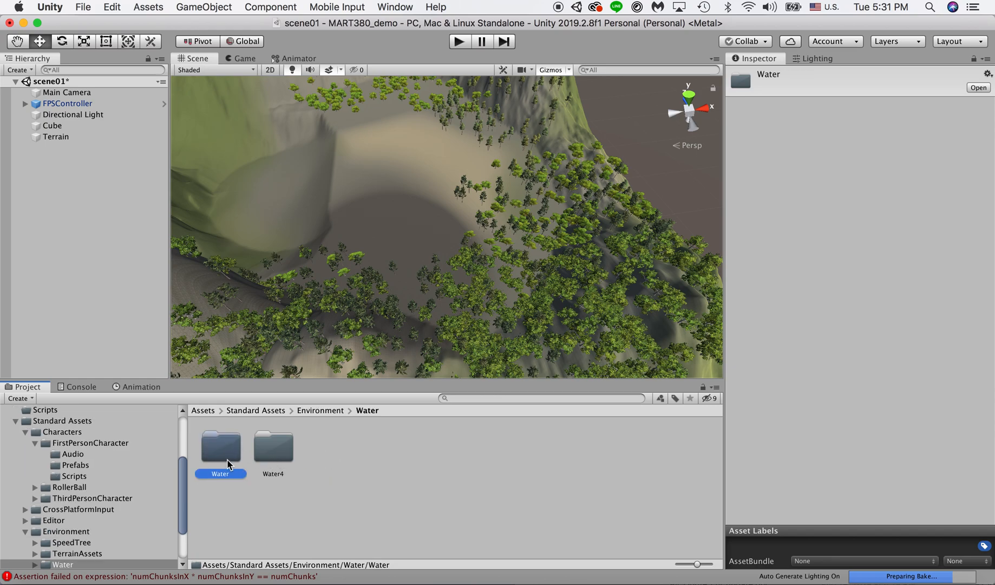
double_click(228, 462)
click(330, 452)
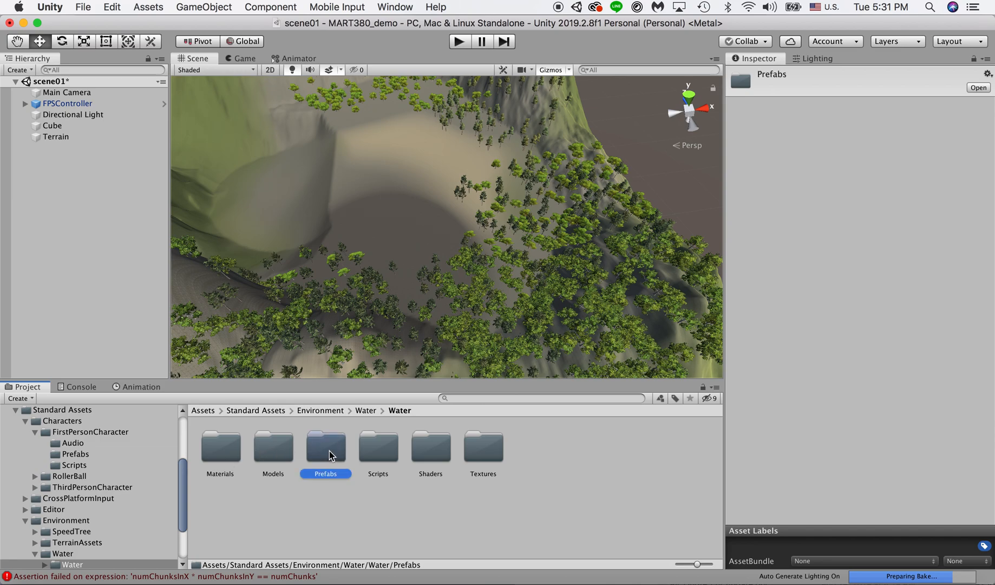
double_click(328, 454)
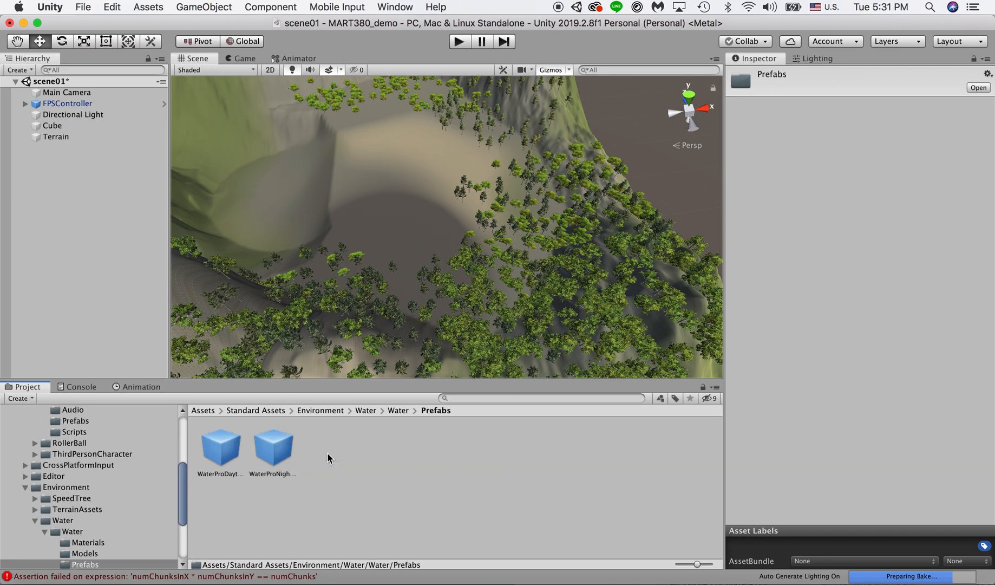
Place the WaterProDaytime prefab in the hollow beside the basin and scale it to about 181.7 × 11.4 × 181.7.
click(222, 453)
drag(221, 453, 346, 146)
key(r)
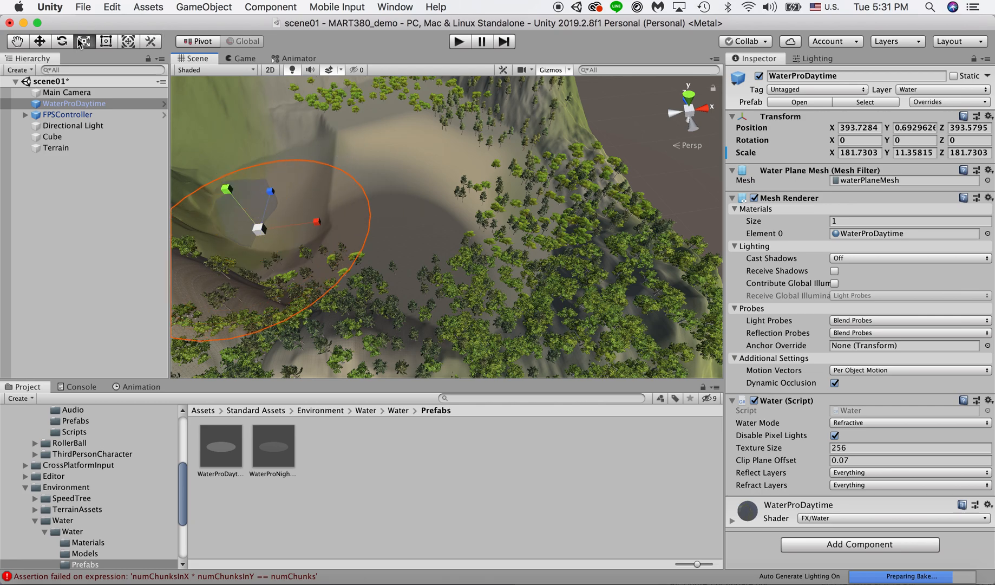
Raise and reposition the water plane to X 430, Y 53, Z 439 so it fills the hollow between the hills.
key(w)
drag(225, 190, 211, 169)
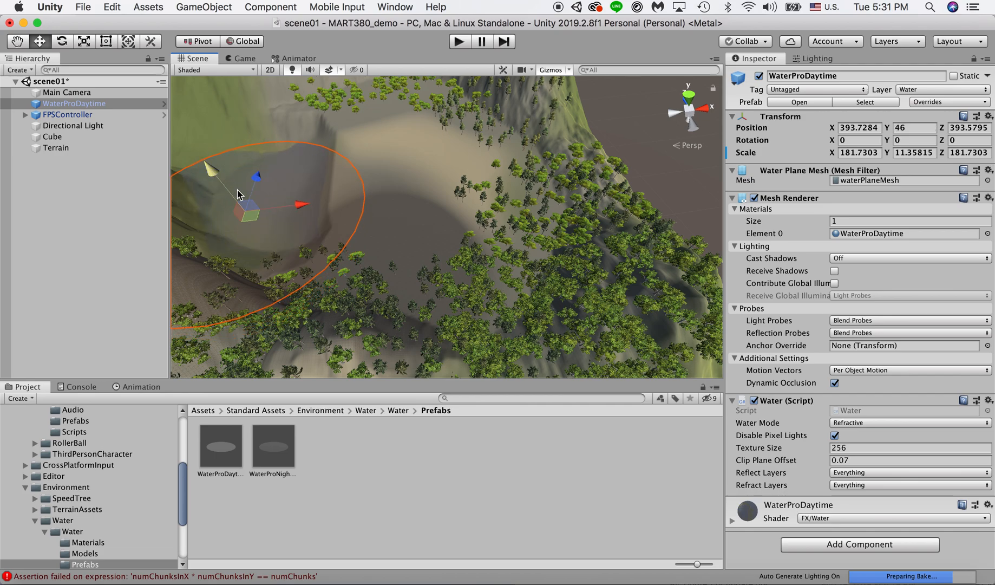
key(r)
key(w)
drag(292, 205, 332, 203)
drag(282, 177, 284, 157)
alt+drag(452, 243, 378, 257)
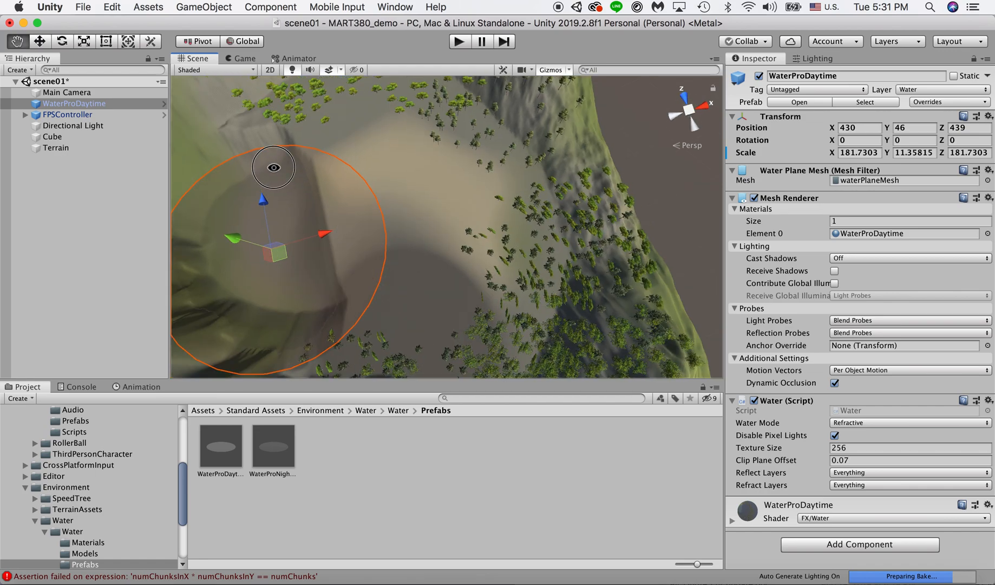
alt+drag(268, 162, 264, 110)
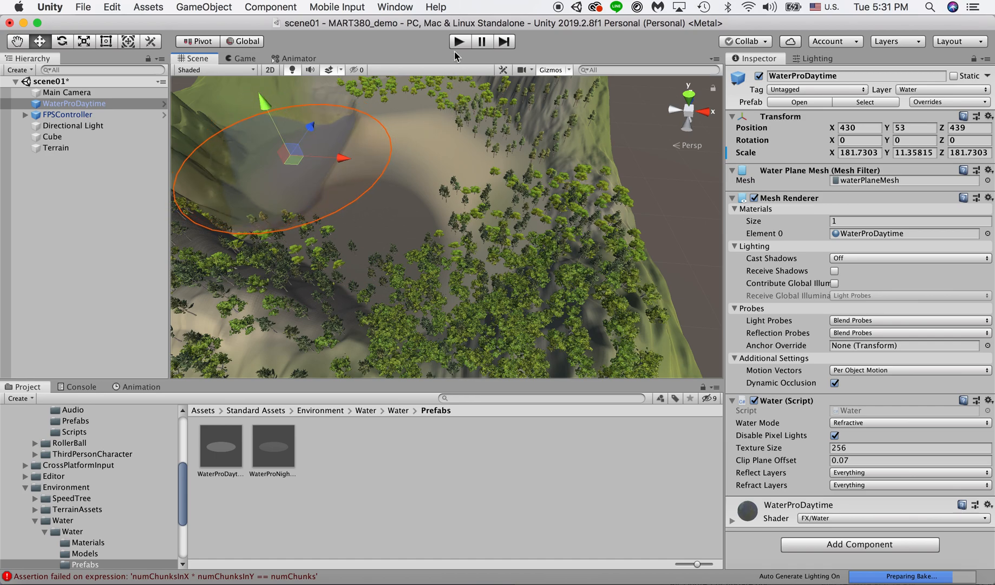
Shift the FPSController to X 551, closer to the water, and playtest the scene by walking to the shoreline before stopping play.
click(81, 114)
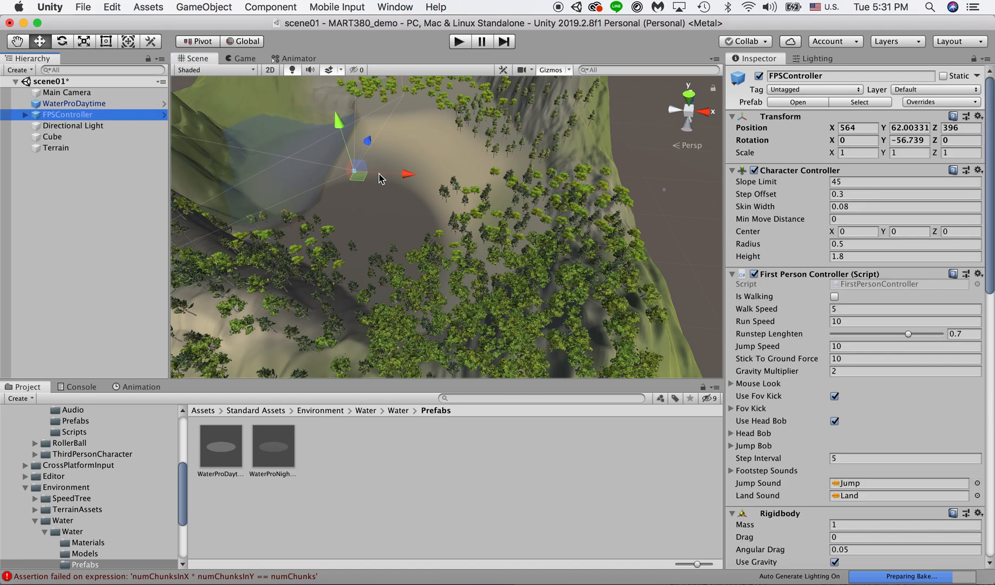
drag(403, 175, 395, 172)
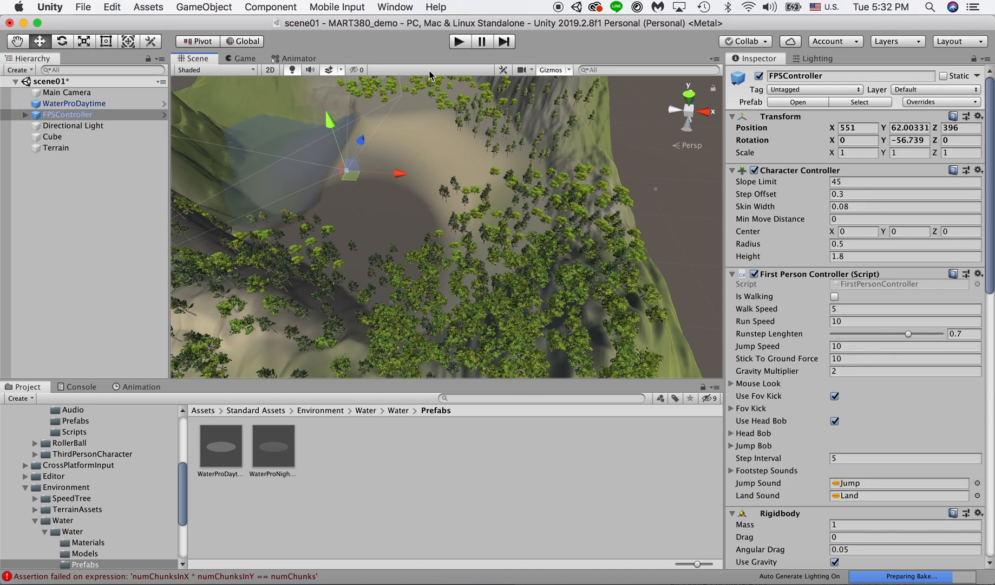
click(460, 41)
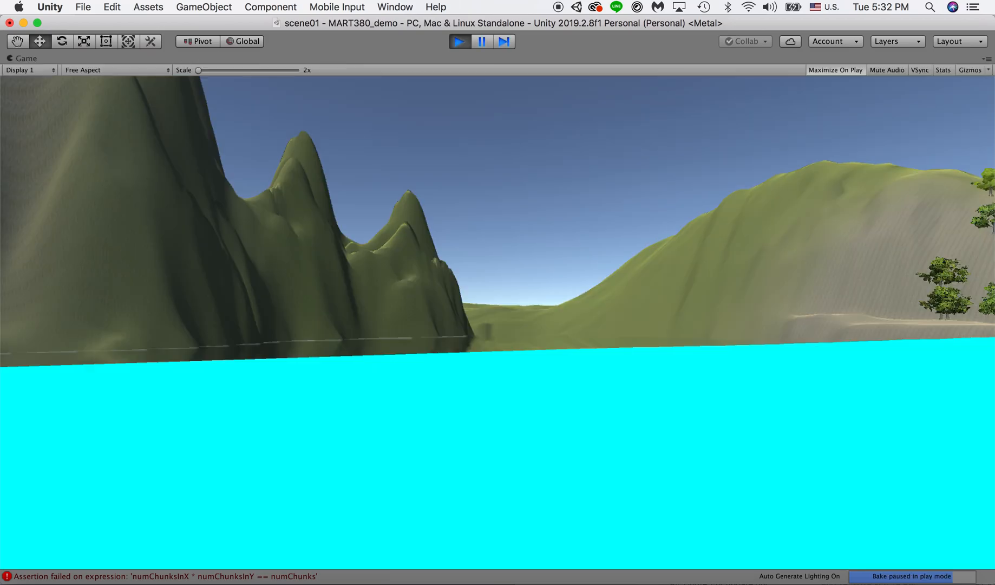
key(w)
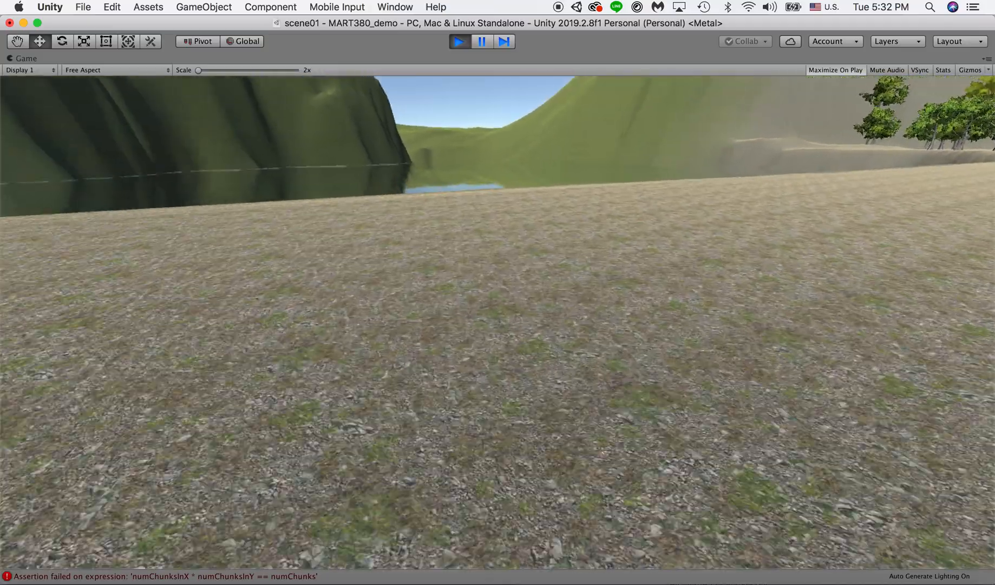
key(w)
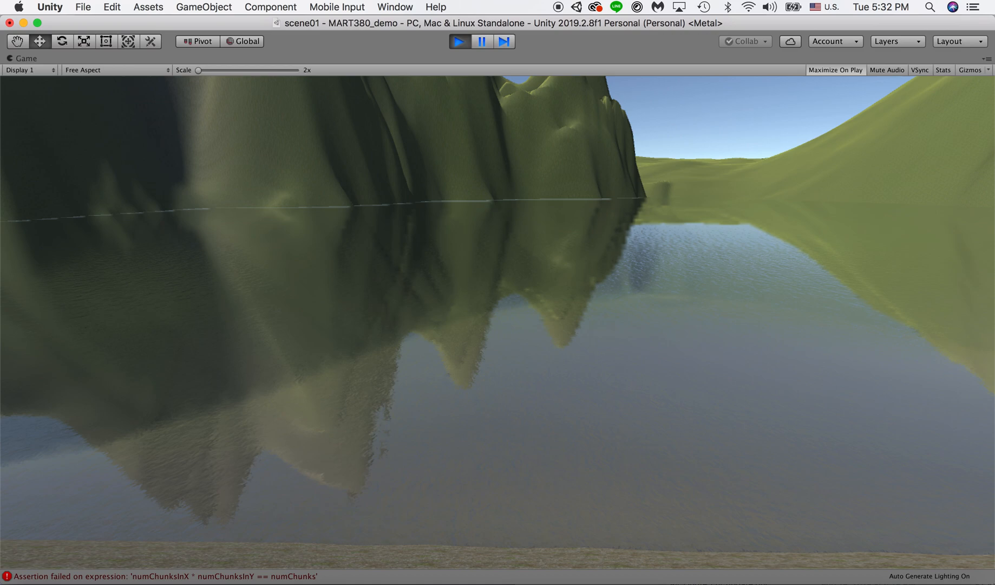
key(Escape)
click(460, 45)
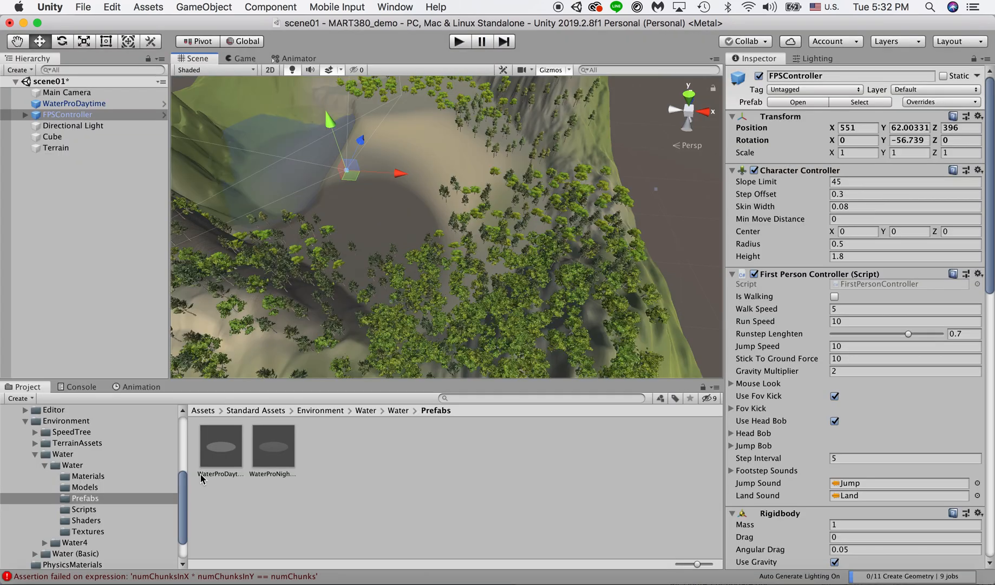
Set the Water Mode of the WaterProDaytime prefab to Reflective.
click(230, 465)
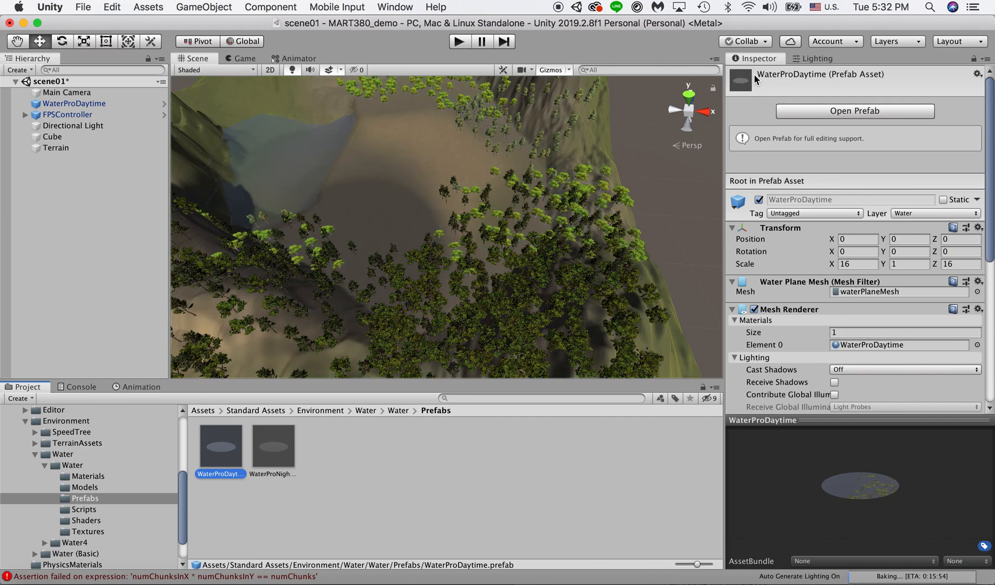
scroll(833, 295, down, 5)
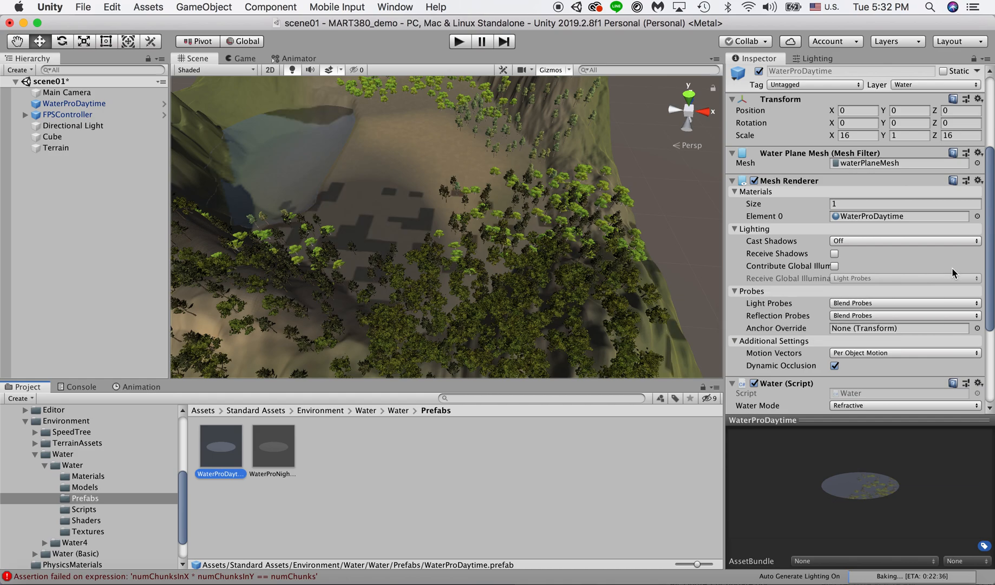
scroll(890, 317, down, 5)
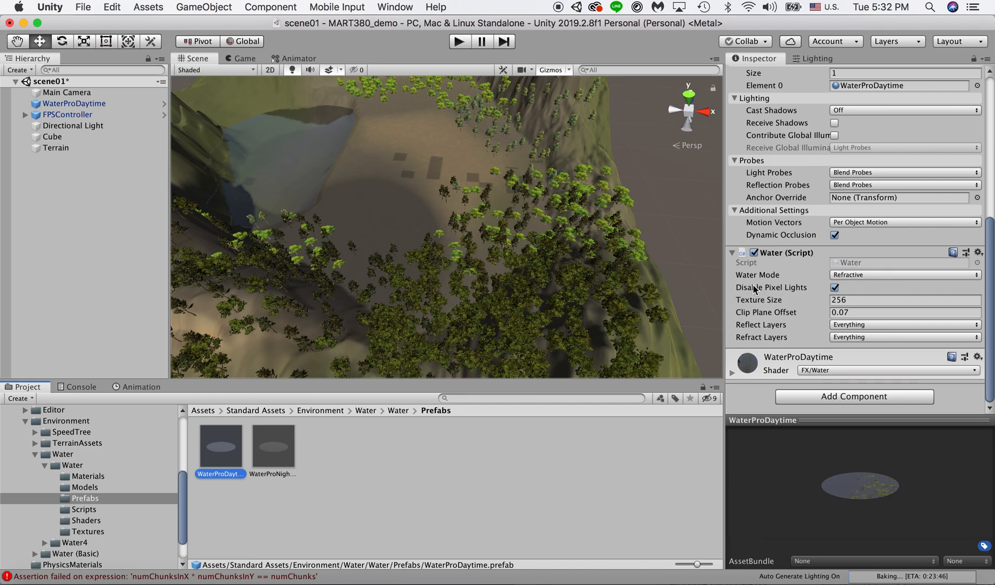
click(861, 275)
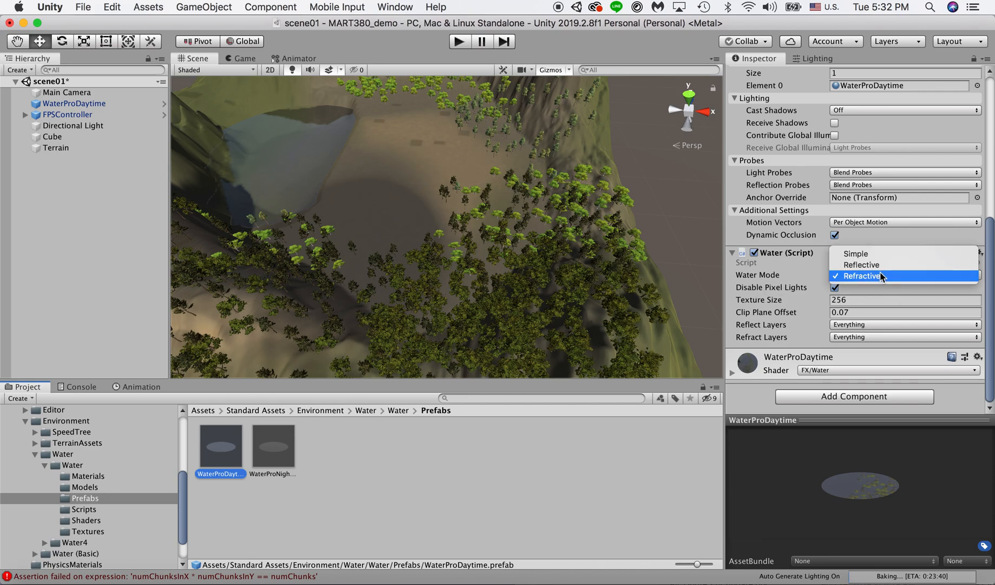
click(881, 264)
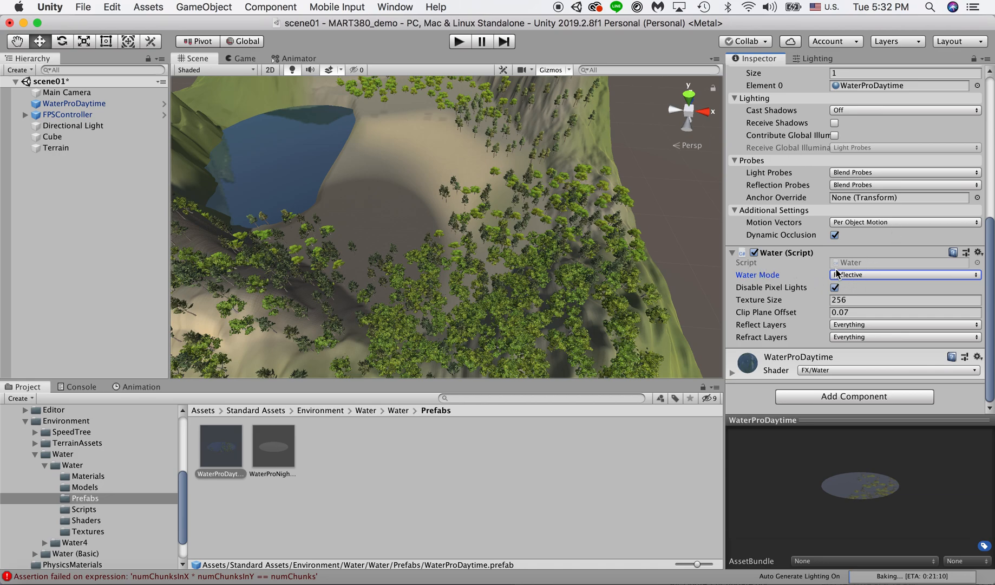
Playtest the scene by walking to the lake shore to view the reflective water, and stop play mode.
click(460, 42)
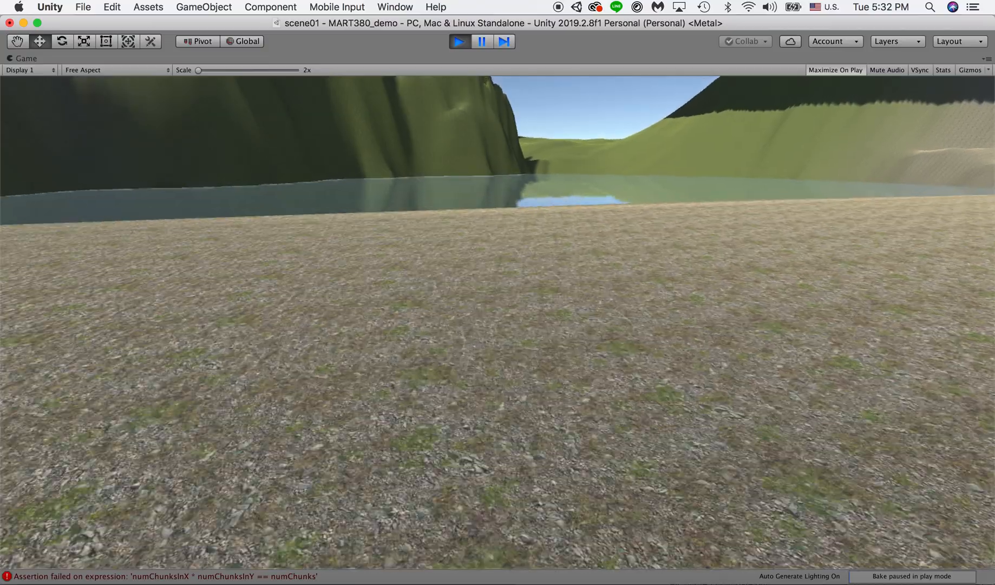
key(w)
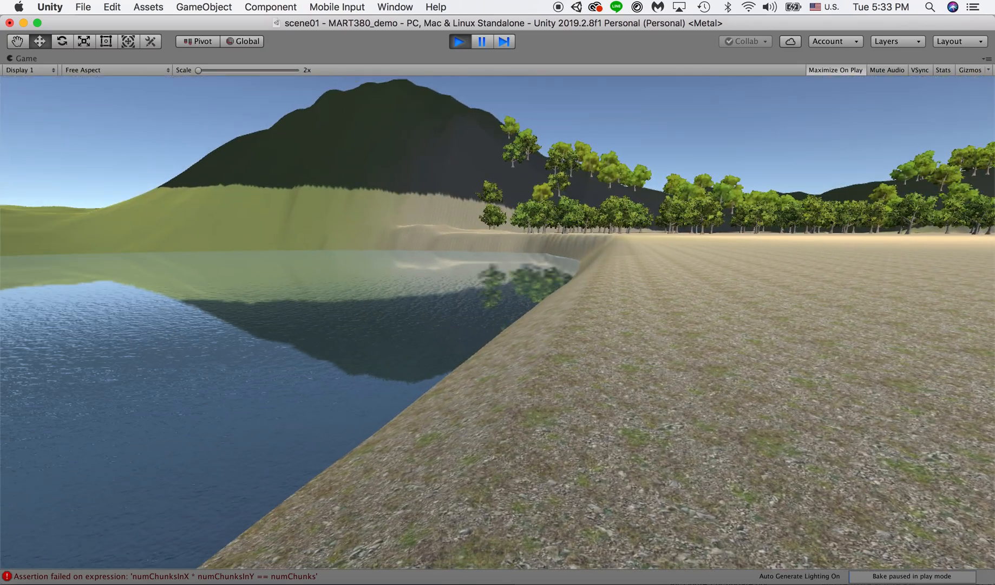
key(Escape)
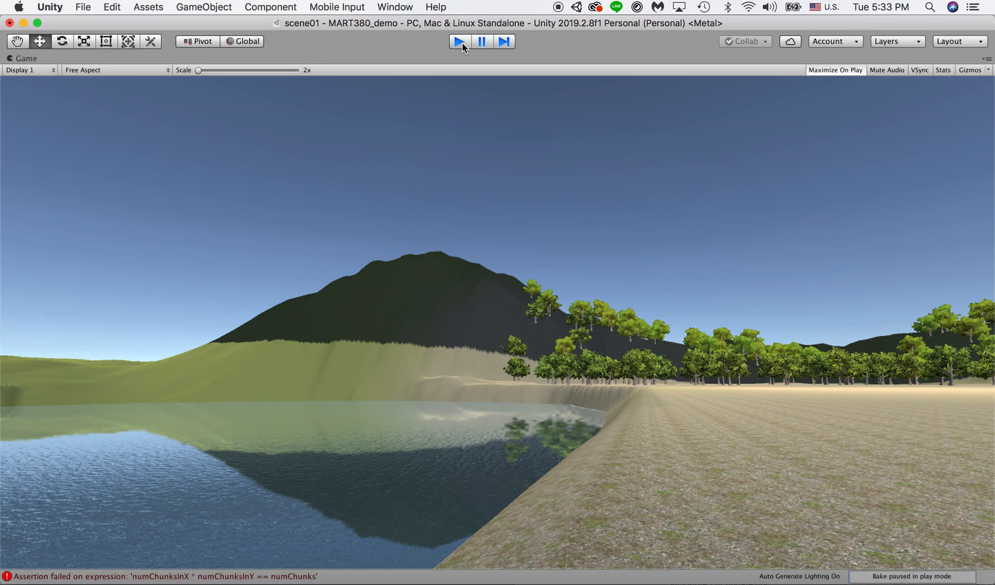
click(459, 42)
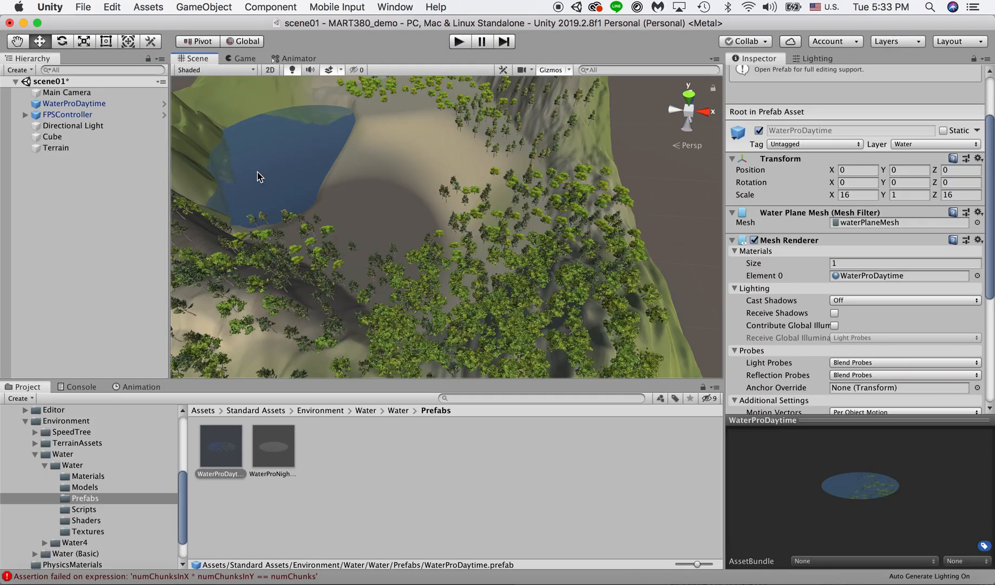
Delete WaterProDaytime from the scene and open the Water4 Prefabs folder under Standard Assets > Environment > Water.
click(64, 105)
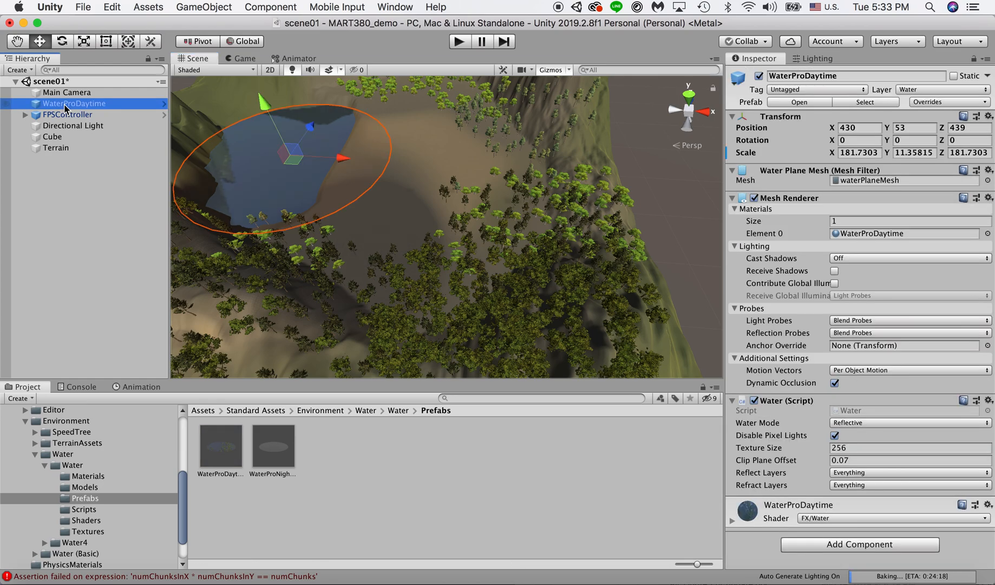
key(super+BackSpace)
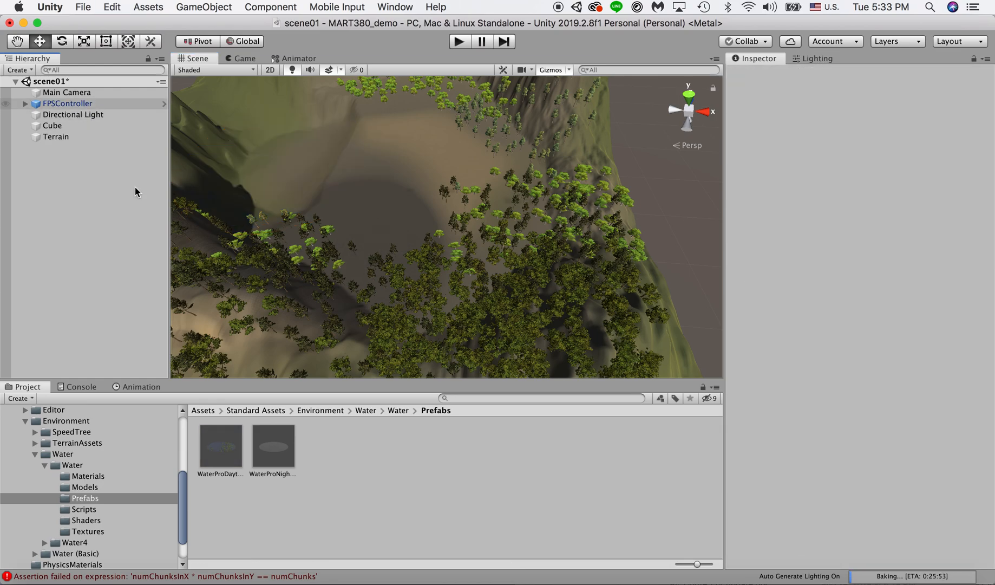
click(366, 411)
click(325, 410)
click(378, 447)
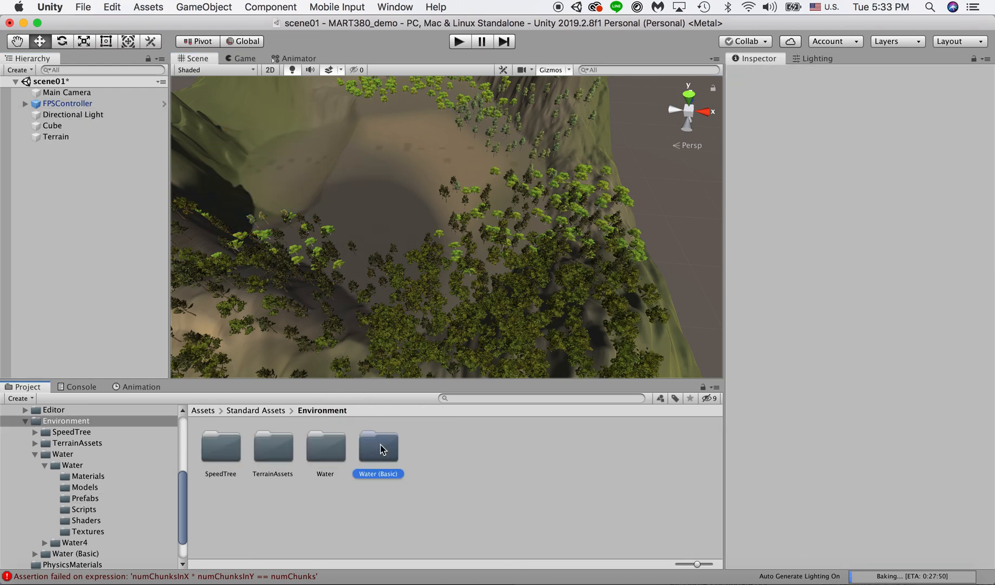
double_click(330, 448)
double_click(289, 454)
double_click(338, 453)
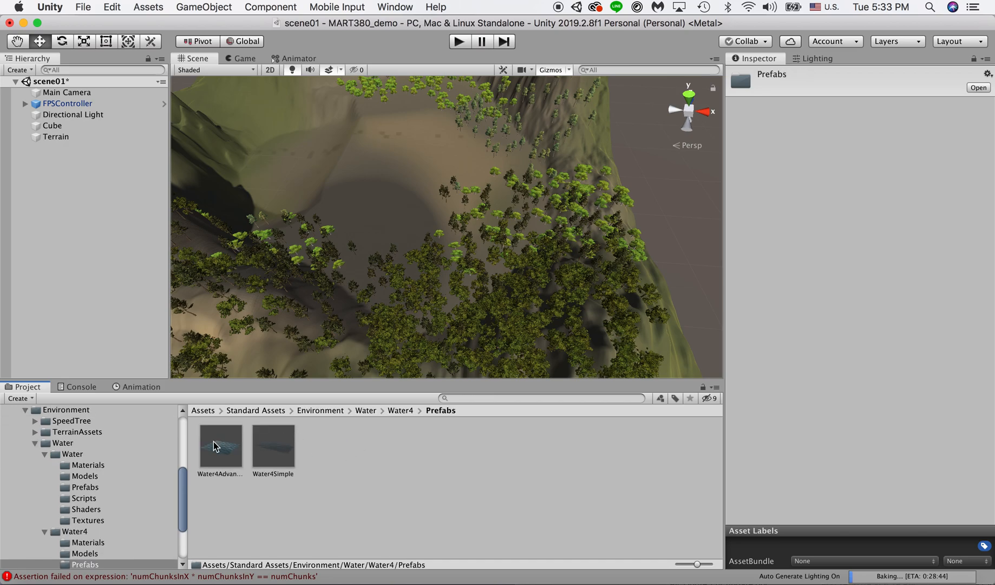
Place the Water4Advanced prefab in the hollow, raise it to Y 43 and scale it uniformly to about 4.12.
drag(224, 459, 366, 161)
key(r)
key(w)
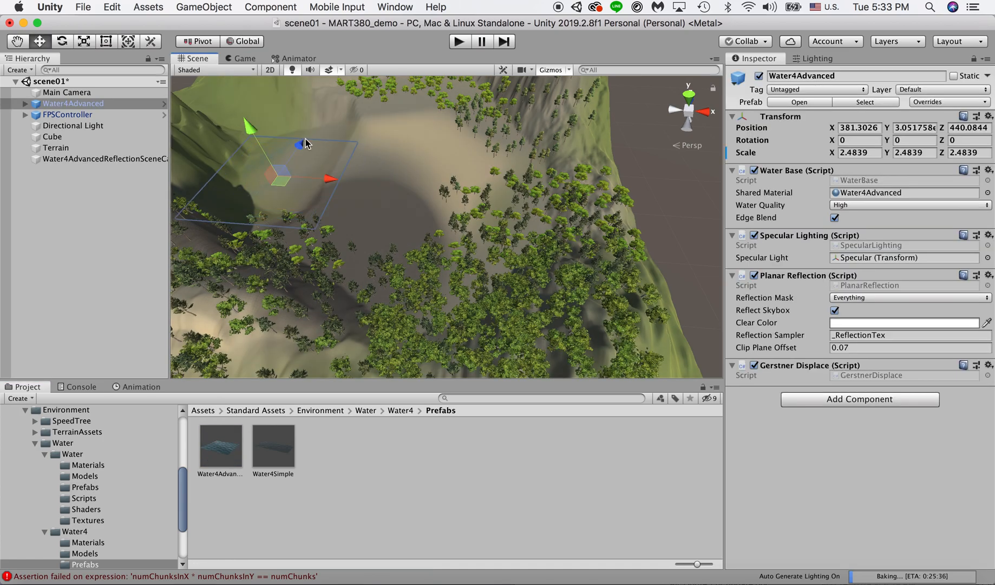
drag(250, 132, 238, 103)
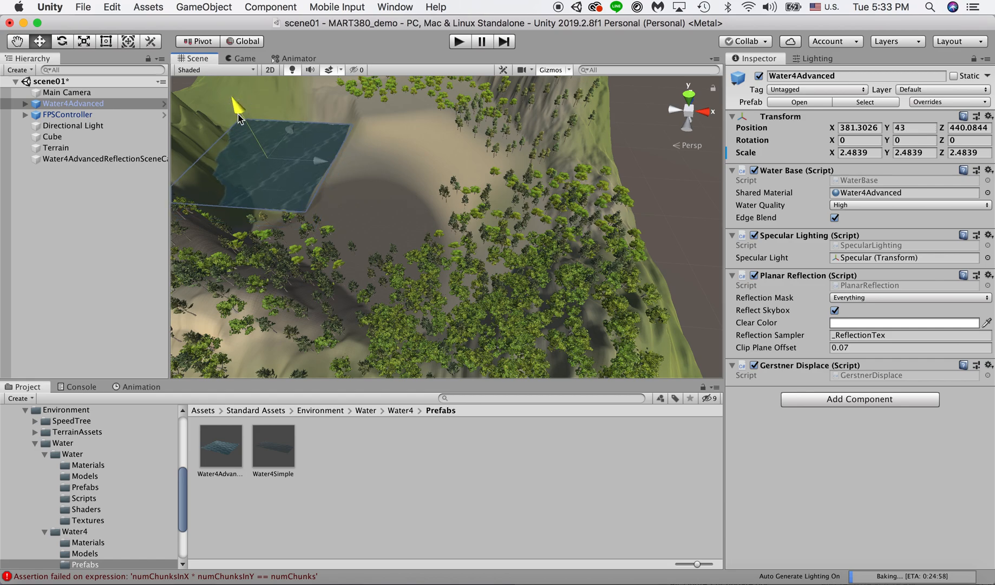
key(r)
drag(270, 165, 299, 128)
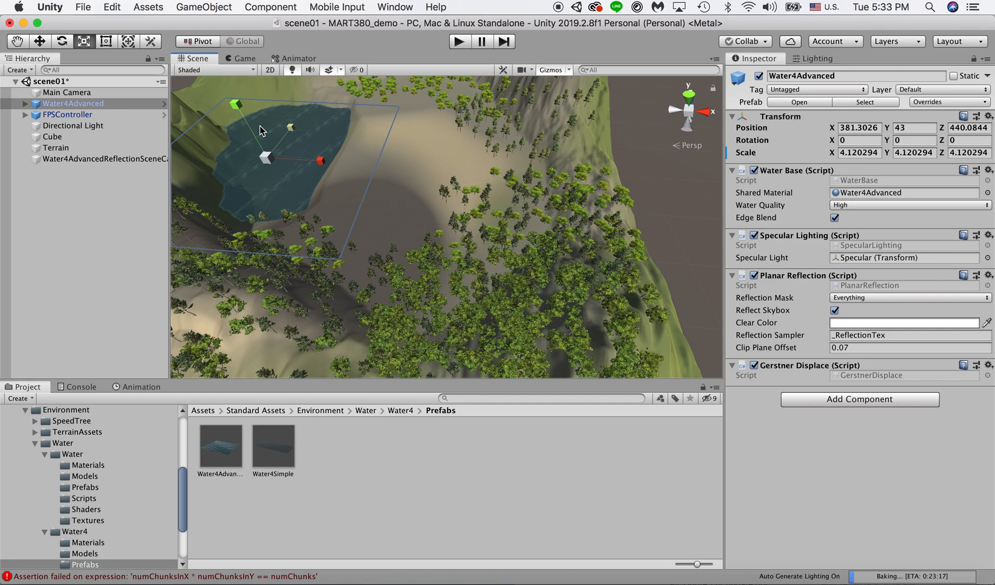
Playtest the Water4Advanced lake by walking across the shore up to the water, and stop play mode.
click(460, 42)
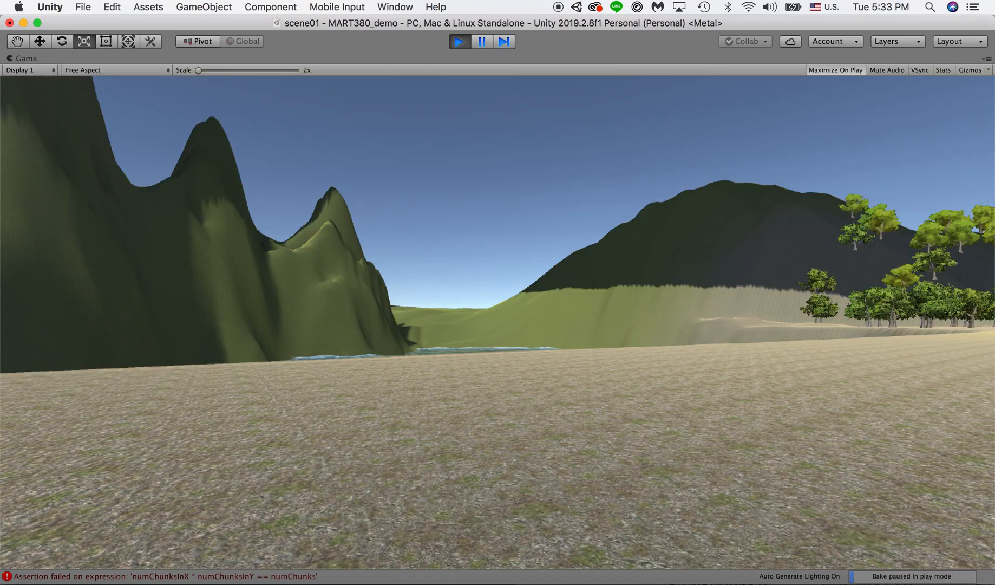
key(w)
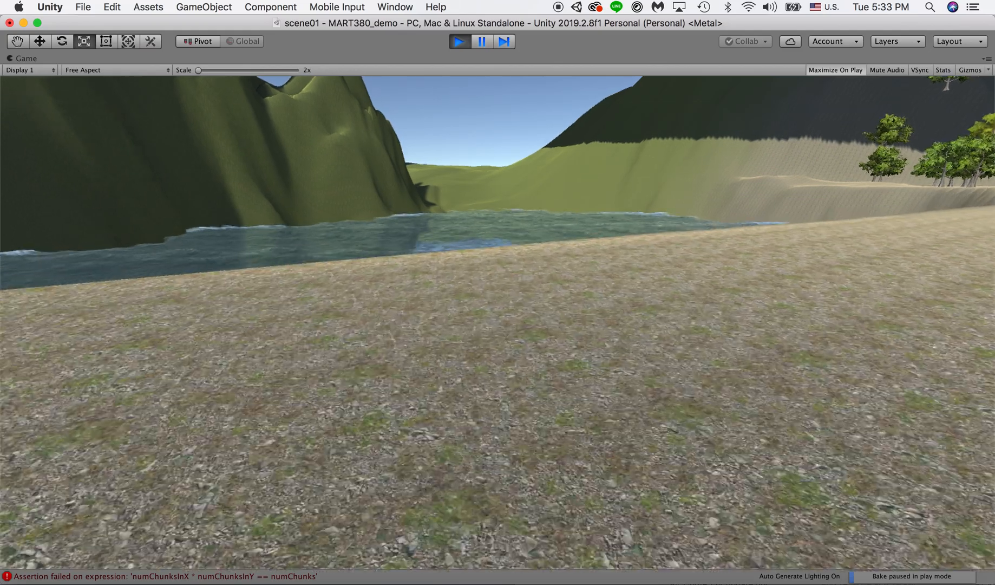
key(w)
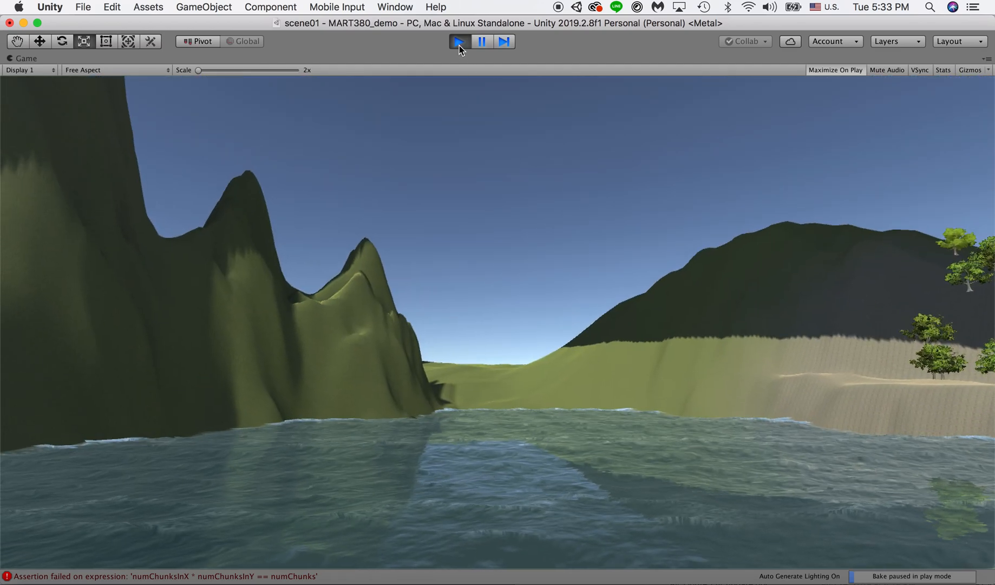
click(458, 43)
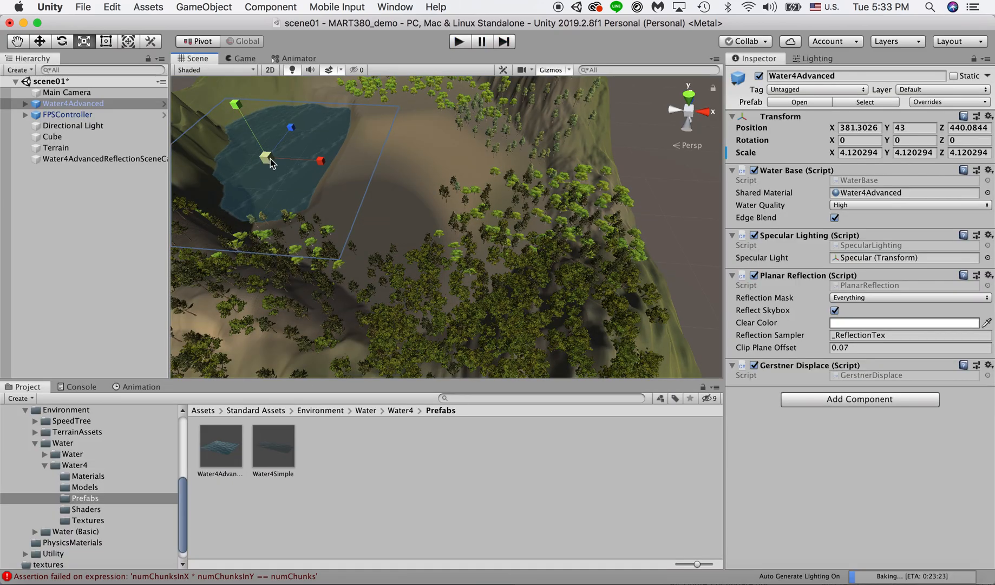
Try enlarging Water4Advanced to a uniform scale of about 39.4 and playtest it from the shoreline, stopping play mode at the end.
scroll(270, 163, down, 3)
drag(293, 174, 325, 175)
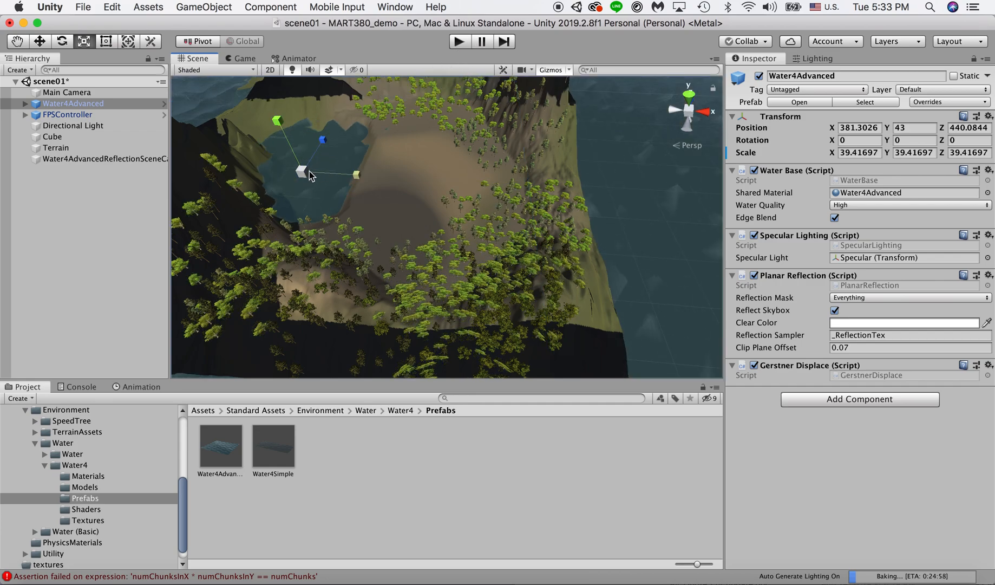
click(459, 42)
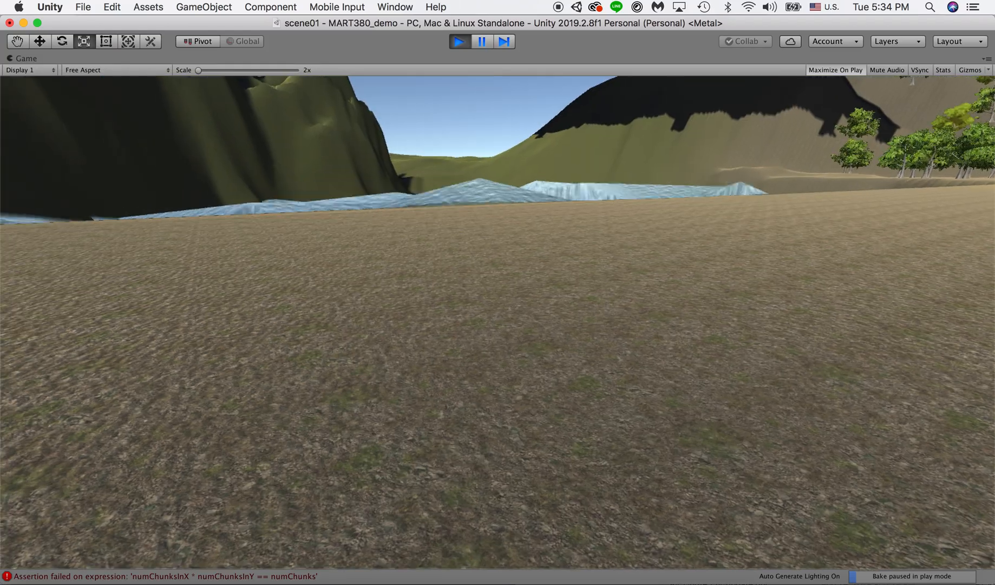
key(w)
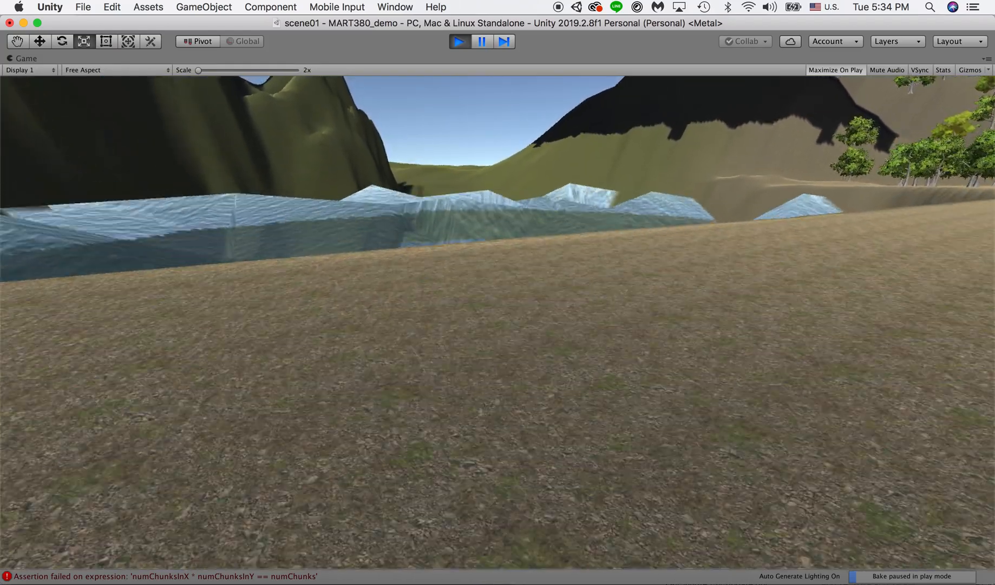
key(w)
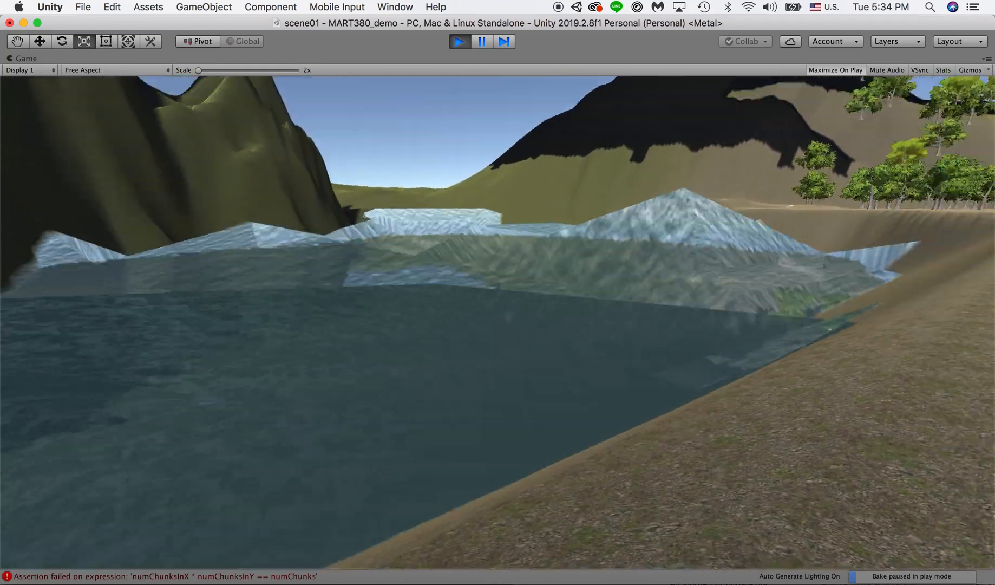
key(Escape)
click(460, 41)
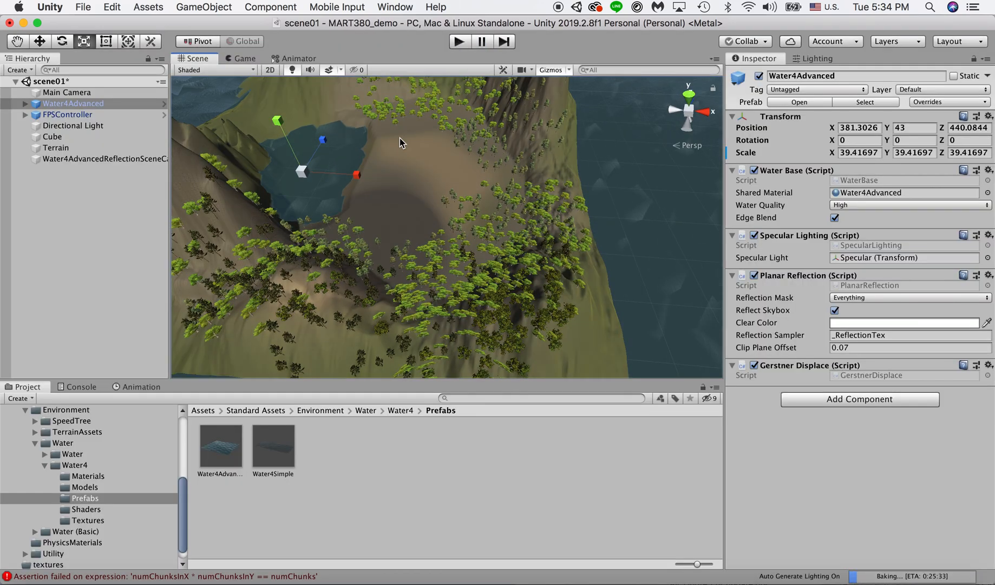
Scale Water4Advanced uniformly to about -3.85 so it covers only the hollow, and return to the project's root Assets folder.
drag(305, 174, 256, 175)
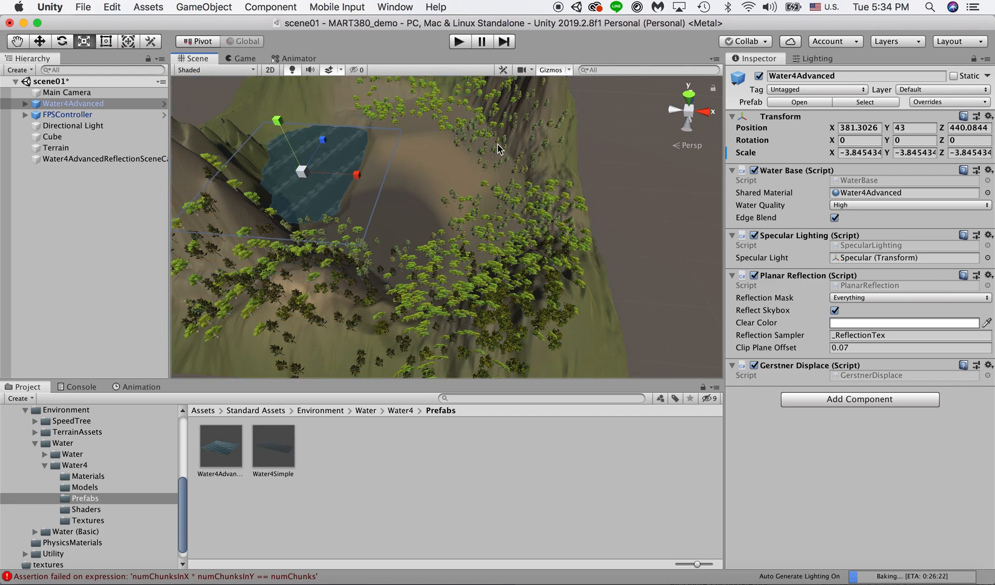
scroll(457, 220, down, 3)
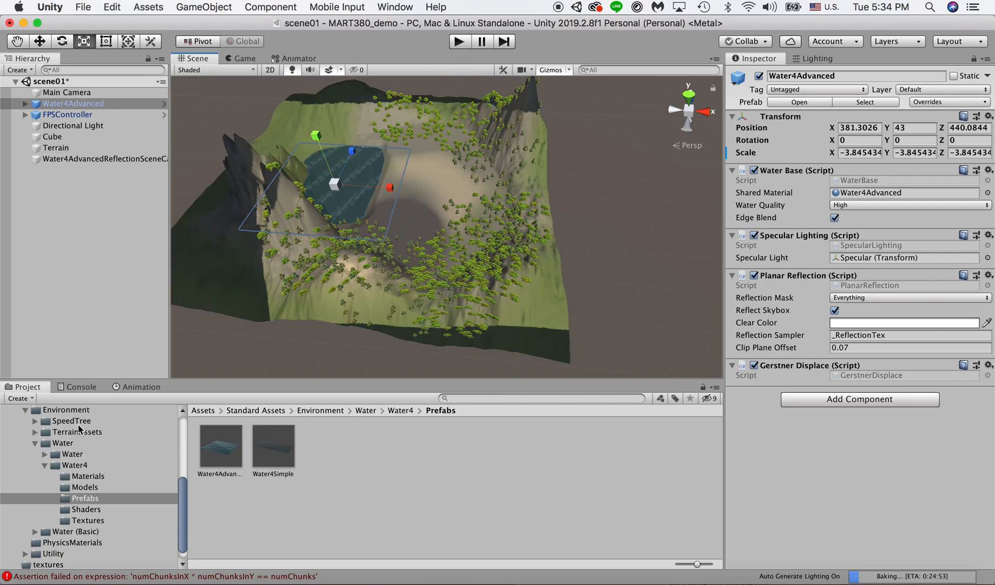
click(203, 410)
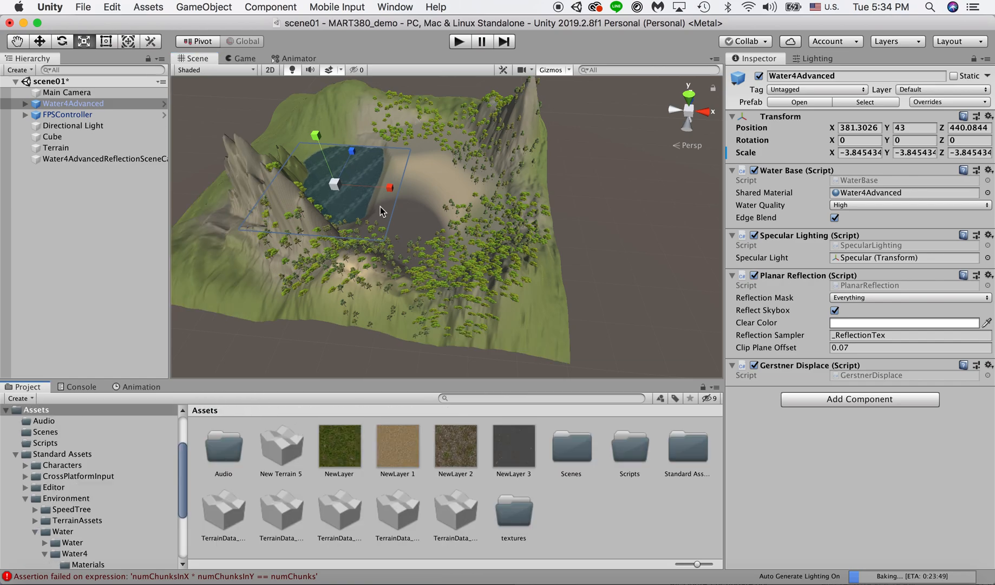